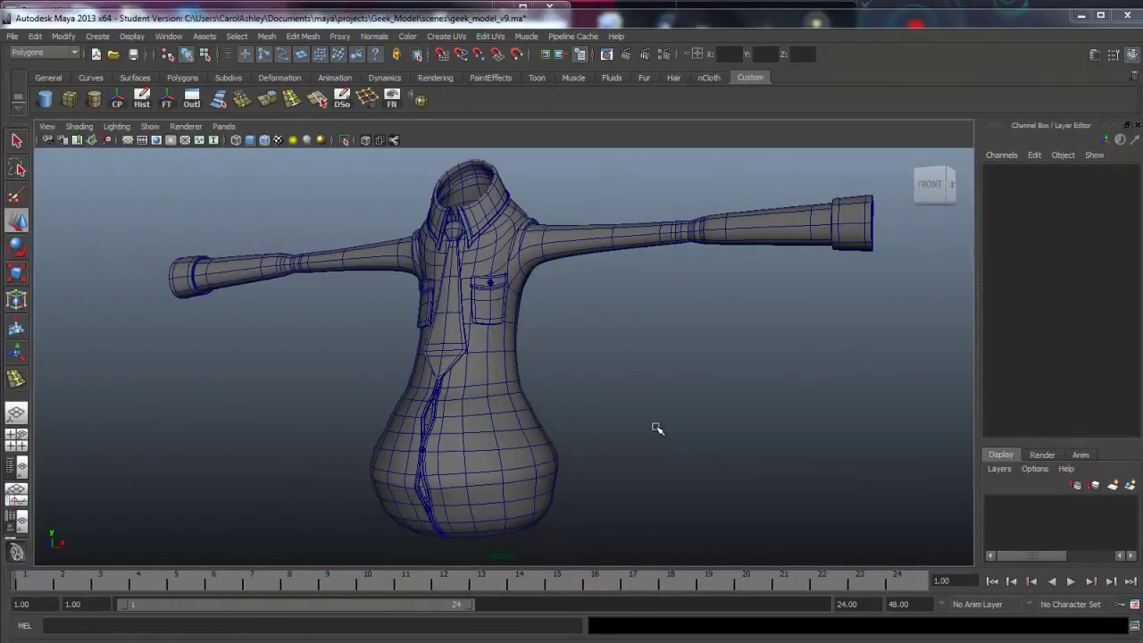
Examine the shirt model in perspective and the trouser reference sketch from waist to feet in the front view.
alt+drag(534, 415, 521, 319)
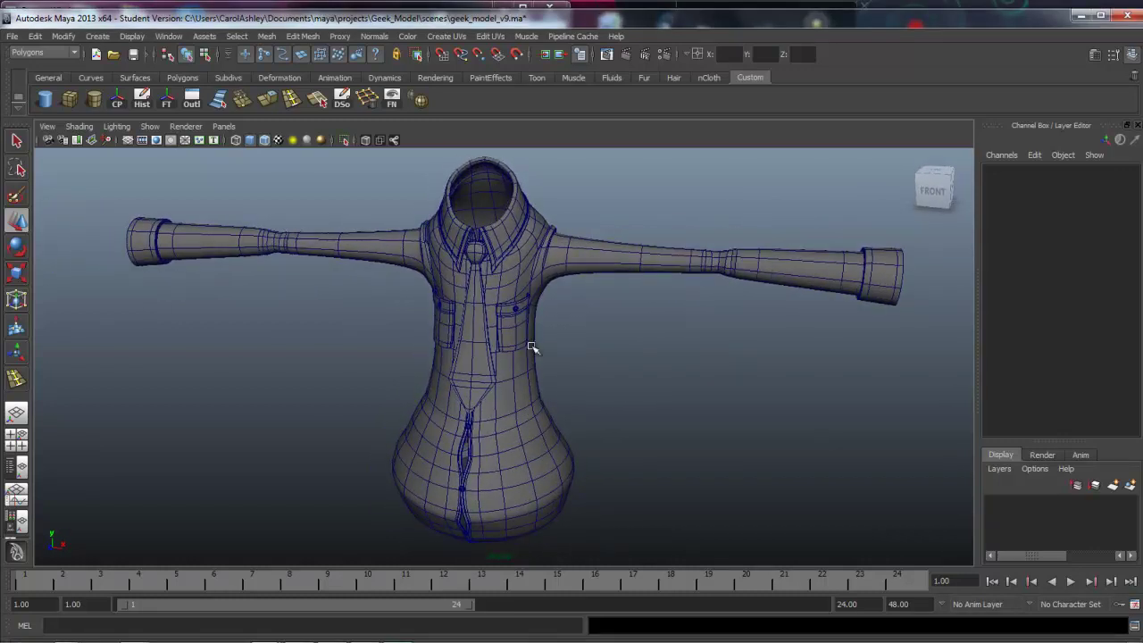
alt+drag(542, 404, 521, 422)
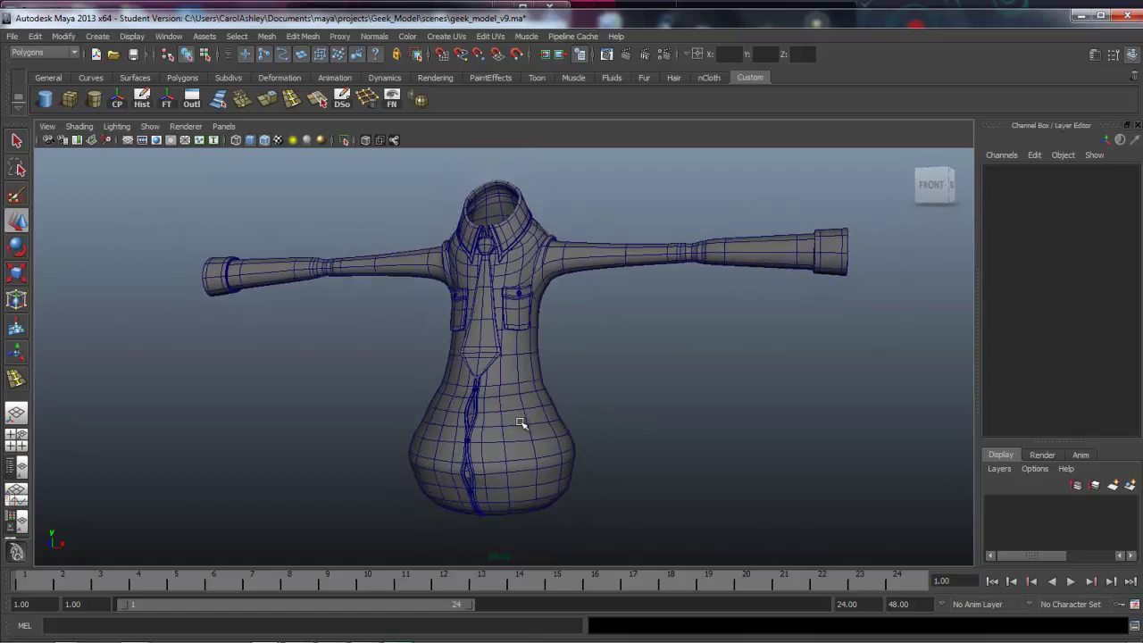
key(space)
key(space)
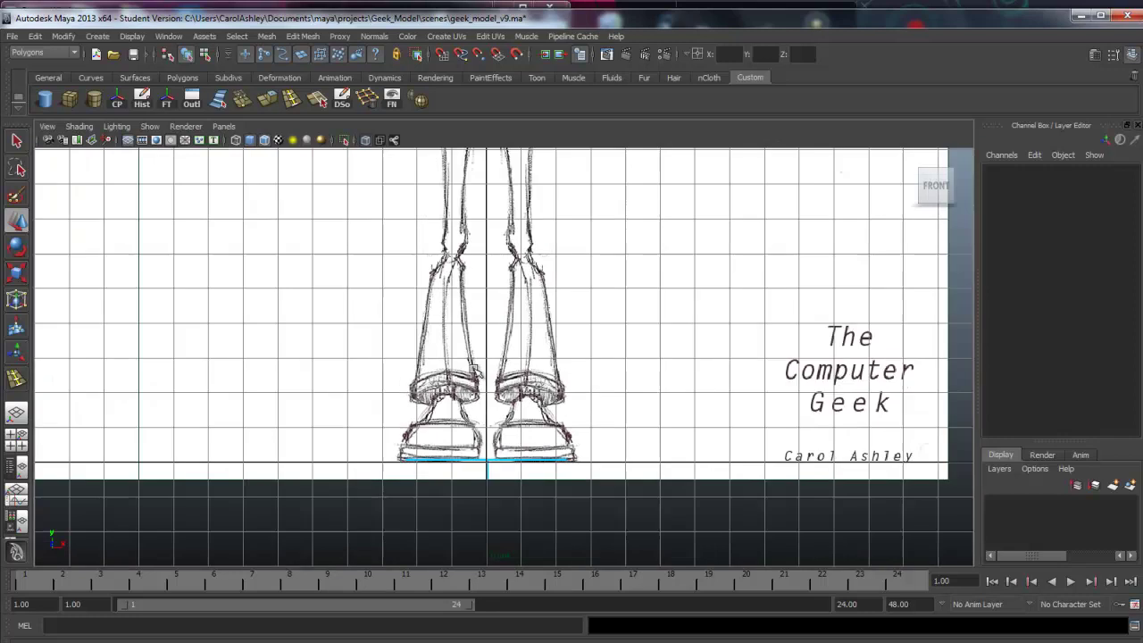
alt+middle_drag(519, 299, 521, 423)
alt+middle_drag(612, 361, 617, 416)
alt+right_drag(617, 416, 546, 378)
alt+middle_drag(547, 379, 553, 317)
alt+right_drag(650, 371, 608, 367)
alt+middle_drag(608, 367, 608, 370)
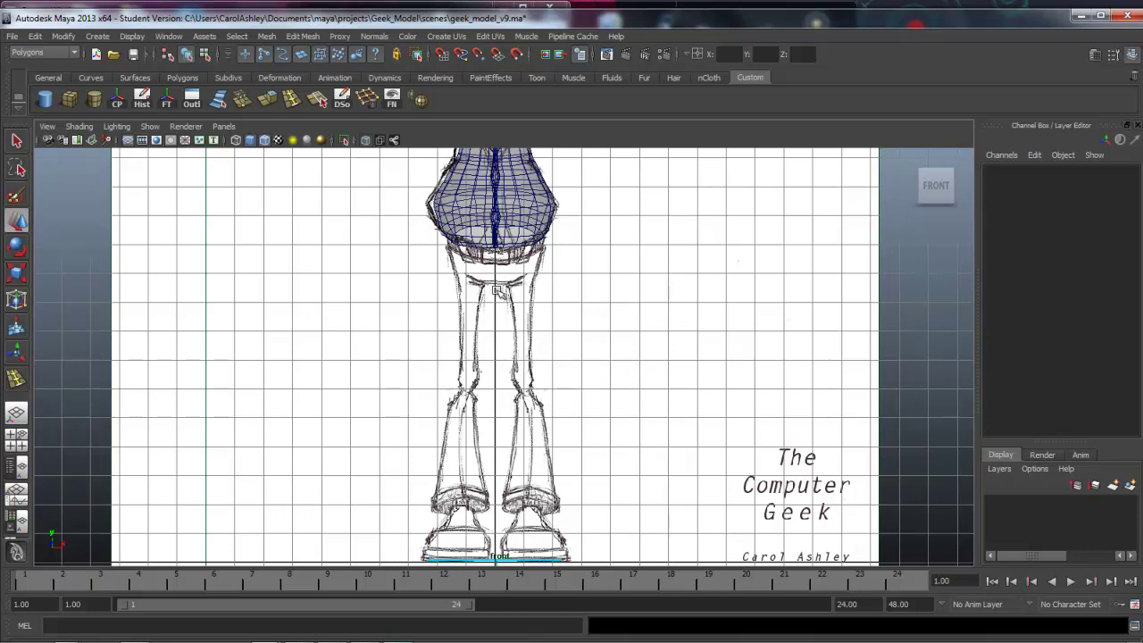
mouse_move(525, 314)
alt+middle_down()
mouse_move(522, 332)
mouse_move(506, 306)
alt+middle_up()
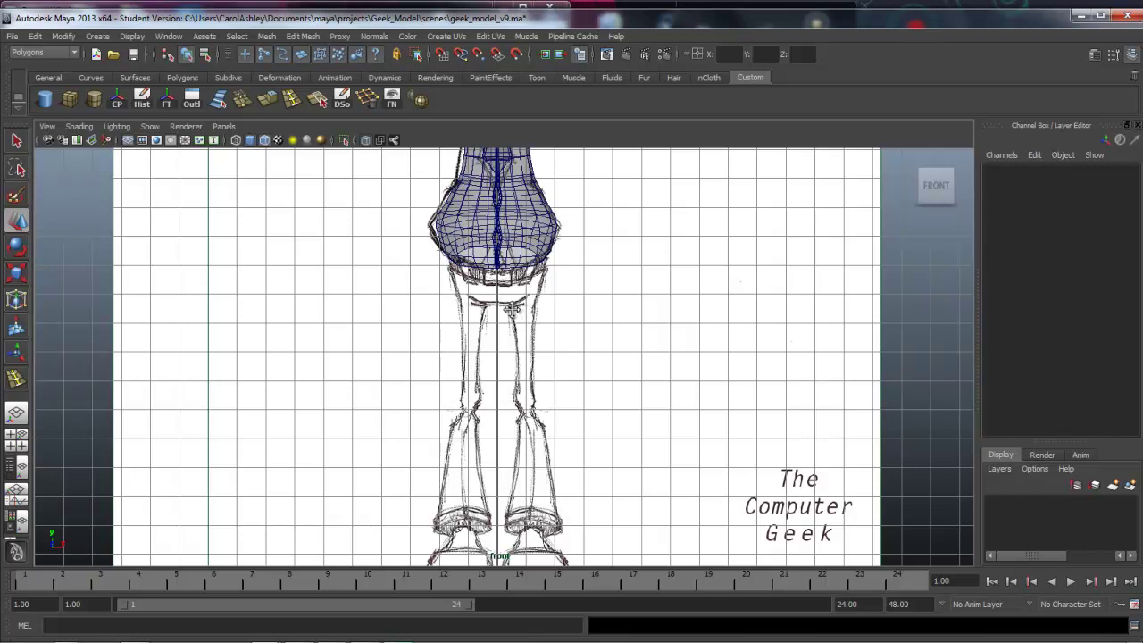
alt+middle_drag(515, 311, 516, 312)
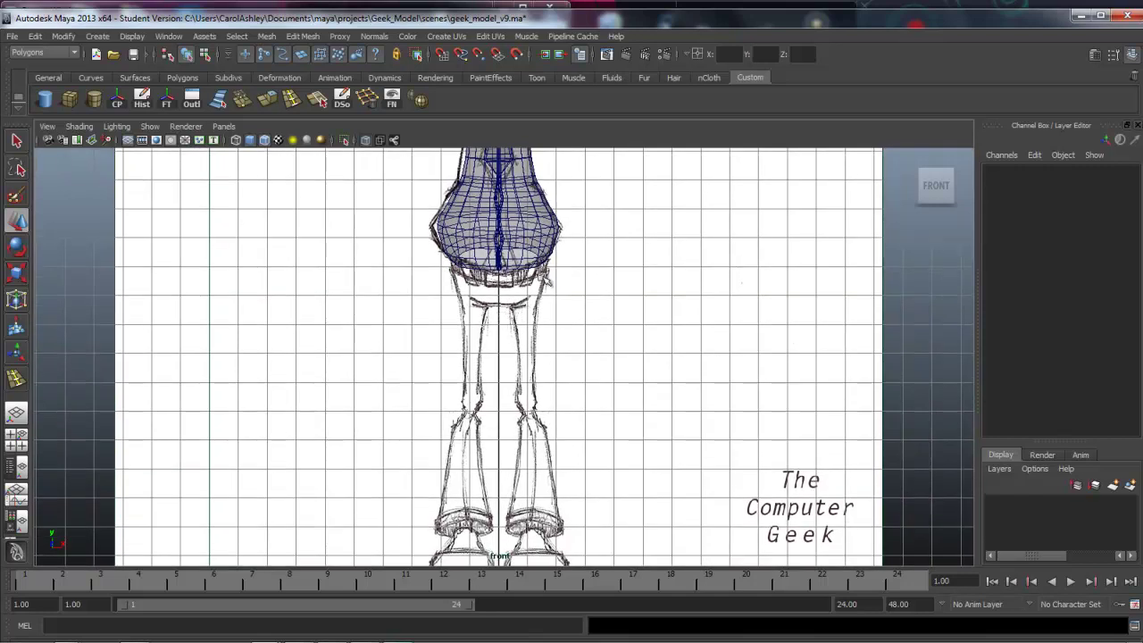
alt+middle_drag(505, 309, 507, 314)
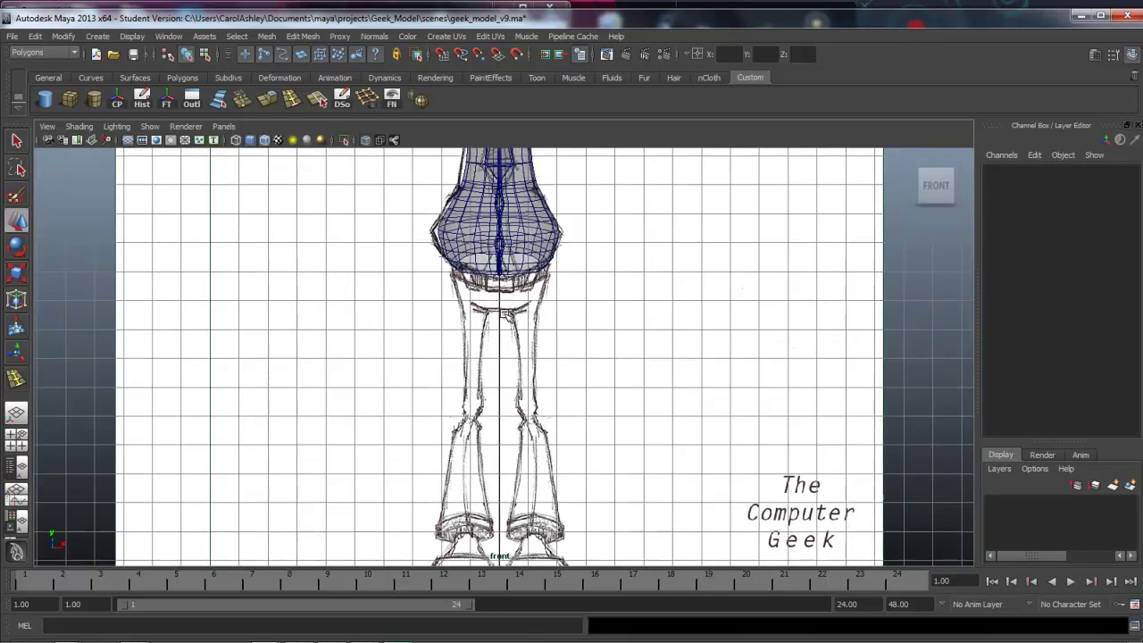
Delete the polygon cylinder shortcut from the Custom shelf, add it again, and place it beside the cube shortcut.
right_click(95, 103)
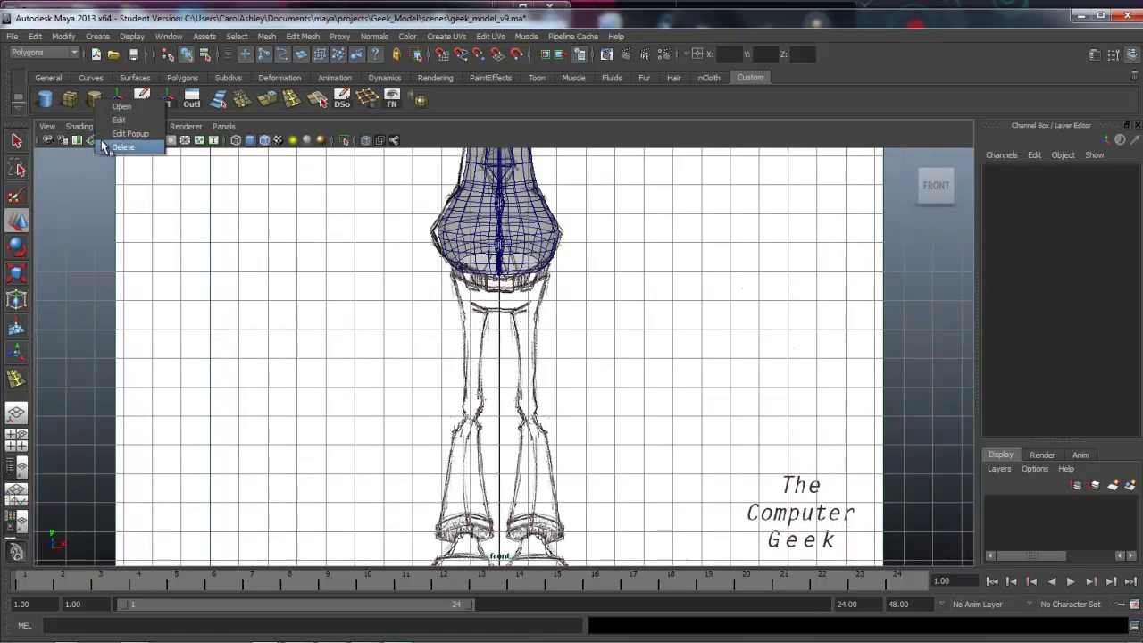
click(104, 142)
click(98, 36)
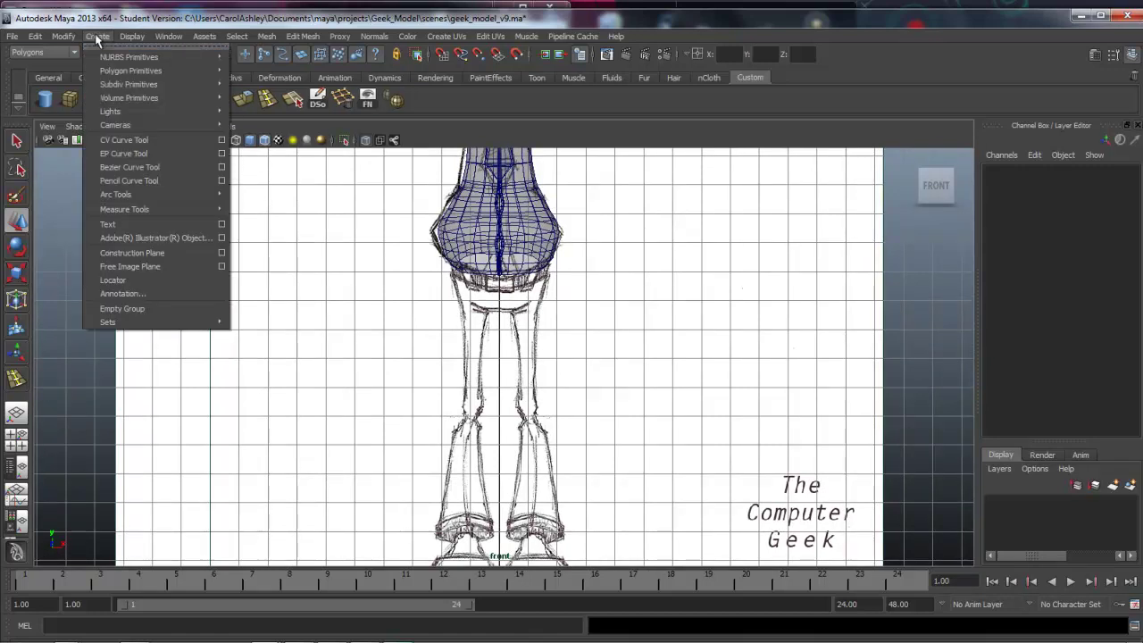
mouse_move(126, 71)
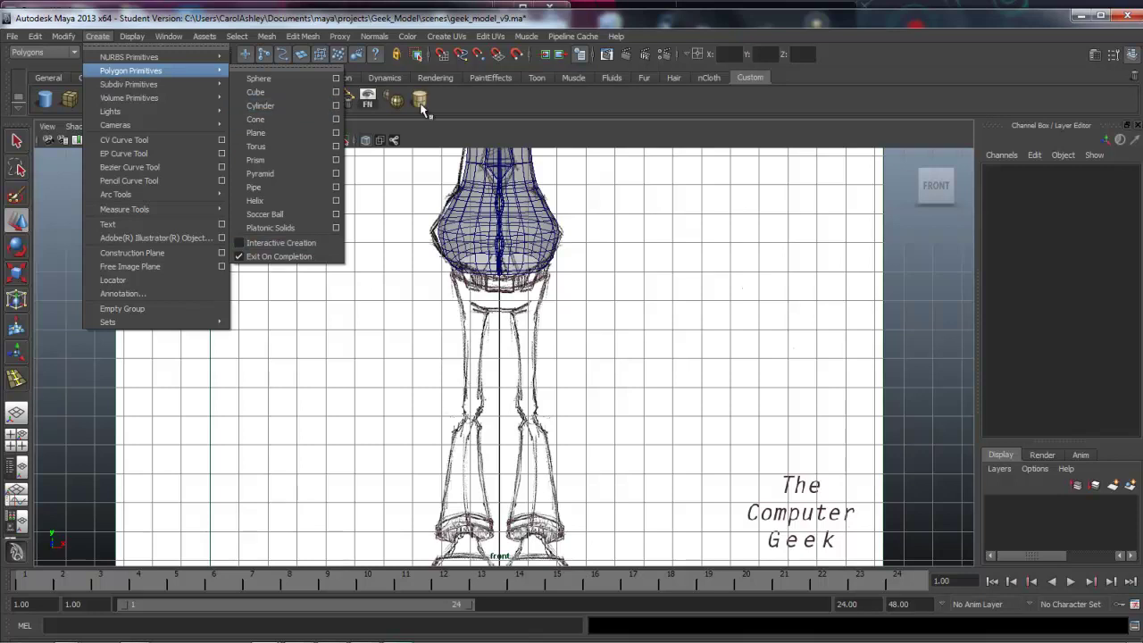
click(460, 102)
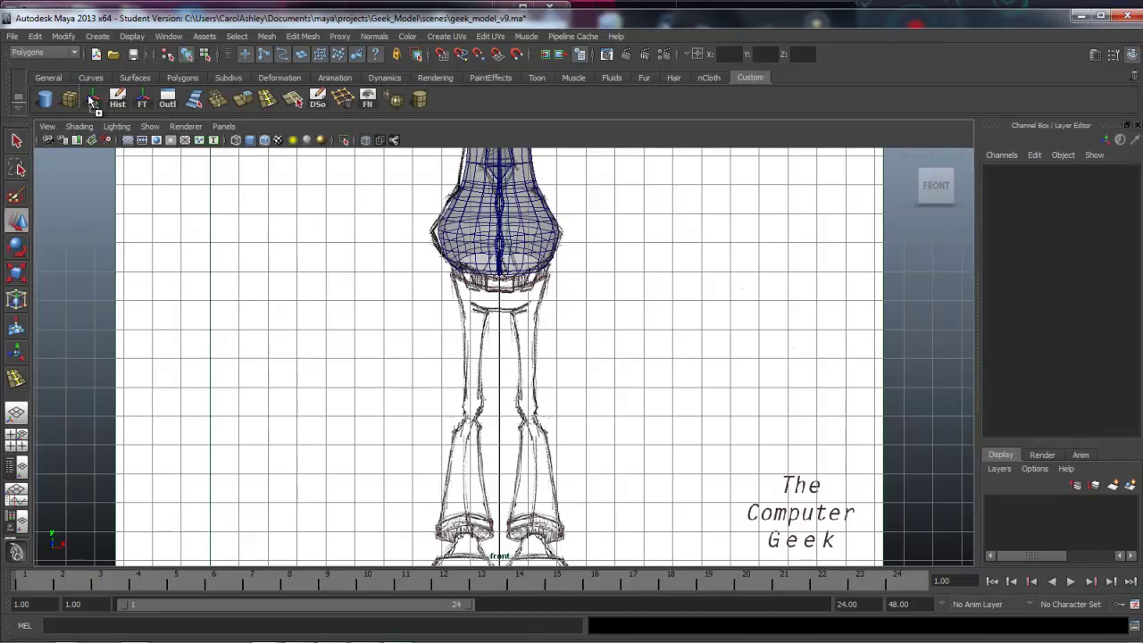
middle_drag(89, 100, 91, 101)
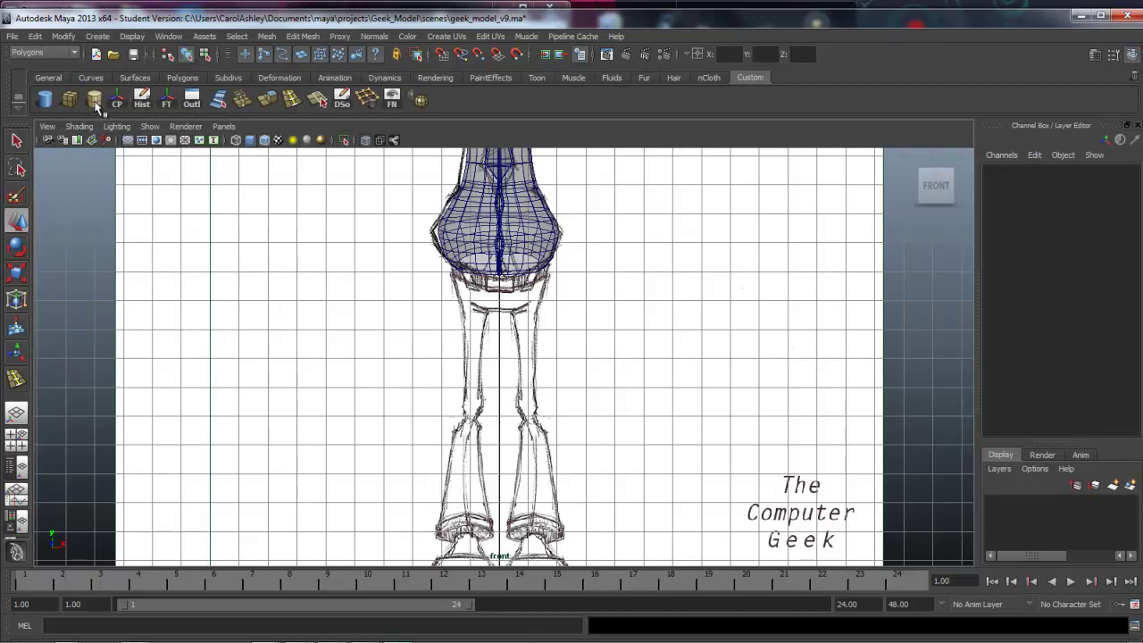
Create a polygon cylinder and raise it to the trouser waist in the front view, at about Translate Y 10.54.
alt+right_drag(682, 427, 530, 387)
click(94, 100)
alt+middle_drag(449, 464, 450, 425)
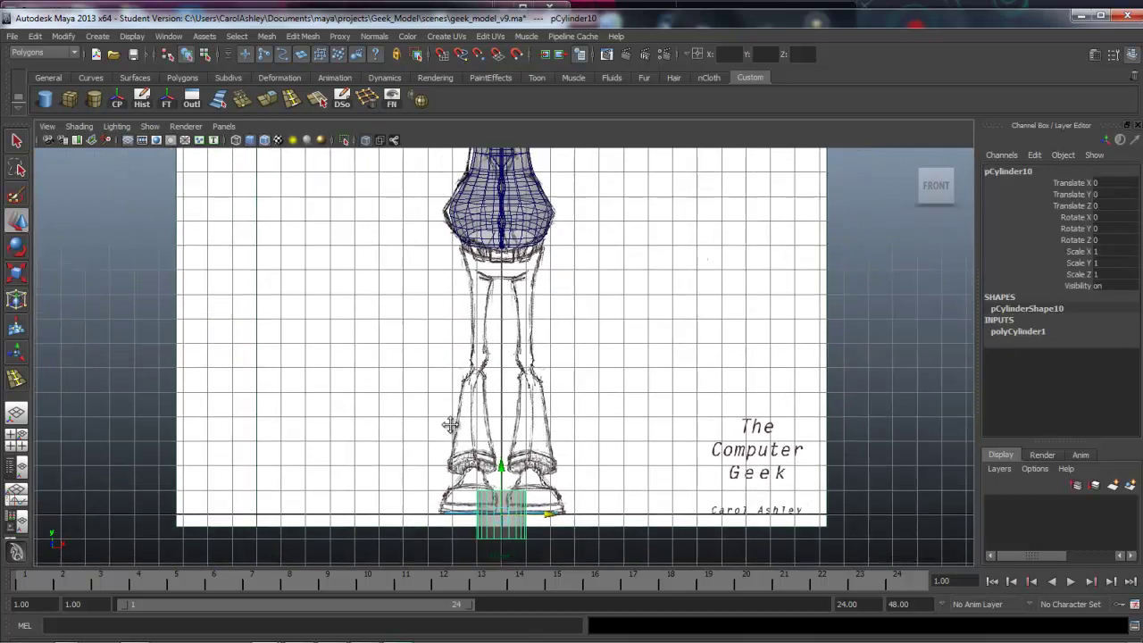
drag(501, 466, 501, 213)
alt+right_drag(410, 330, 625, 350)
alt+middle_drag(628, 352, 626, 475)
alt+right_drag(625, 476, 694, 441)
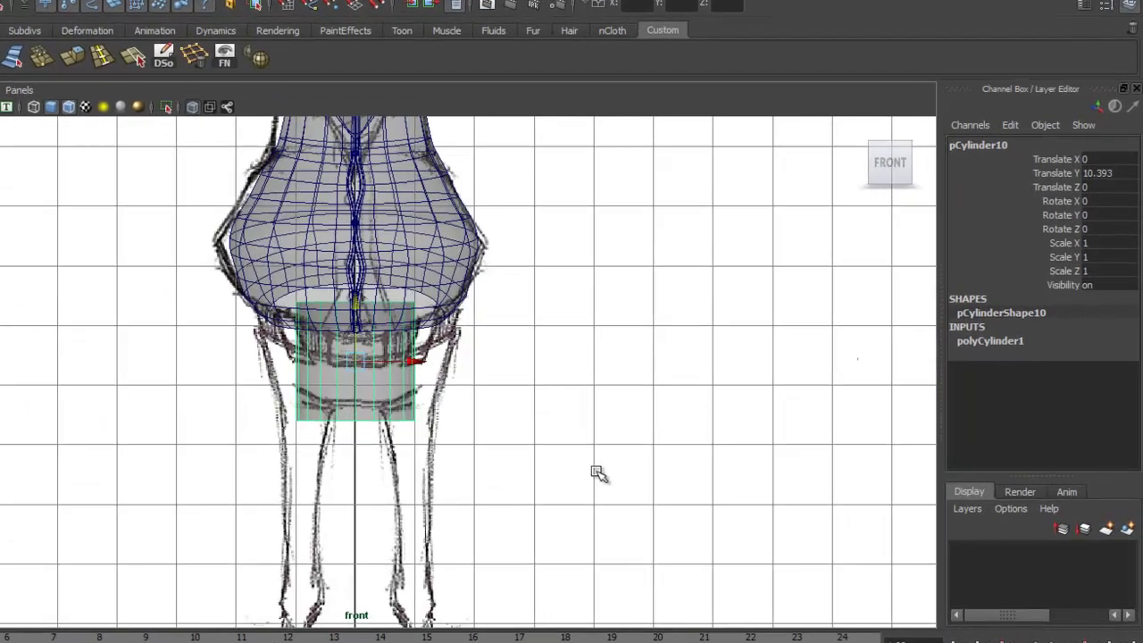
alt+middle_drag(591, 368, 595, 395)
drag(341, 336, 341, 338)
Scale the cylinder to about 1.52 in X and Z and 0.778 in Y, and lower it to Translate Y 10.466.
key(r)
drag(340, 384, 392, 384)
drag(340, 302, 340, 309)
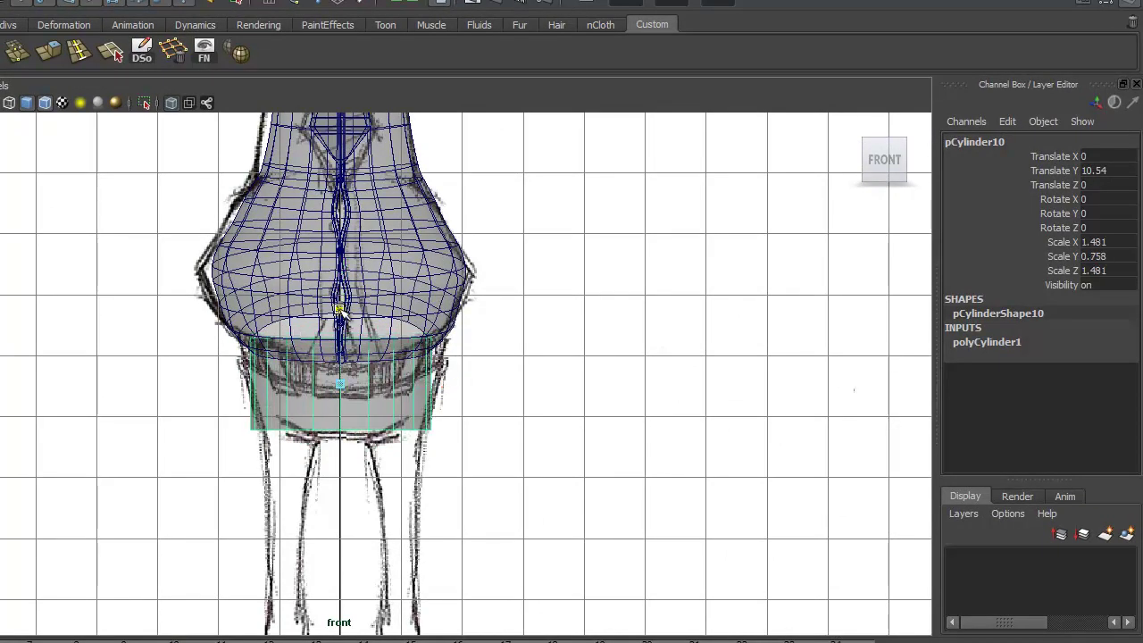
drag(342, 384, 338, 383)
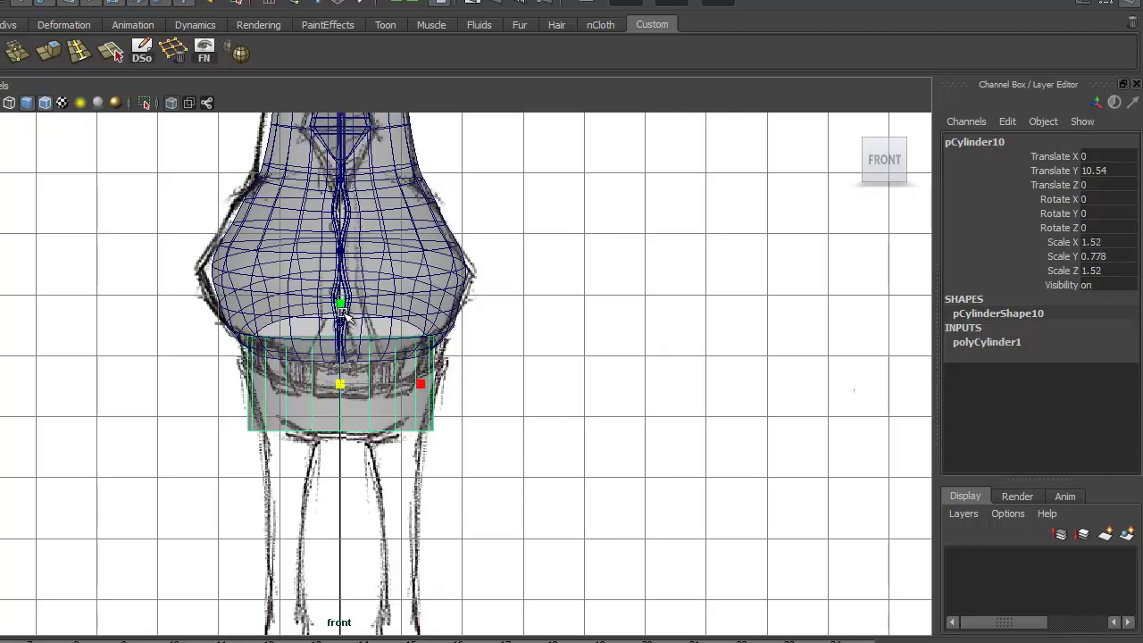
key(e)
key(w)
drag(340, 325, 340, 330)
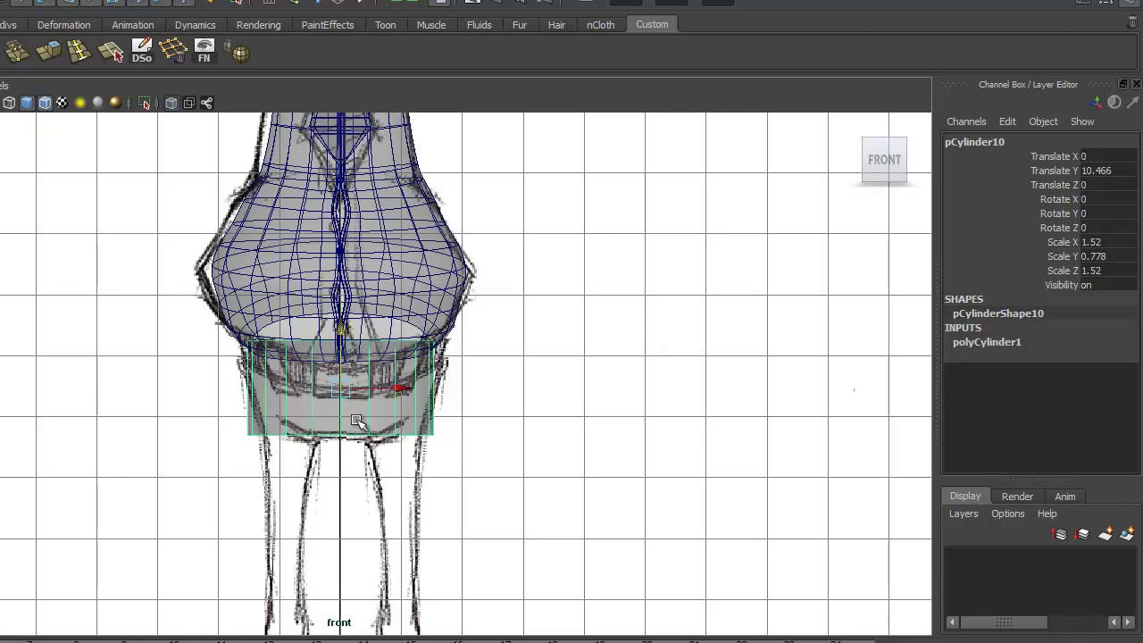
Set the cylinder's Subdivisions Axis to 8 and Subdivisions Caps to 0.
click(986, 343)
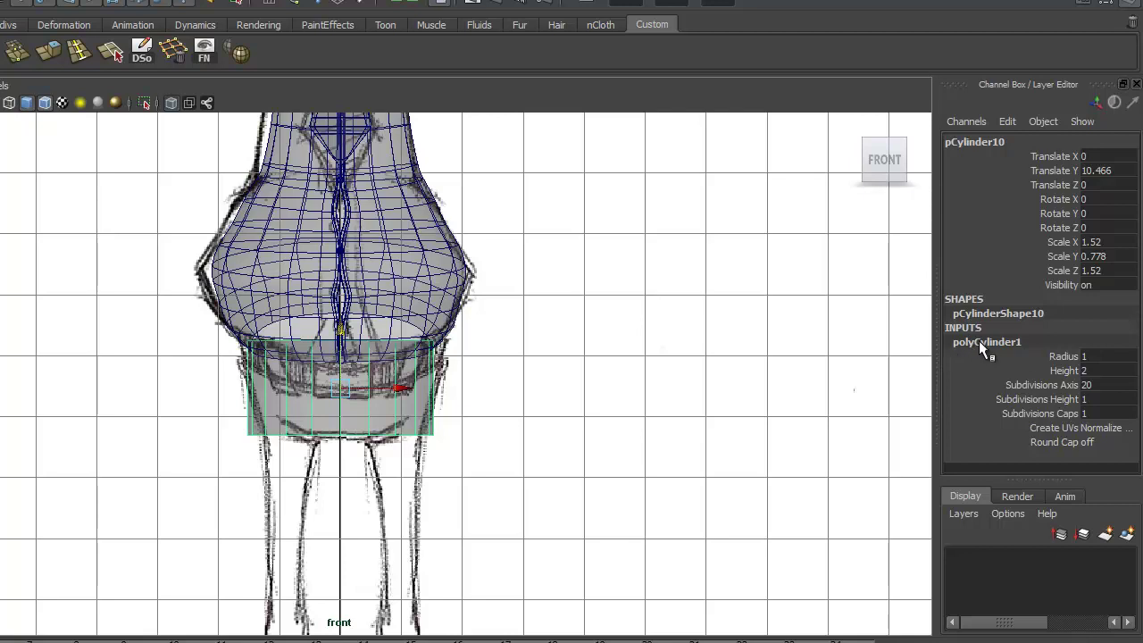
click(1022, 385)
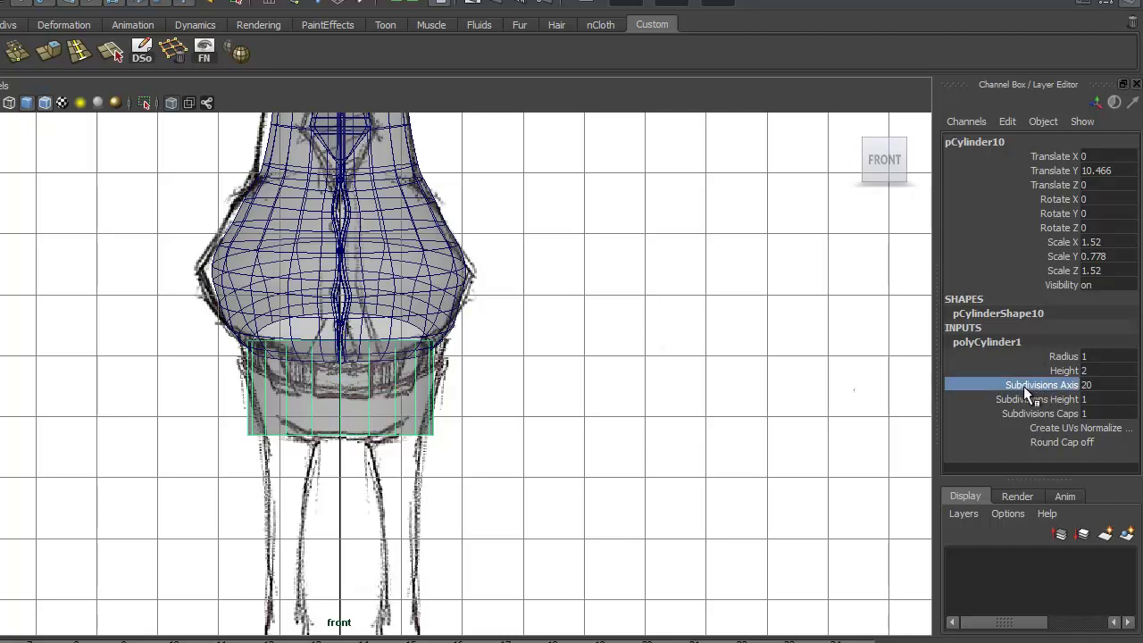
middle_drag(865, 386, 758, 384)
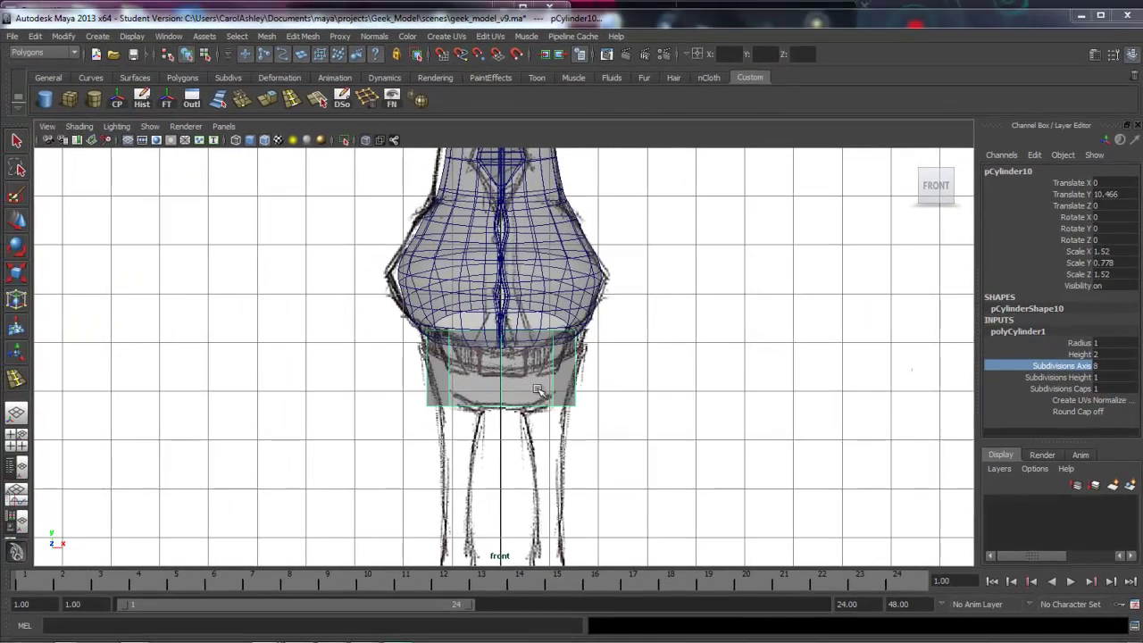
key(space)
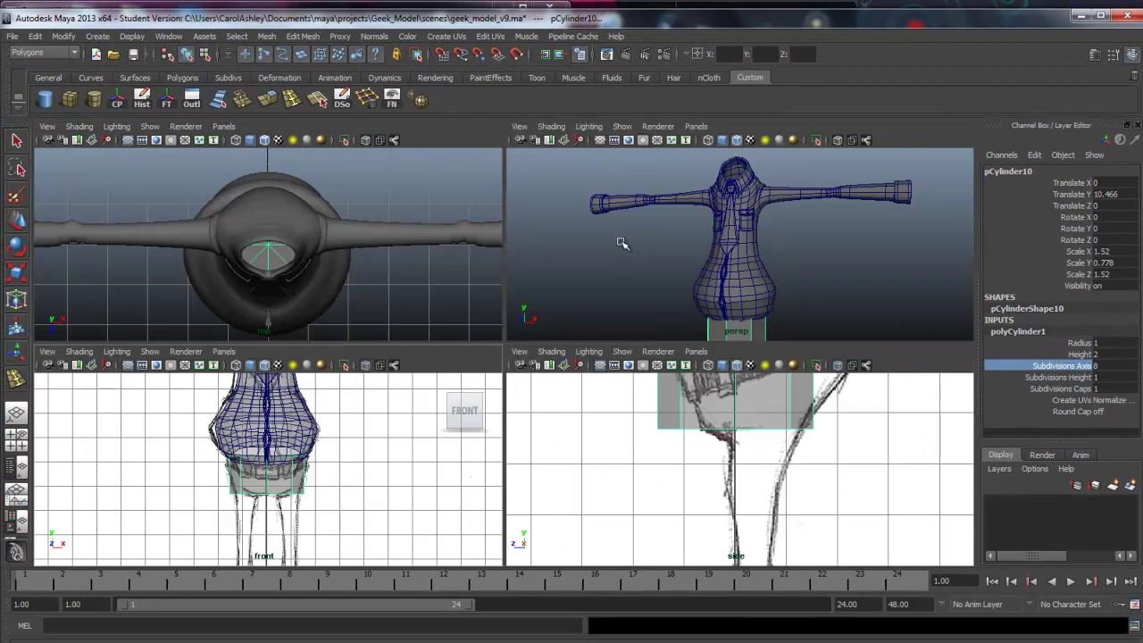
key(space)
alt+drag(642, 420, 514, 413)
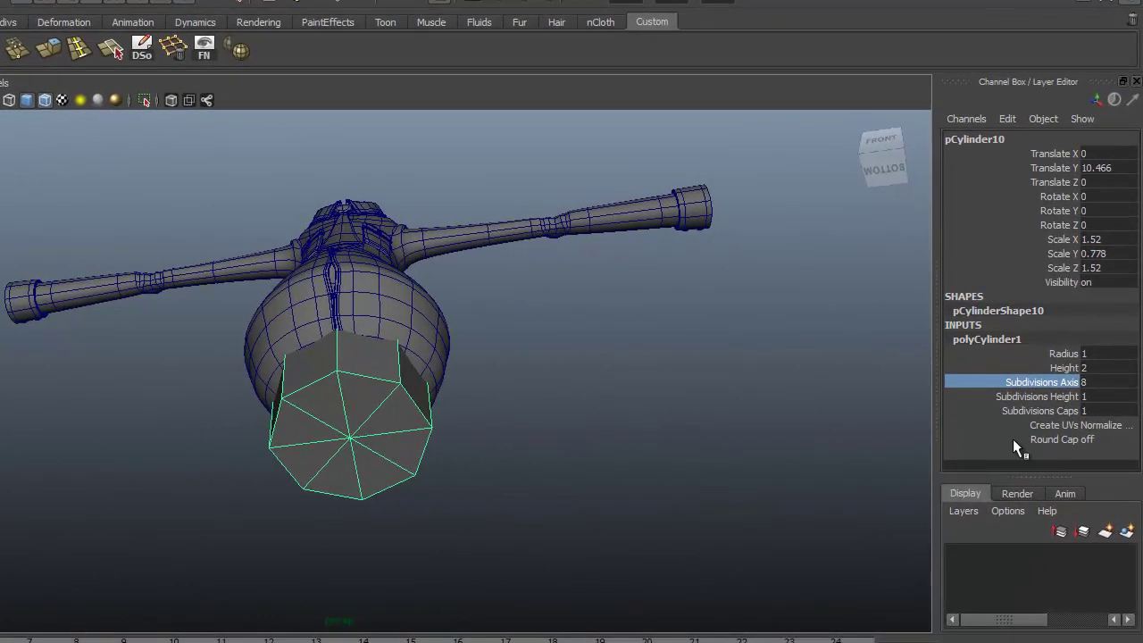
double_click(1103, 410)
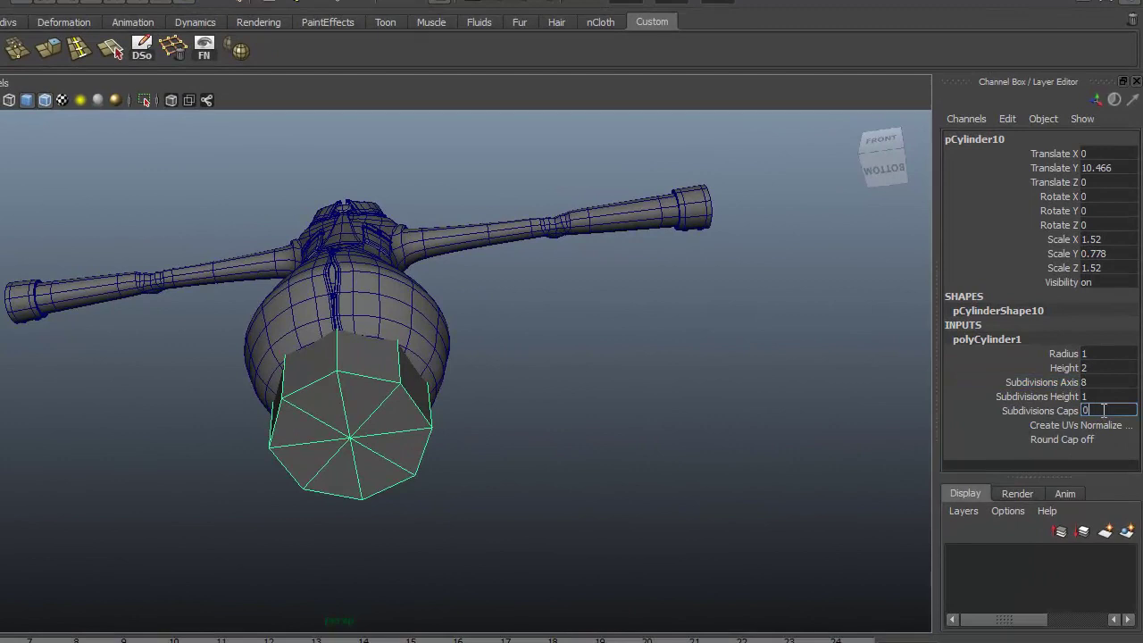
text(0)
key(Return)
Isolate the cylinder in the perspective view and delete its top cap face.
alt+drag(454, 408, 373, 438)
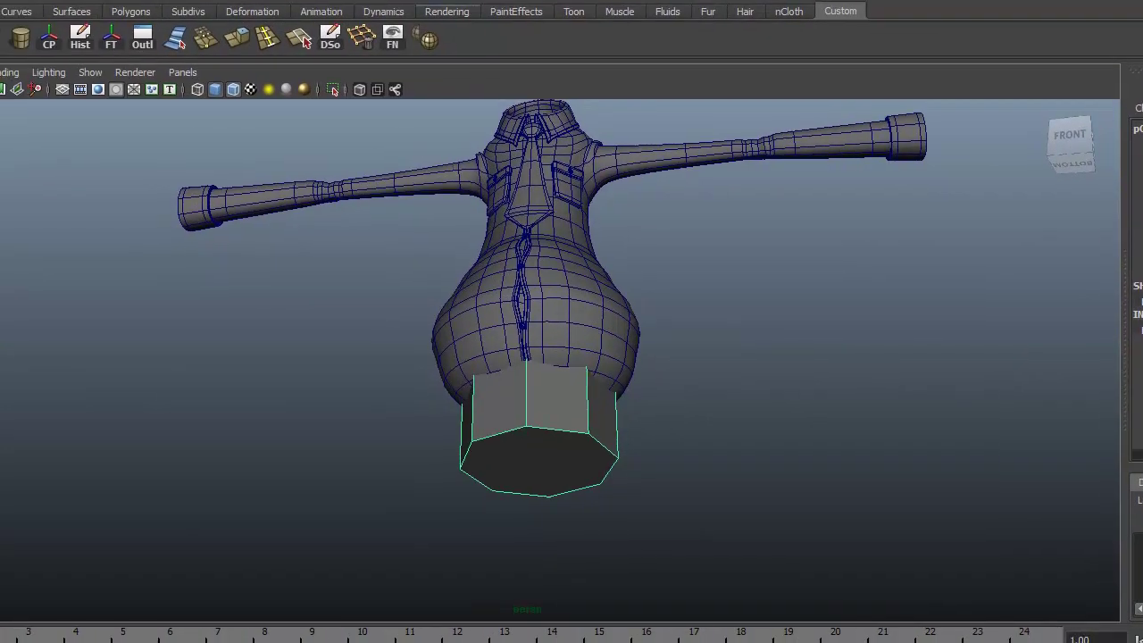
click(106, 72)
mouse_move(214, 94)
click(319, 96)
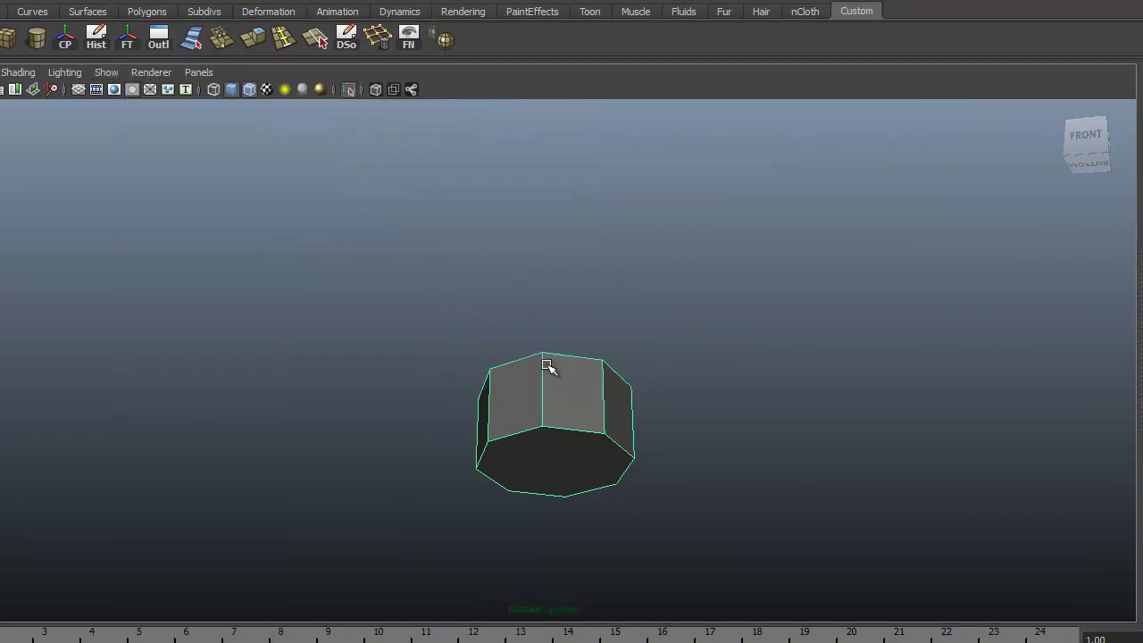
alt+drag(548, 366, 529, 502)
right_drag(556, 390, 554, 431)
click(556, 411)
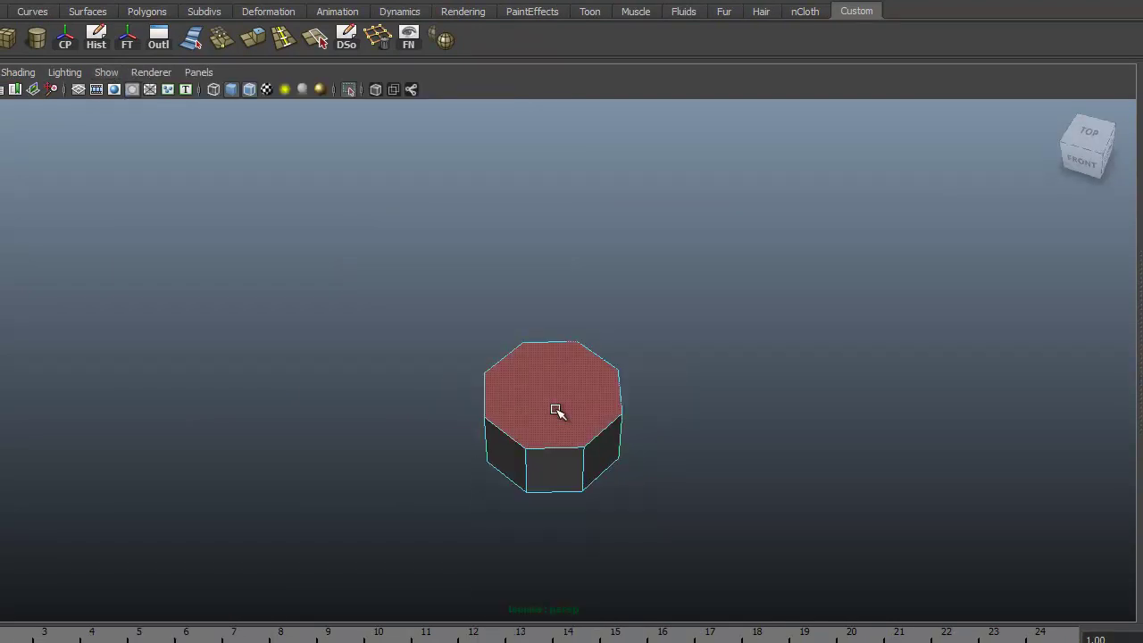
click(555, 409)
key(Delete)
Return the cylinder to object mode, select it, and turn off isolation to show the whole model.
alt+drag(563, 413, 610, 336)
click(610, 337)
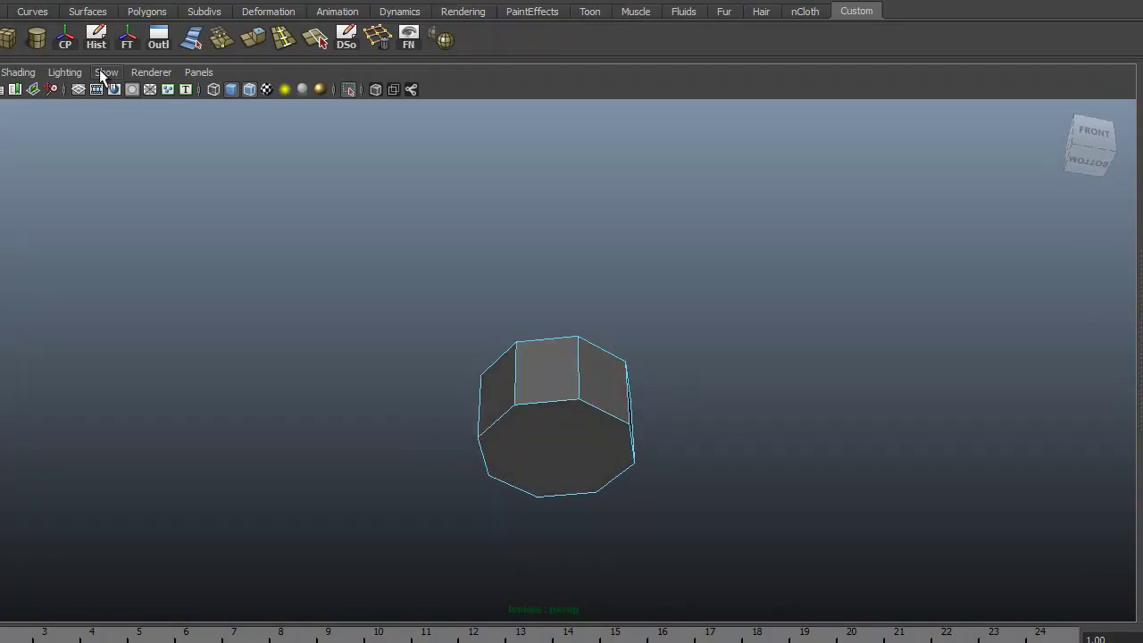
right_drag(601, 406, 679, 365)
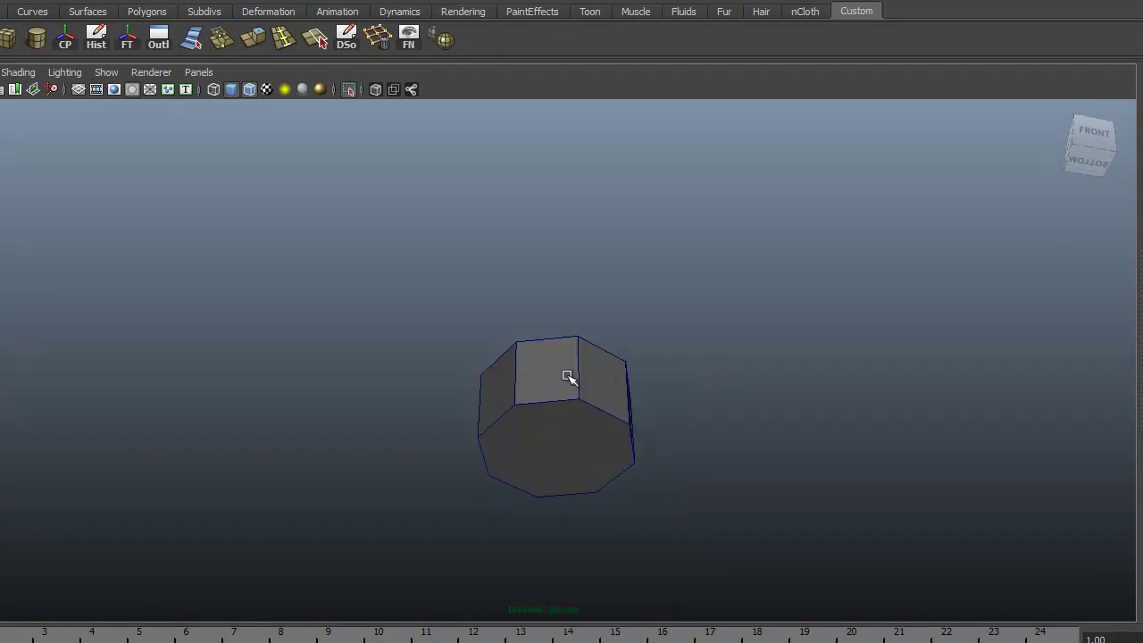
click(545, 403)
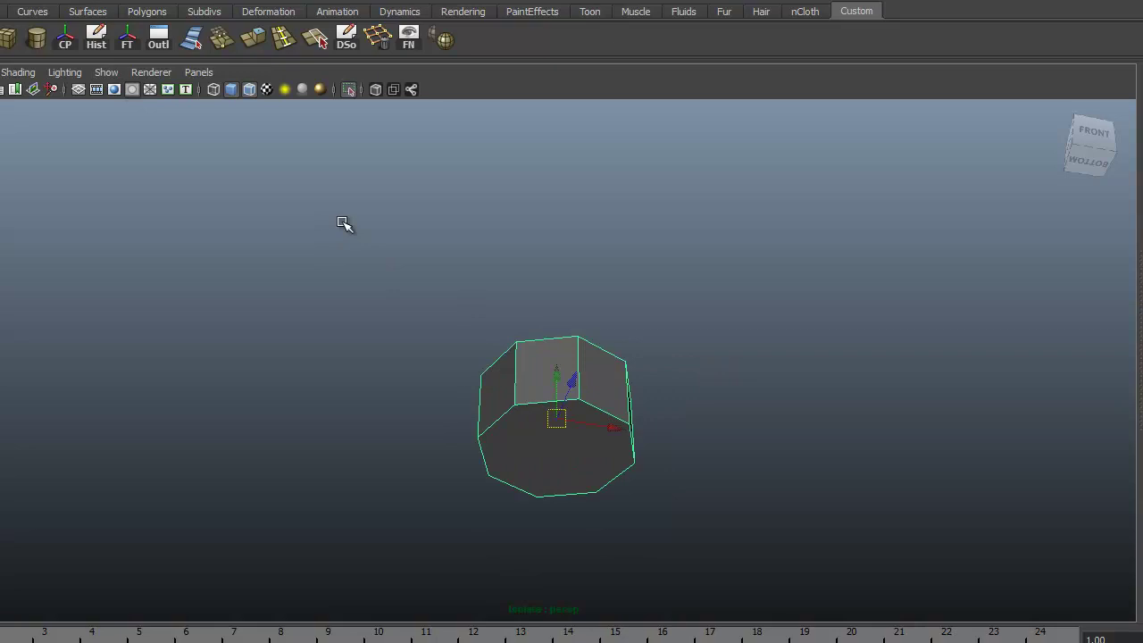
click(105, 72)
mouse_move(191, 89)
click(323, 99)
Split the cylinder's bottom face with an edge from the front corner to the opposite back corner.
alt+drag(492, 332, 561, 358)
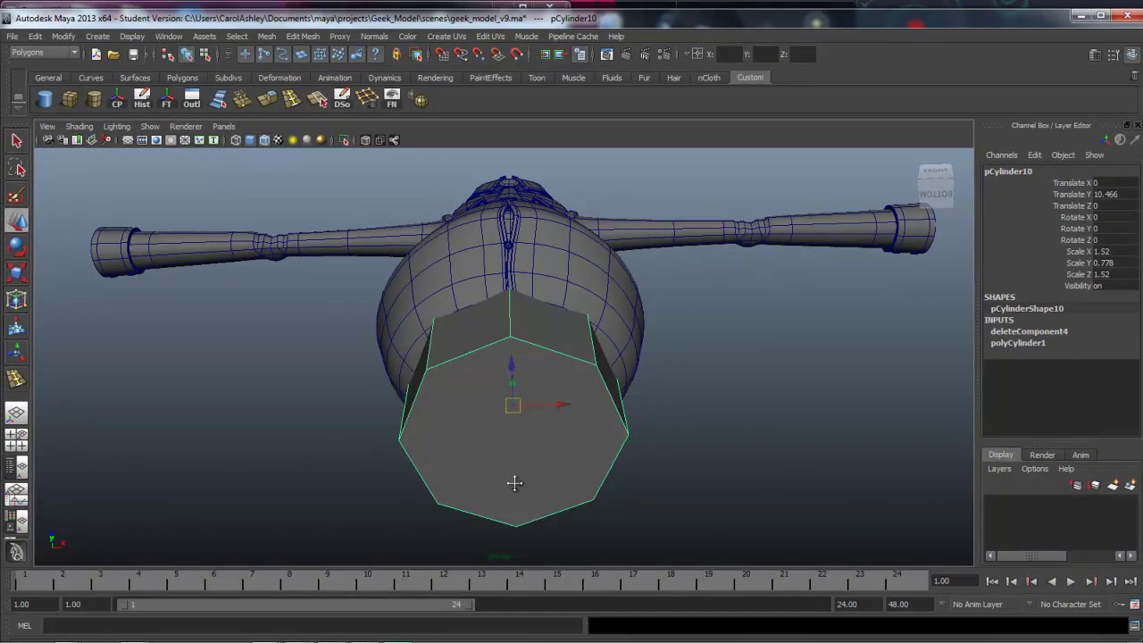
alt+drag(514, 483, 454, 252)
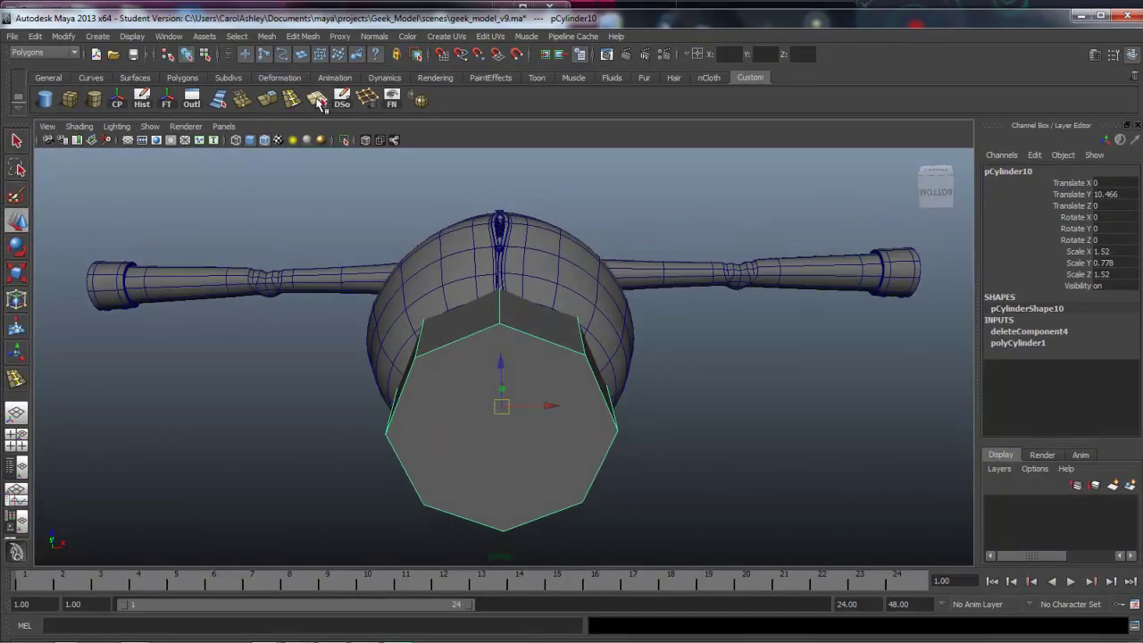
click(317, 101)
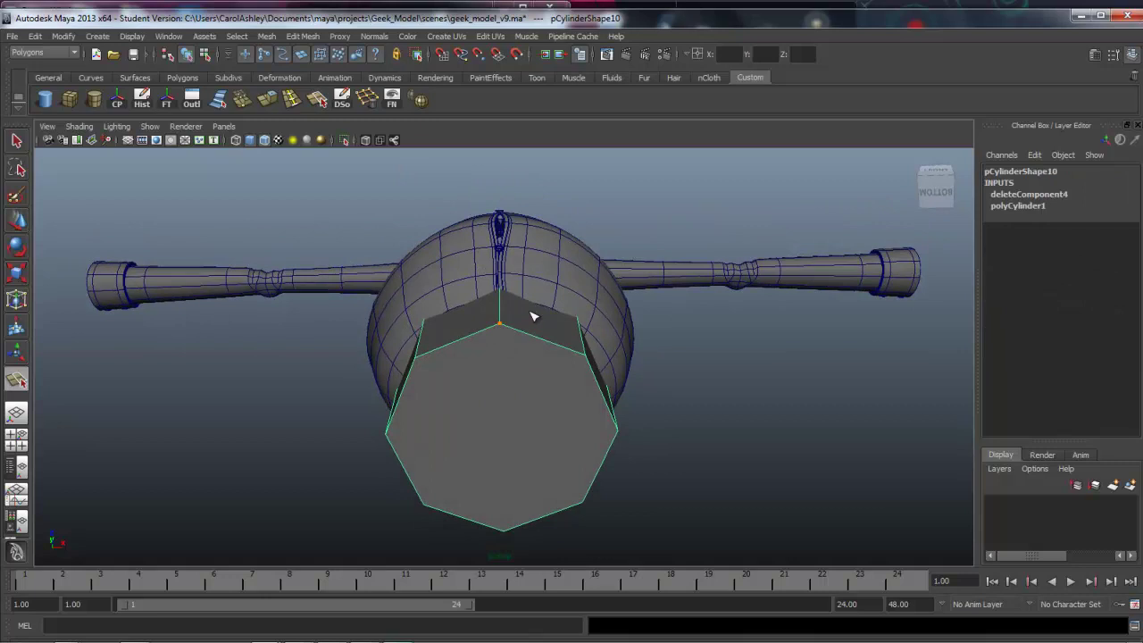
drag(527, 513, 471, 540)
key(Return)
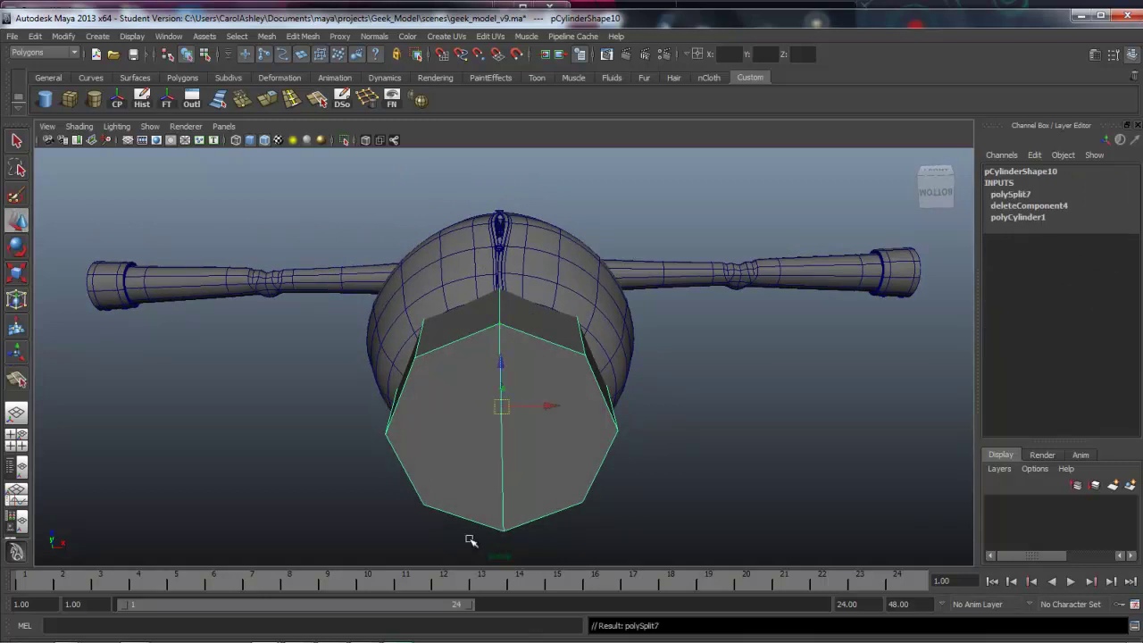
Split the bottom face crosswise with an edge between its two side corners, crossing the front-to-back edge.
key(y)
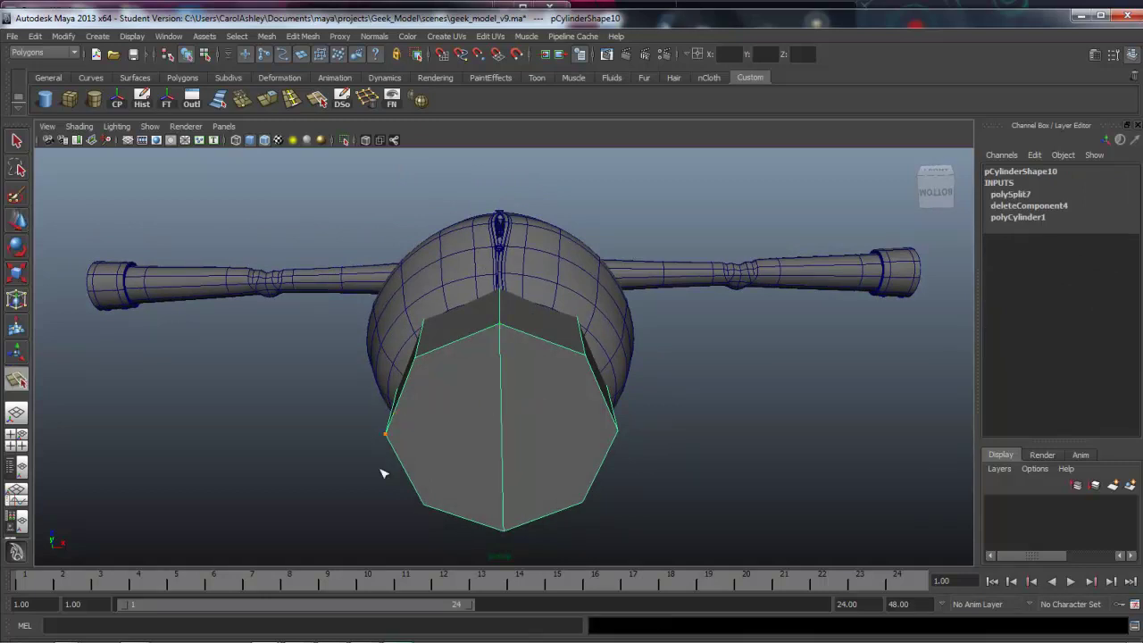
drag(612, 402, 617, 434)
key(Return)
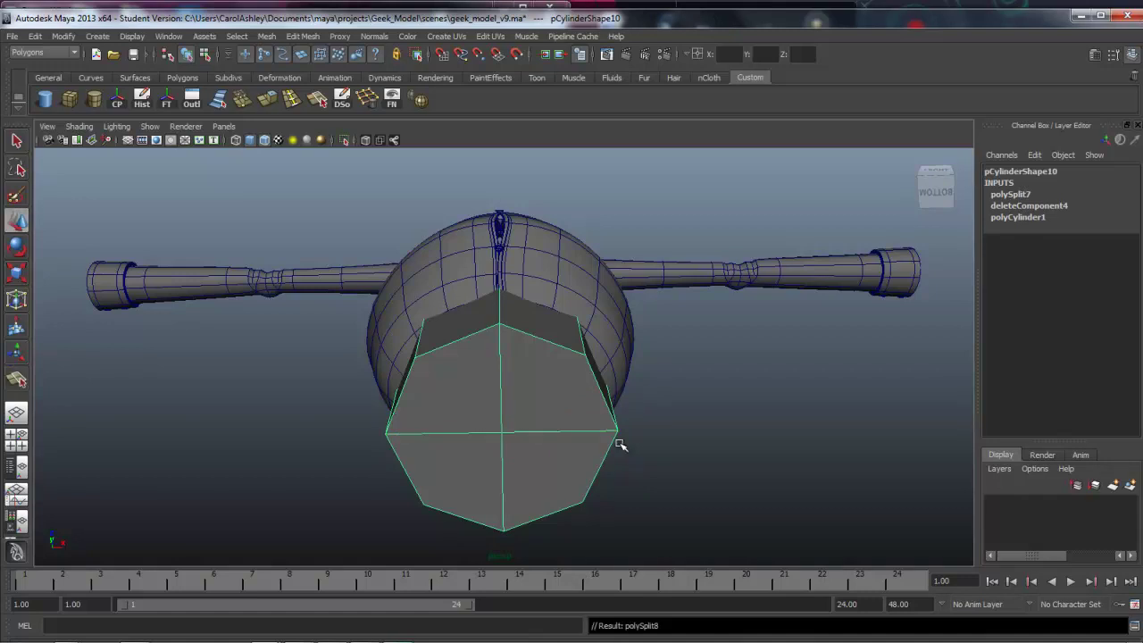
Move the cylinder backward along Z in the side view to centre it over the hips of the reference sketch.
alt+drag(500, 400, 514, 358)
mouse_move(492, 422)
alt+mouse_down()
mouse_move(533, 416)
mouse_move(543, 427)
mouse_move(508, 387)
mouse_move(357, 393)
mouse_move(434, 391)
mouse_move(459, 408)
mouse_move(434, 378)
mouse_move(477, 412)
alt+mouse_up()
key(space)
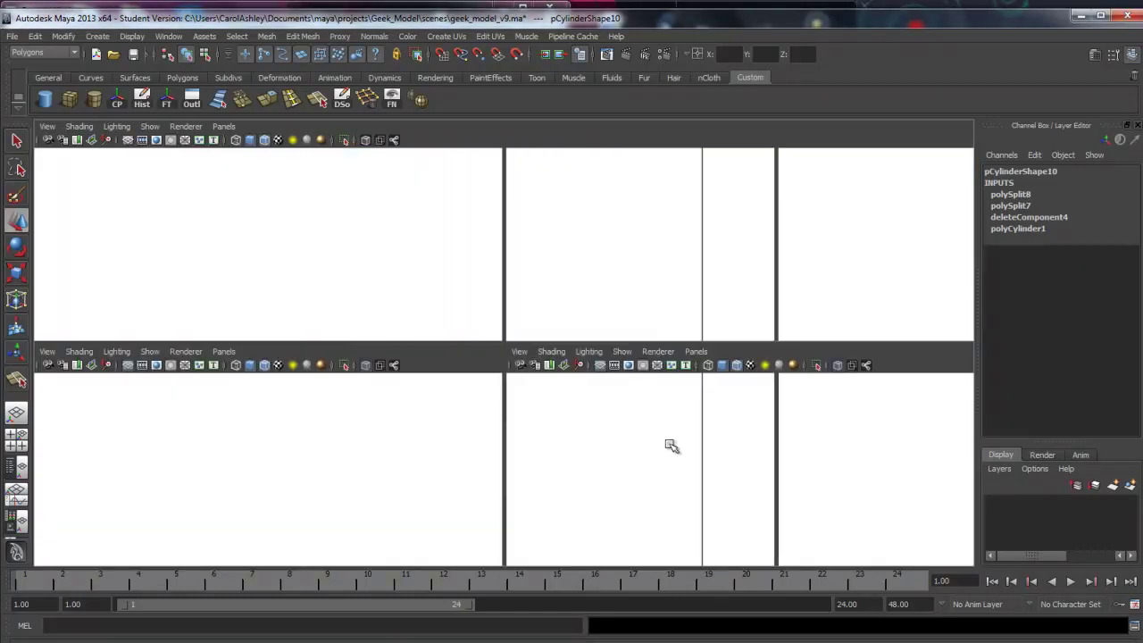
key(space)
alt+right_drag(780, 457, 626, 428)
alt+middle_drag(626, 428, 623, 486)
alt+right_drag(622, 487, 694, 446)
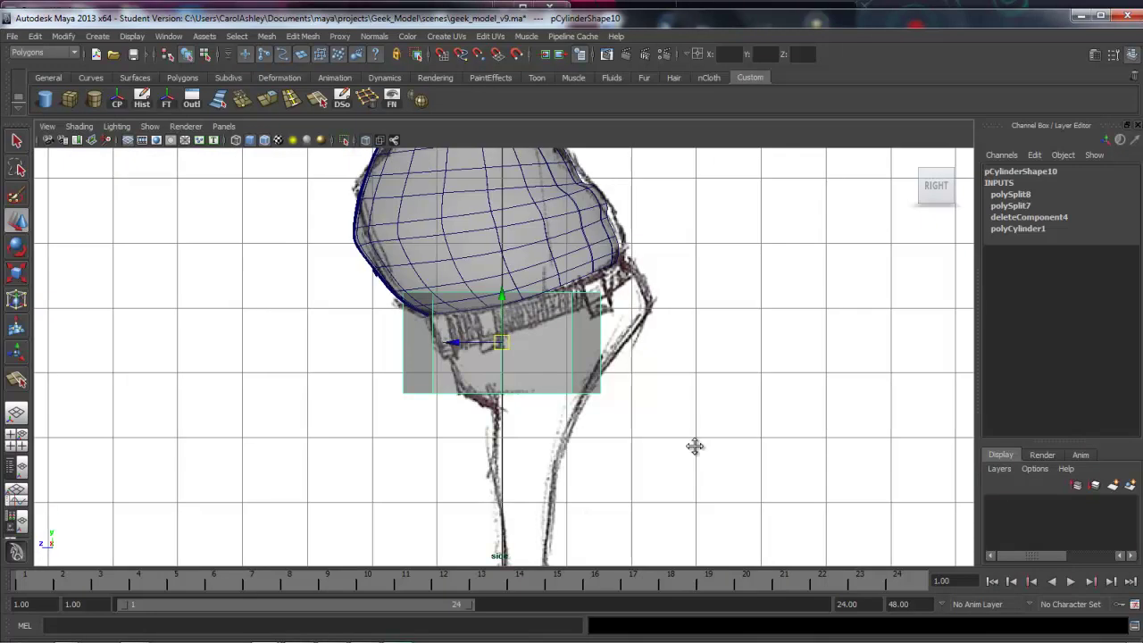
alt+middle_drag(694, 446, 686, 480)
drag(450, 376, 485, 376)
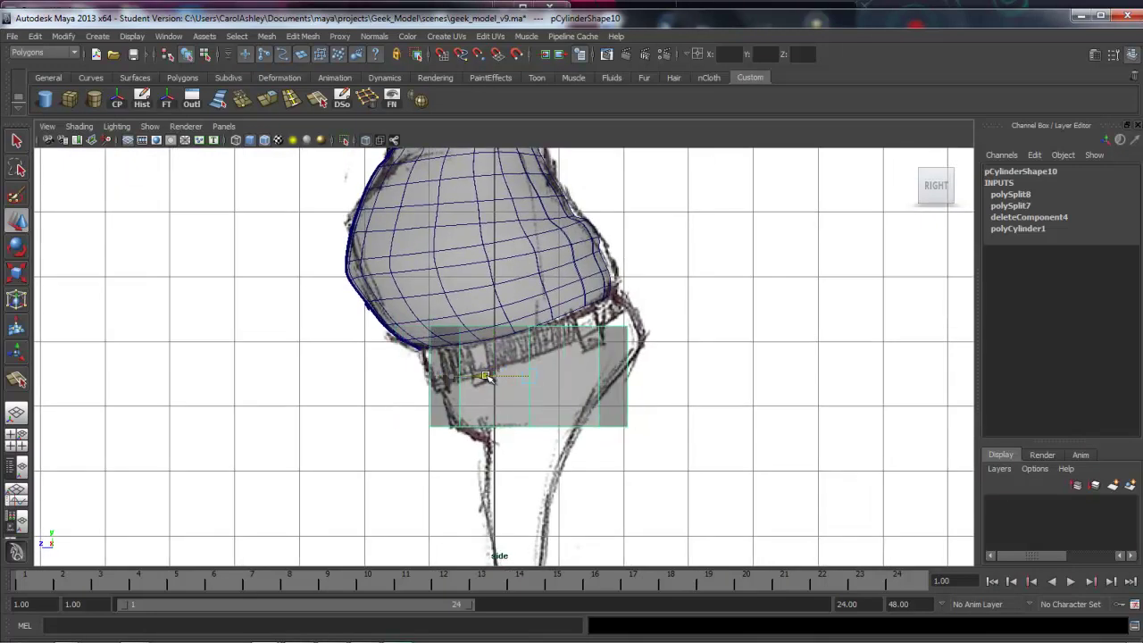
Rotate the cylinder's top vertex ring to the slope of the sketched waistline and shift it slightly forward under the shirt.
alt+right_drag(488, 404, 508, 416)
alt+middle_drag(520, 391, 523, 416)
right_click(540, 350)
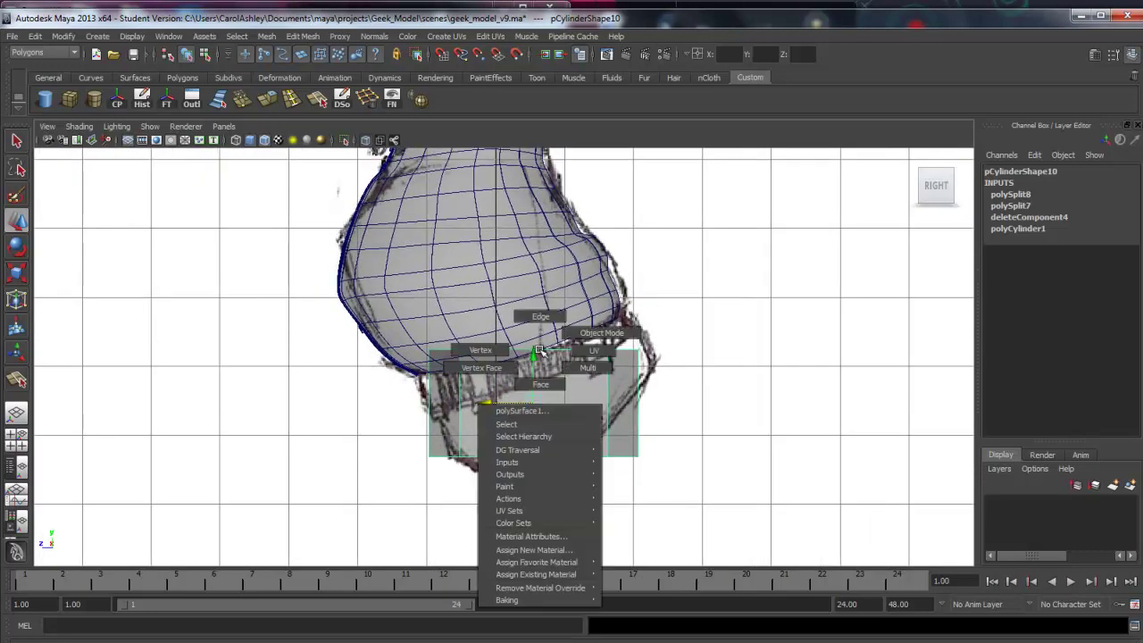
right_drag(568, 380, 516, 382)
drag(389, 311, 735, 379)
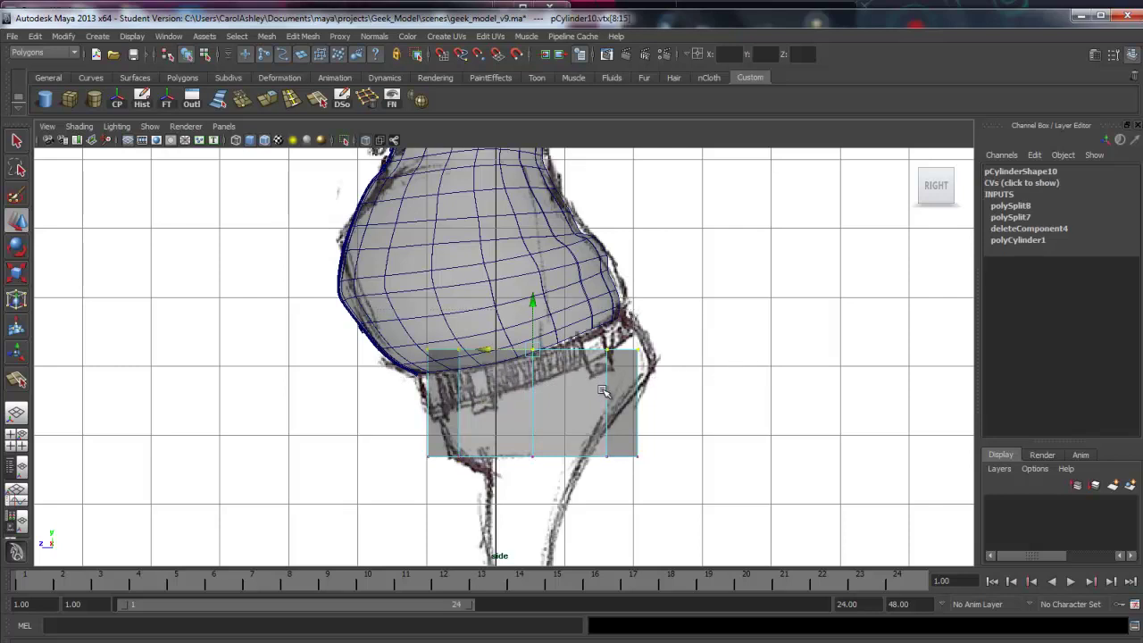
key(e)
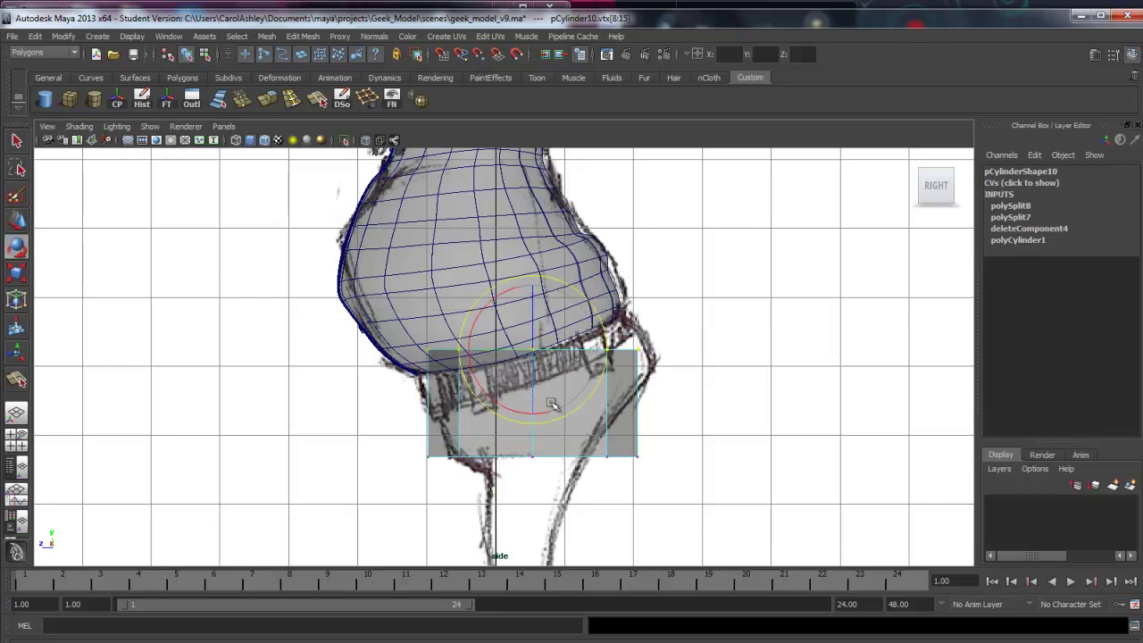
drag(485, 393, 497, 405)
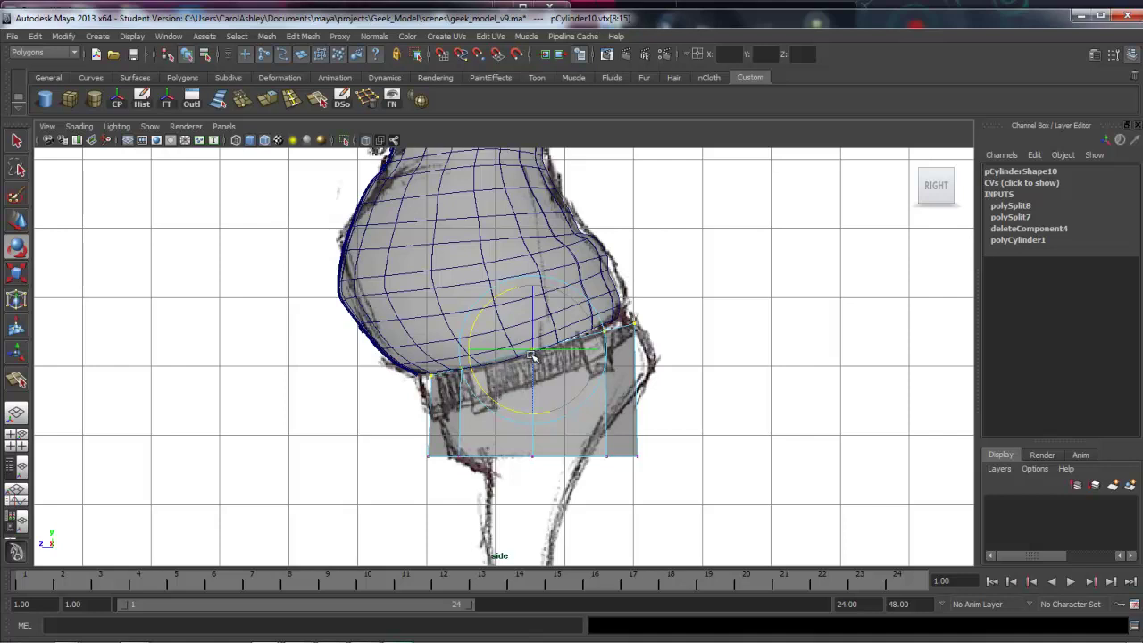
key(w)
drag(535, 353, 527, 351)
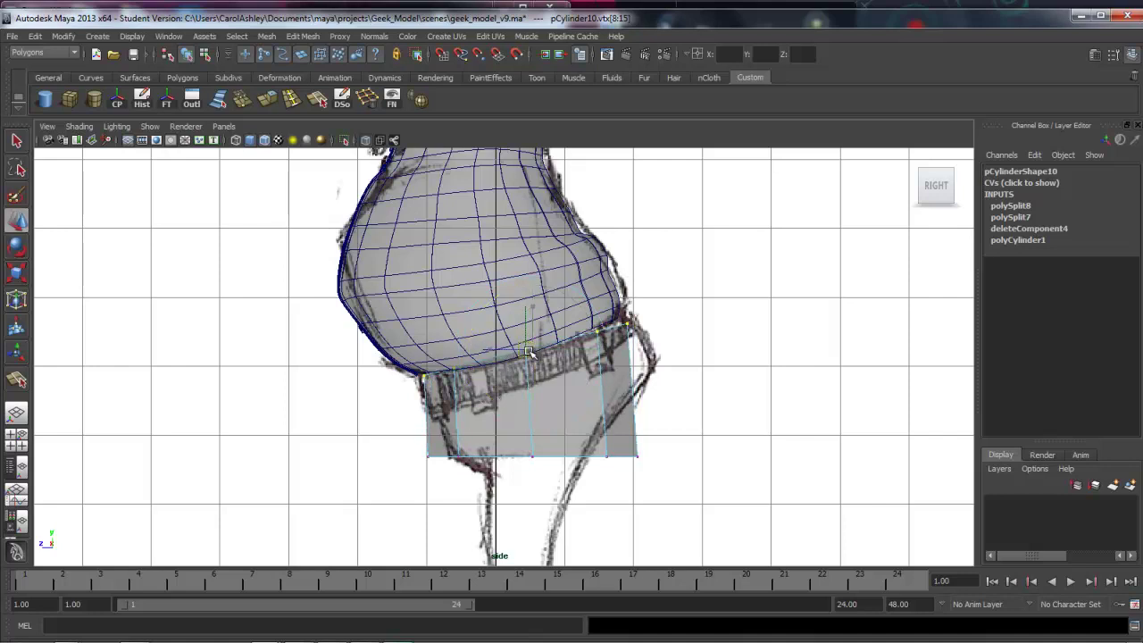
Fit the back, rear-side and middle vertices of the cylinder's top ring to the shirt's lower edge in the side view.
scroll(584, 405, up, 2)
alt+middle_drag(583, 407, 578, 367)
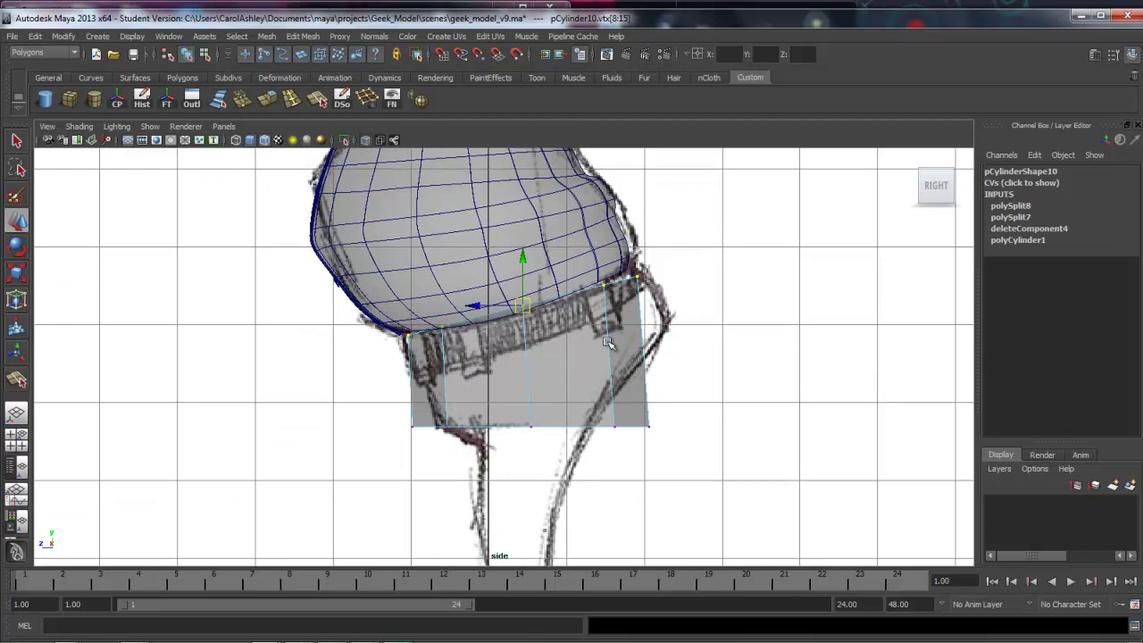
scroll(616, 297, up, 2)
alt+middle_drag(659, 339, 634, 443)
drag(660, 323, 636, 346)
click(589, 375)
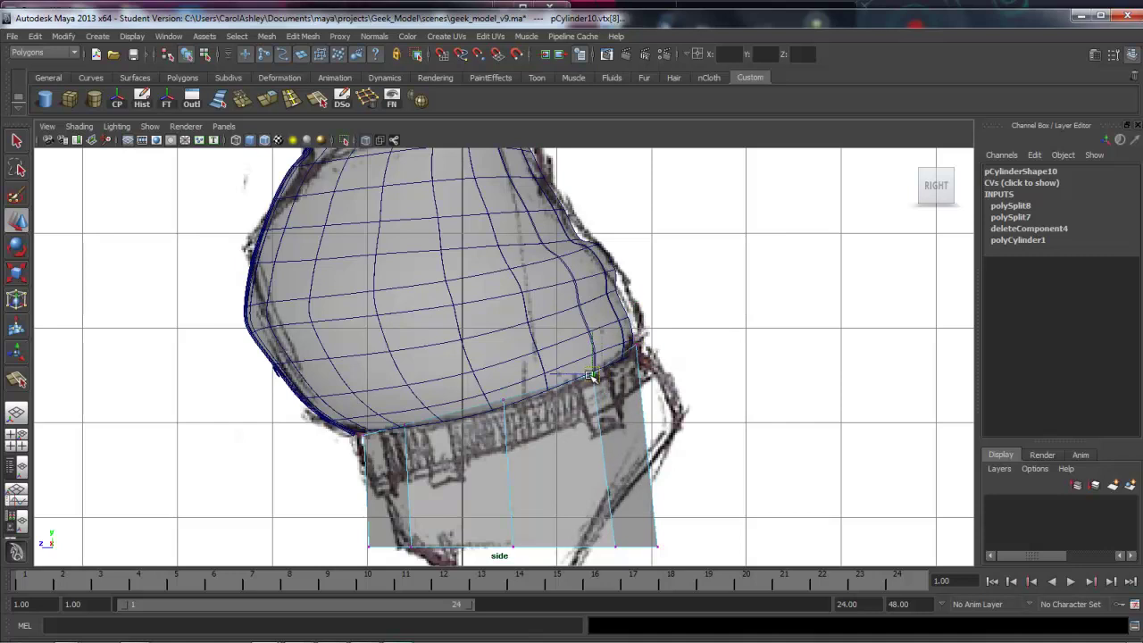
click(502, 410)
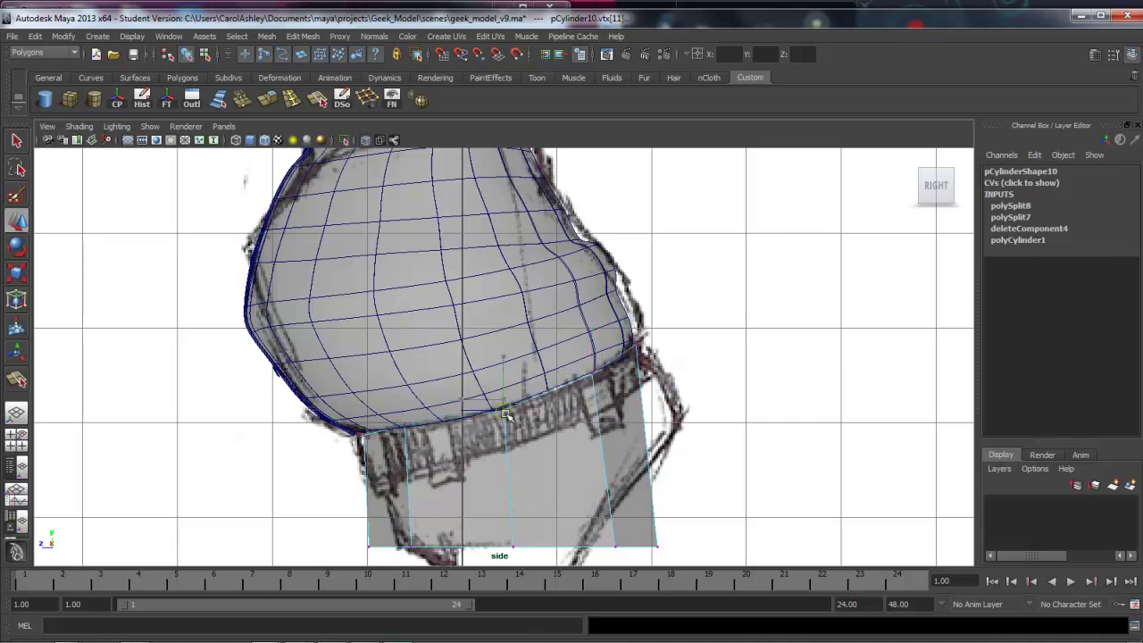
Move the front-side and front vertices of the top ring onto the front of the shirt's lower edge.
alt+middle_drag(516, 445, 561, 425)
click(473, 406)
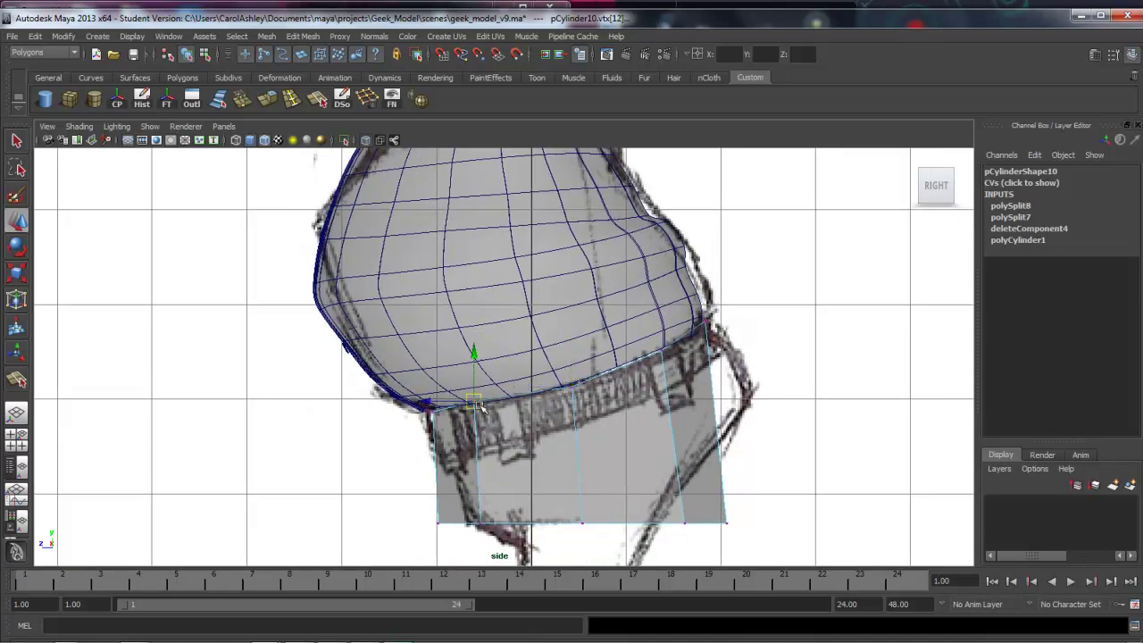
click(435, 415)
drag(434, 414, 429, 411)
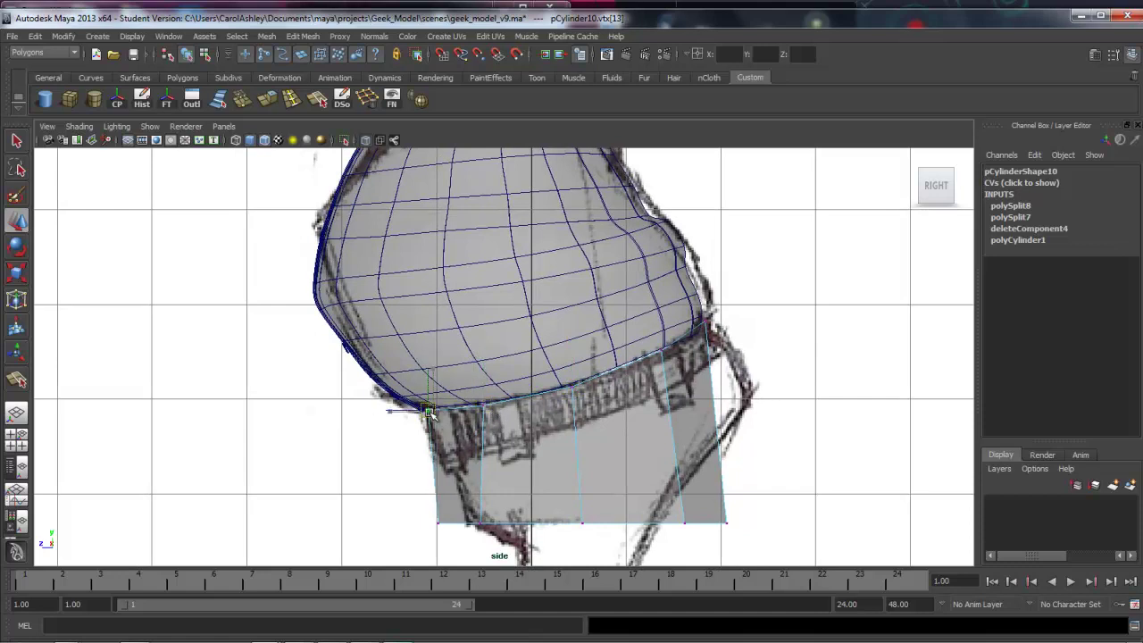
Raise the bottom ring's back vertex to the tip of the sketched seat and its rear-side vertices onto the leg's back outline.
alt+middle_drag(607, 458, 585, 382)
drag(752, 416, 730, 324)
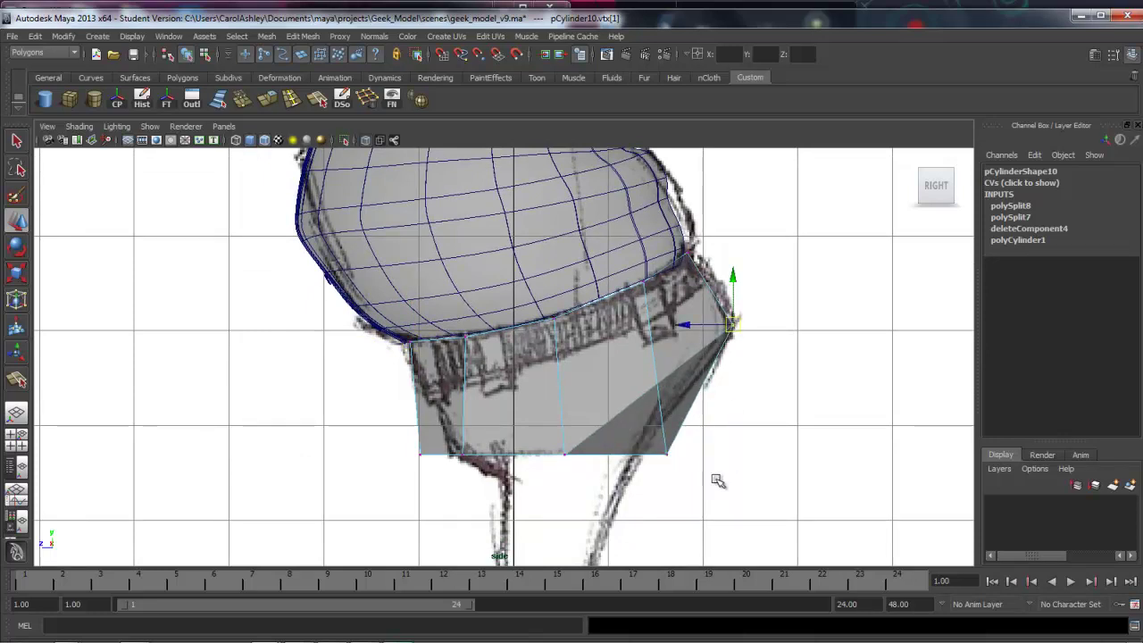
drag(694, 491, 664, 402)
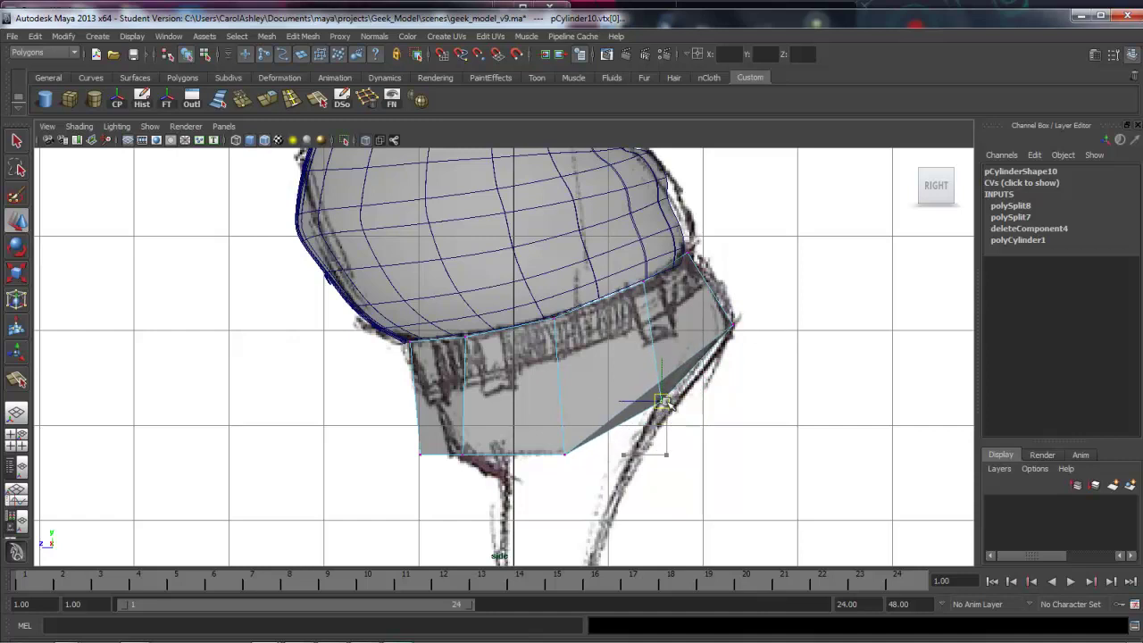
Raise the bottom ring's middle side vertices to form a slanted line up toward the seat.
scroll(704, 437, up, 1)
scroll(704, 438, up, 2)
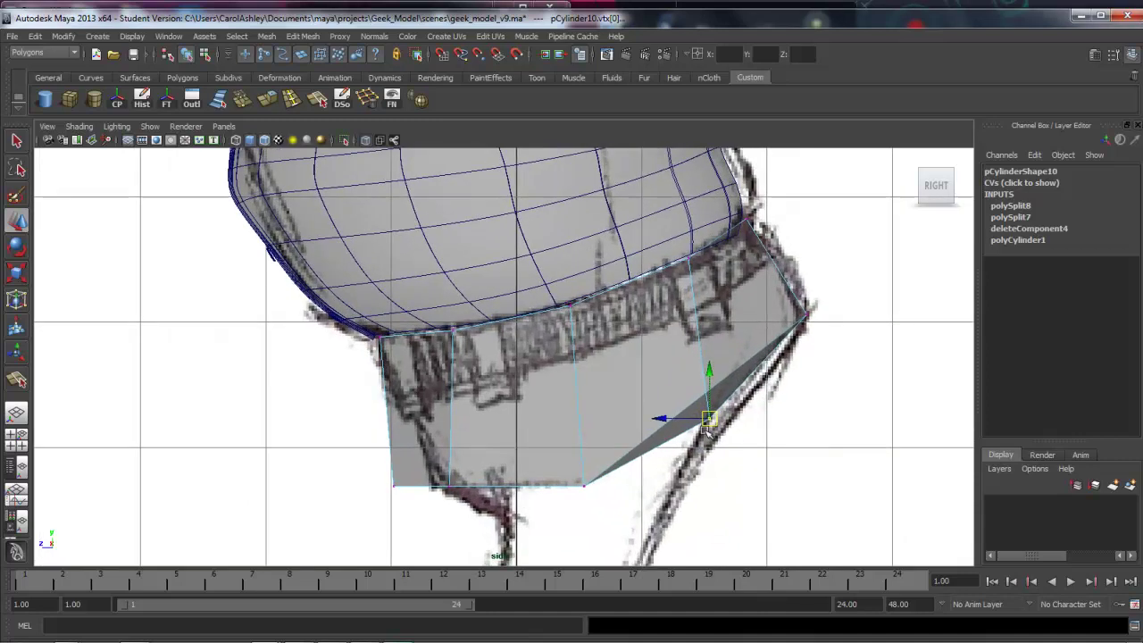
drag(545, 475, 600, 420)
drag(571, 442, 588, 399)
alt+middle_drag(596, 457, 601, 397)
alt+middle_drag(576, 450, 607, 472)
Move the bottom ring's front-side vertices back to the sketched leg's front line and the front vertex to the trousers' front outline.
drag(472, 426, 539, 374)
drag(480, 408, 541, 396)
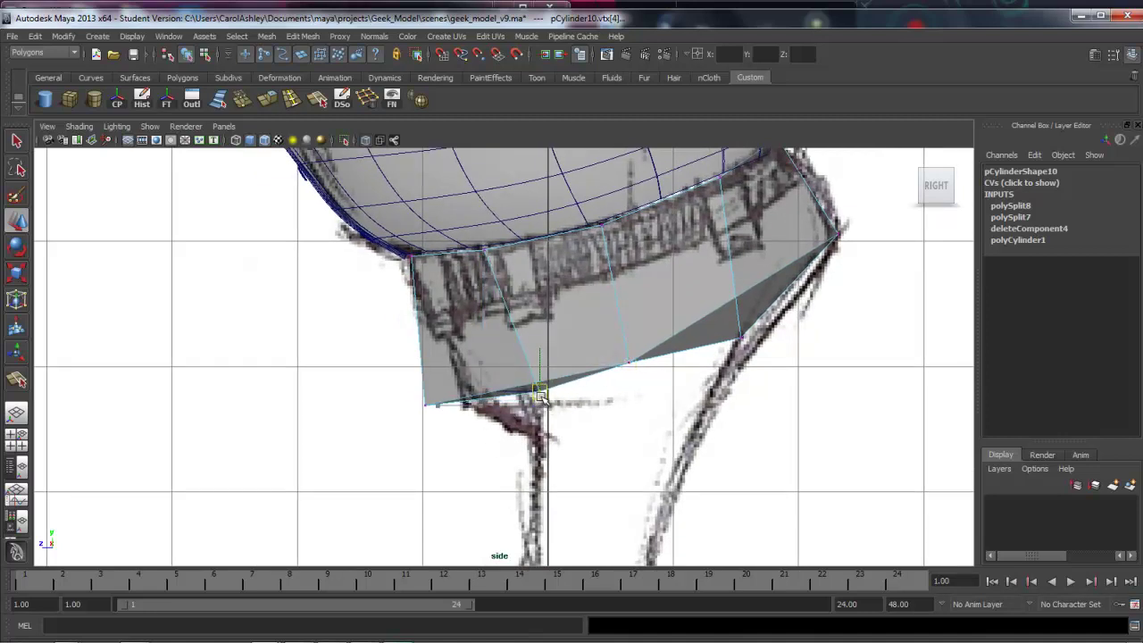
click(425, 406)
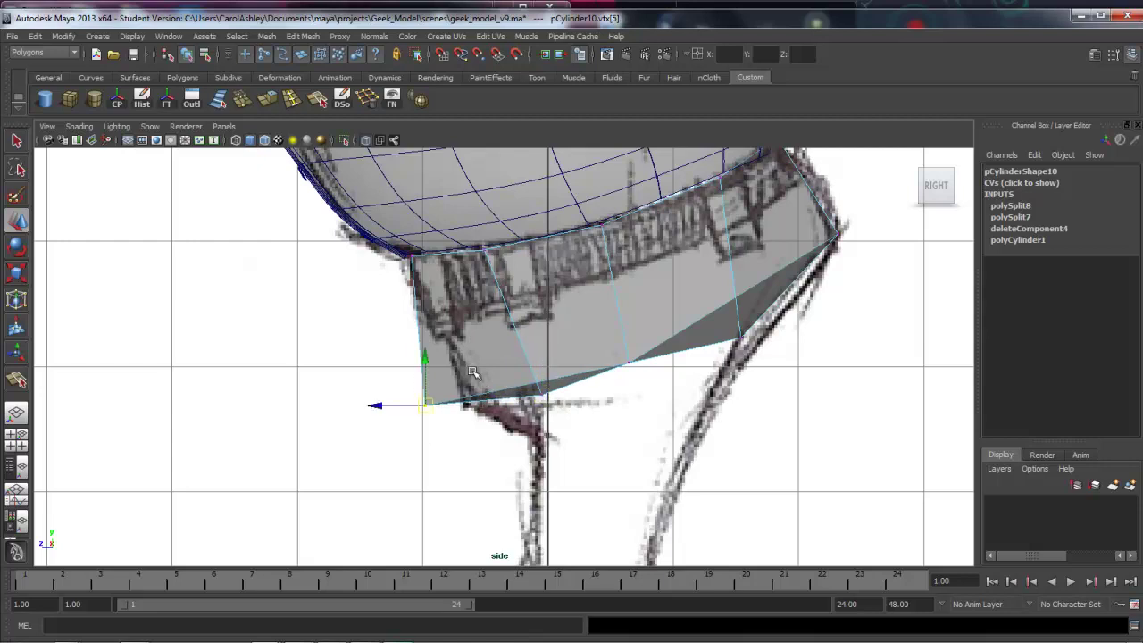
drag(427, 406, 472, 404)
Fine-tune the top ring's vertices against the shirt's lower edge and select the lower back vertex in the side view.
scroll(596, 425, down, 4)
alt+middle_drag(597, 426, 587, 469)
click(487, 358)
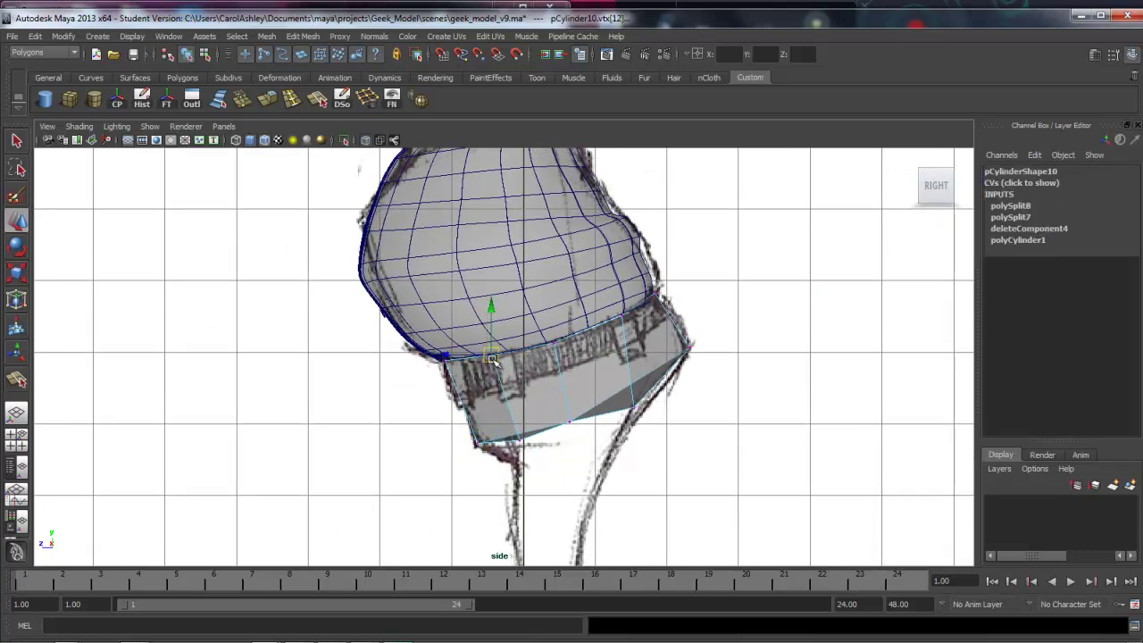
scroll(693, 361, up, 3)
click(659, 361)
drag(658, 361, 645, 364)
alt+middle_drag(695, 382, 677, 402)
drag(704, 328, 680, 356)
alt+middle_drag(692, 440, 681, 402)
drag(703, 354, 757, 427)
alt+middle_drag(793, 480, 791, 412)
alt+right_drag(791, 411, 682, 421)
Scale the top ring's two outer side vertices apart to the sketched waist width in the front view and raise them slightly.
key(space)
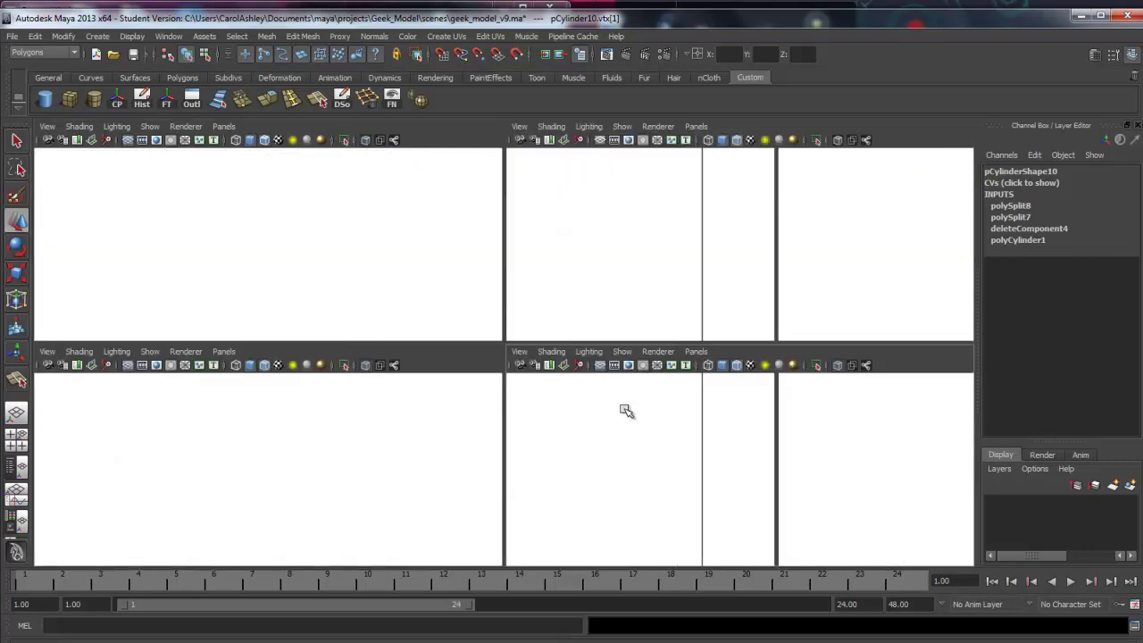
key(space)
alt+right_drag(378, 467, 784, 489)
alt+middle_drag(784, 490, 730, 451)
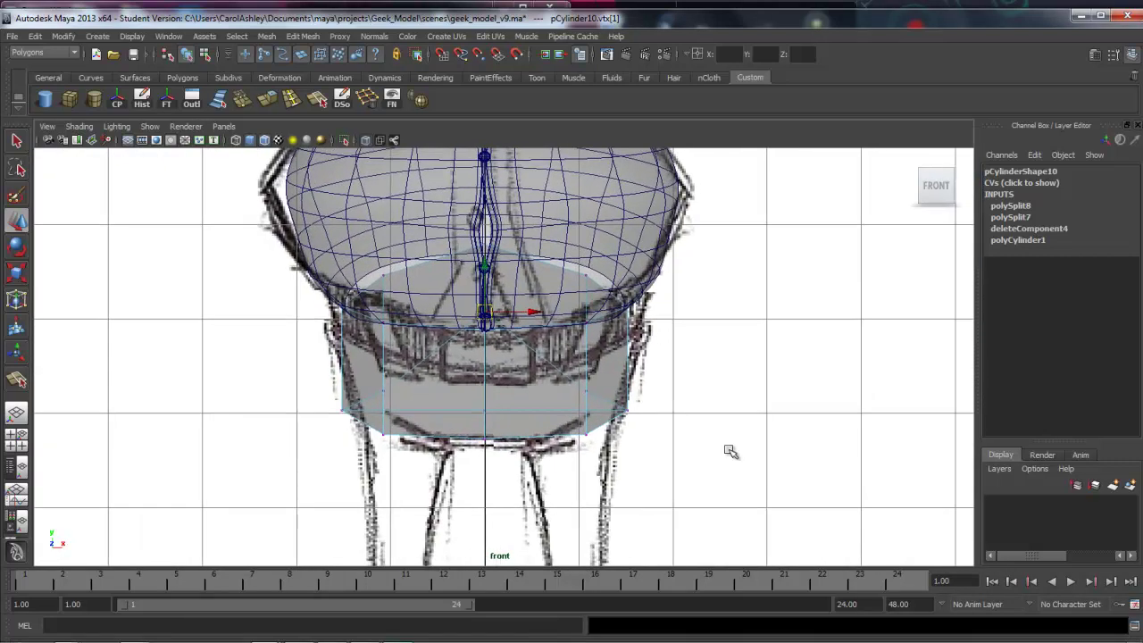
drag(703, 270, 612, 341)
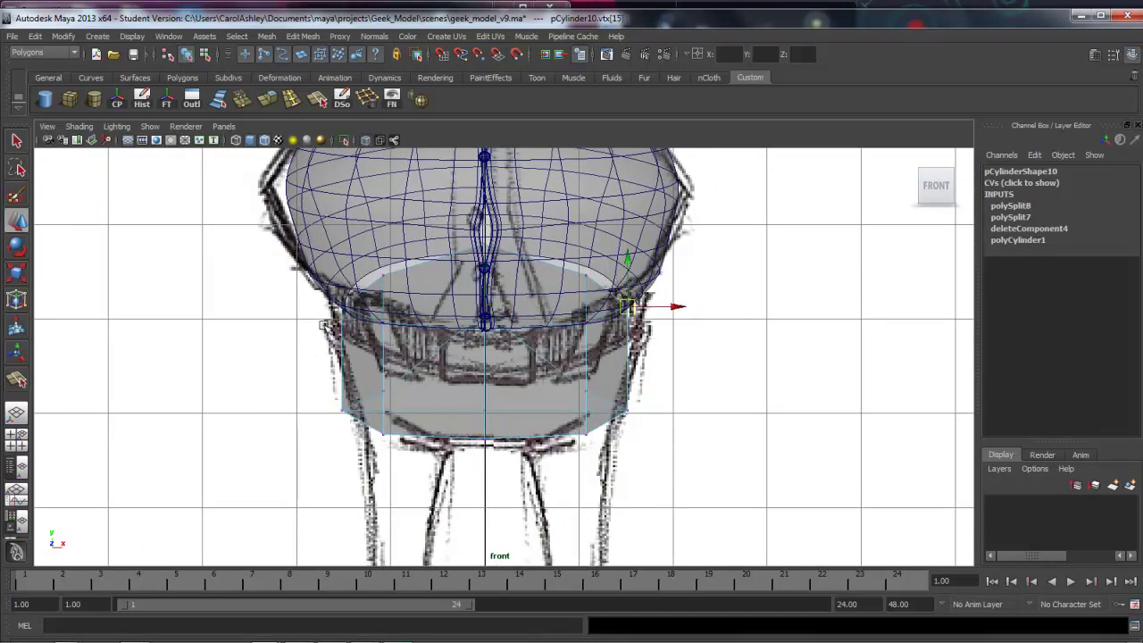
shift+drag(321, 343, 362, 254)
key(r)
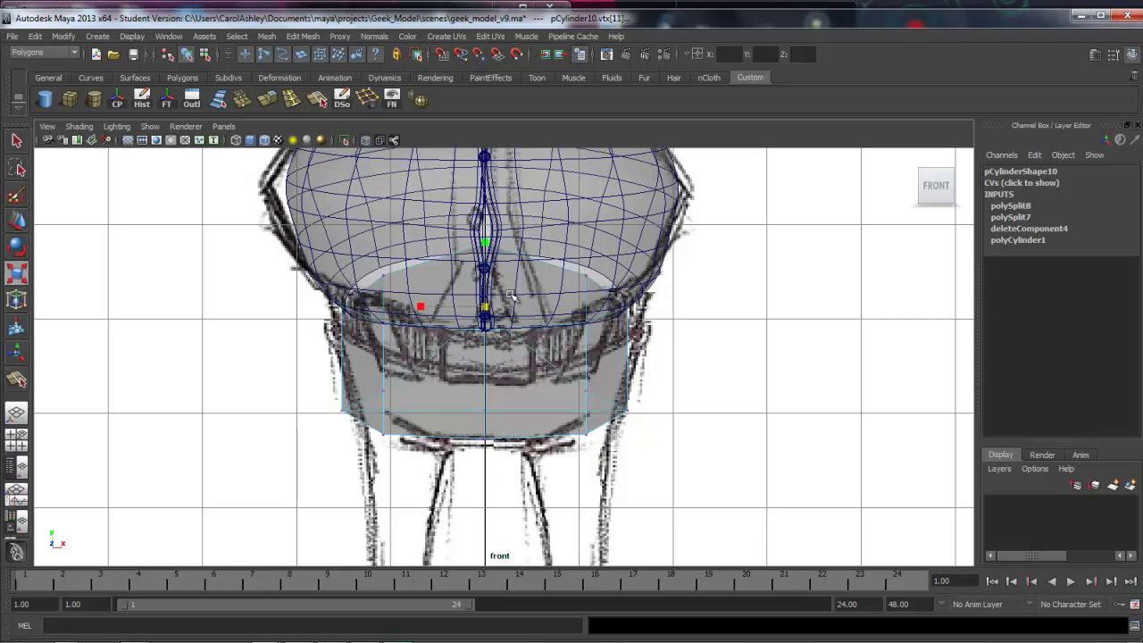
mouse_move(422, 307)
mouse_down()
mouse_move(402, 302)
mouse_move(416, 307)
mouse_up()
key(w)
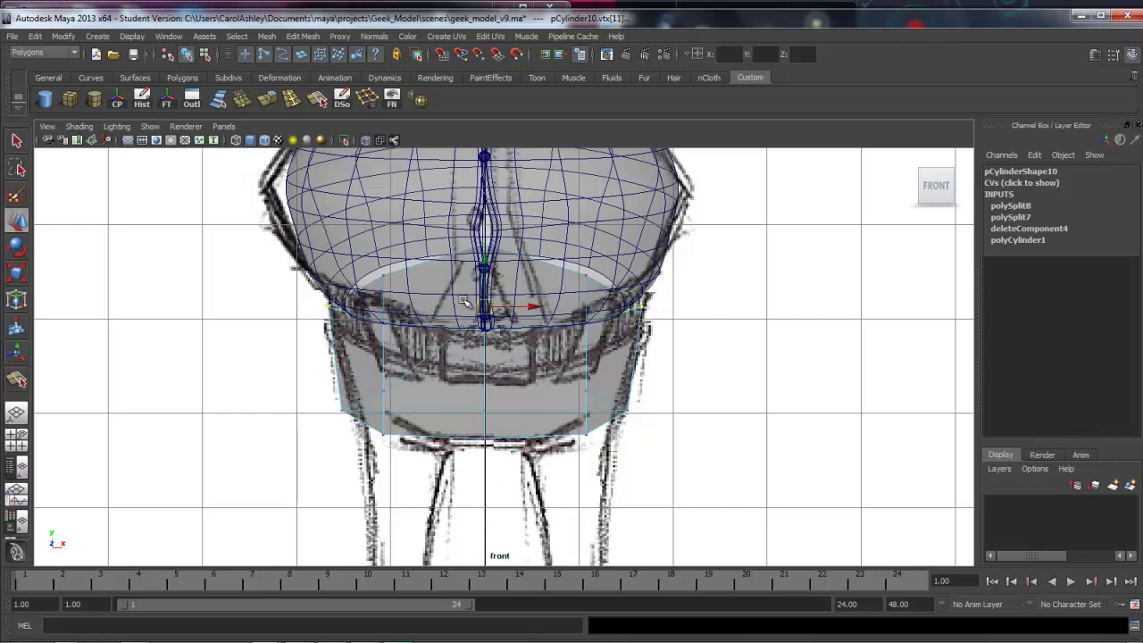
click(485, 258)
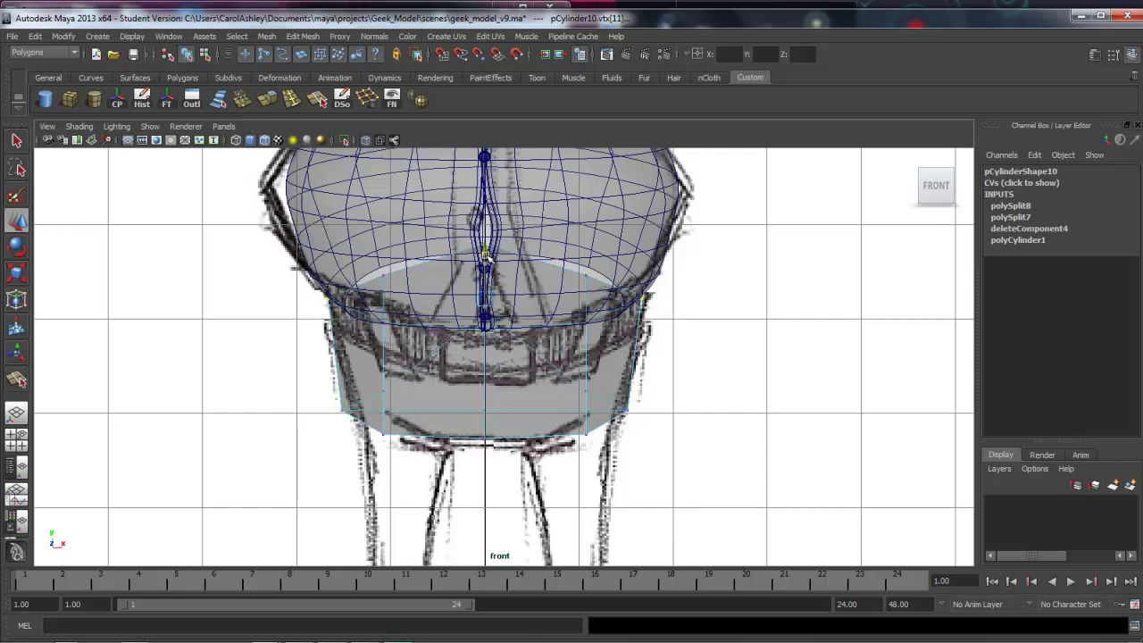
Raise the top ring's two rear diagonal vertices closer to the shirt in the front view.
click(585, 274)
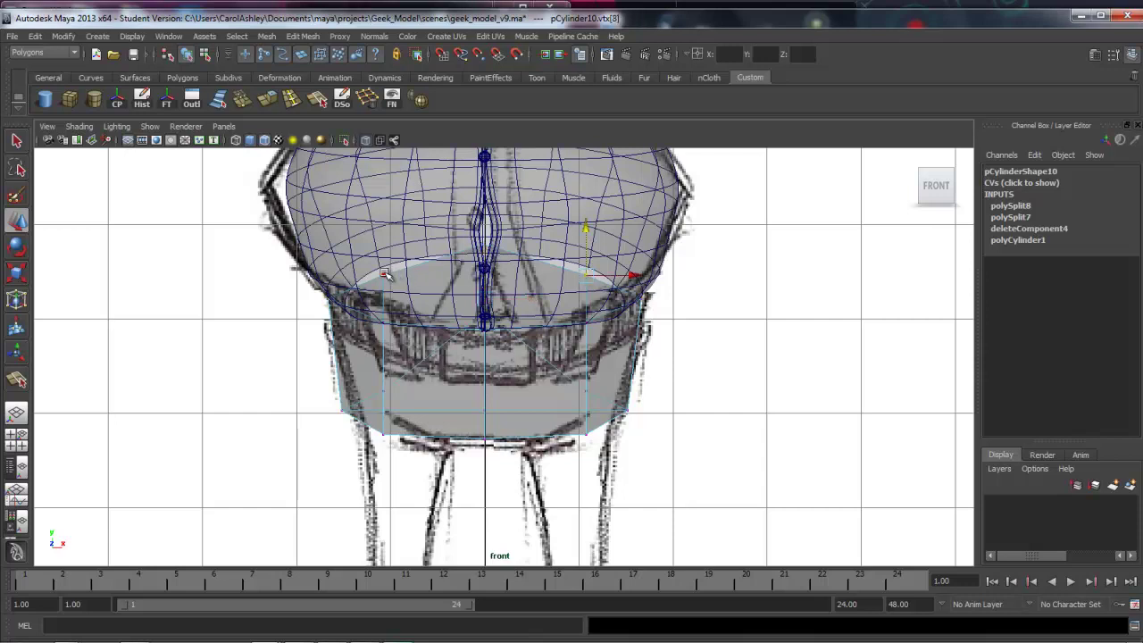
shift+click(383, 273)
drag(485, 230, 485, 219)
Raise the bottom ring's two front diagonal vertices to the sketched crotch curve and scale them slightly closer together.
alt+right_drag(418, 378, 577, 369)
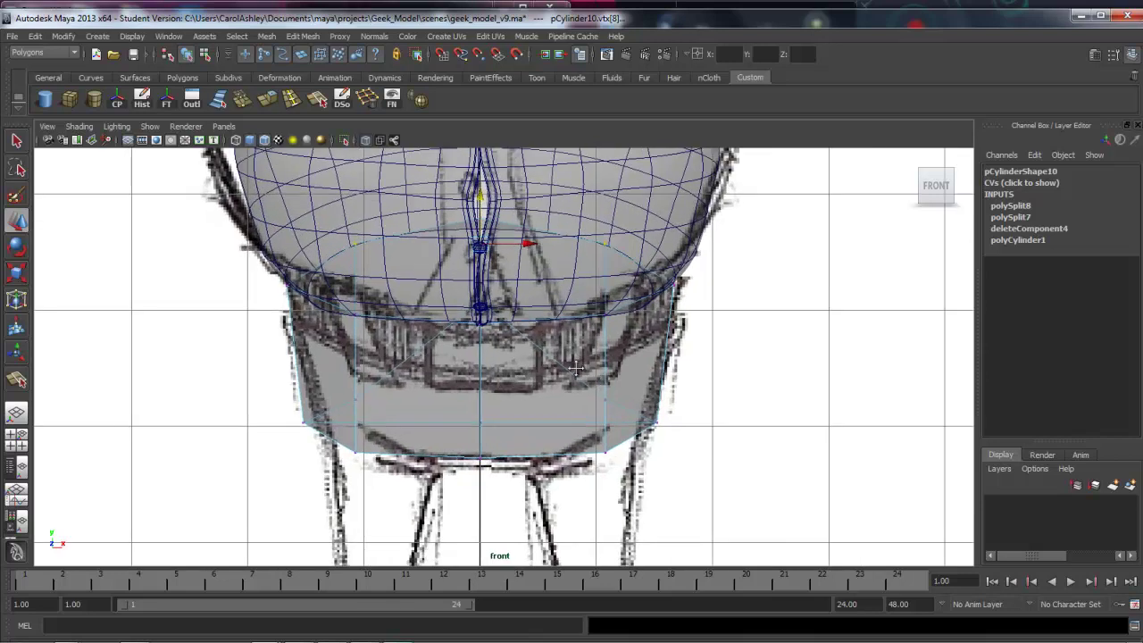
alt+middle_drag(579, 370, 521, 283)
click(542, 360)
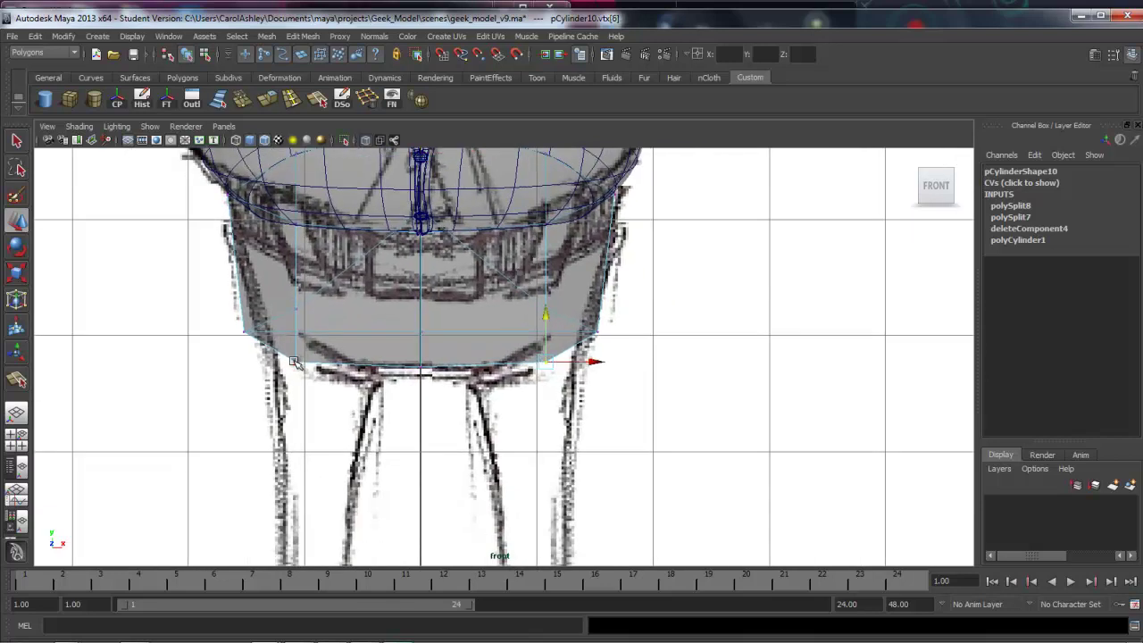
click(419, 364)
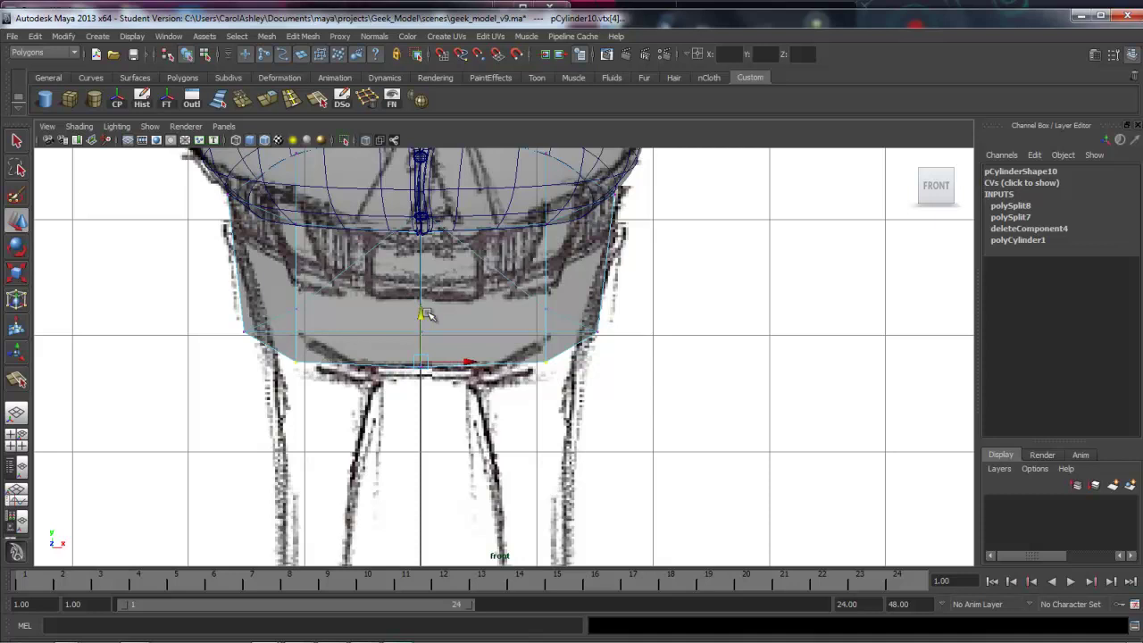
drag(423, 319, 422, 299)
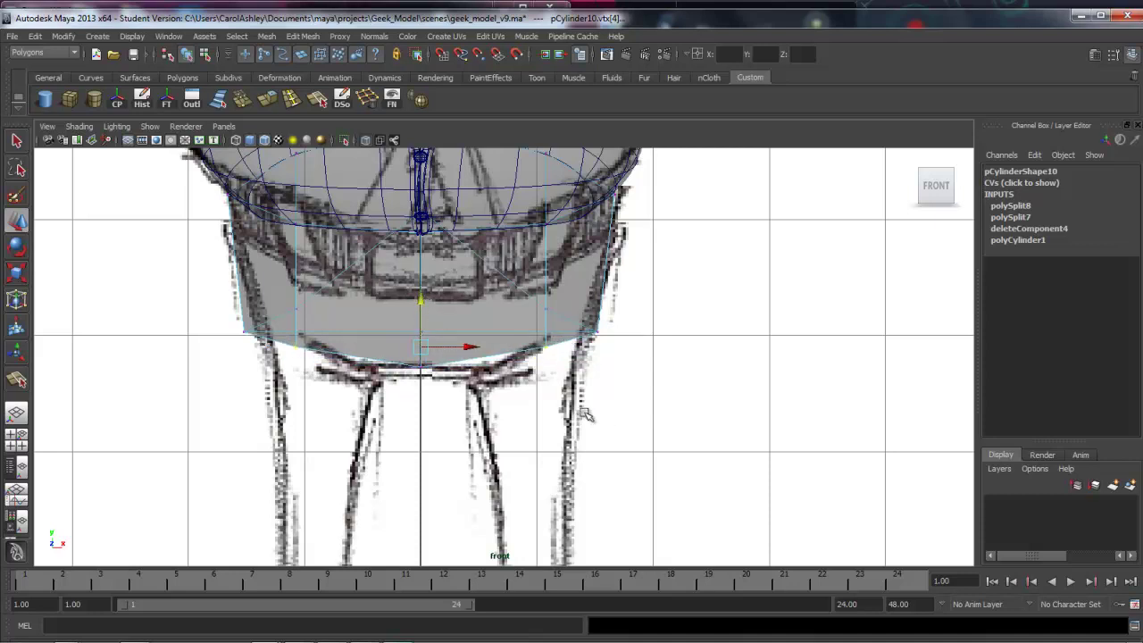
key(r)
drag(355, 346, 360, 345)
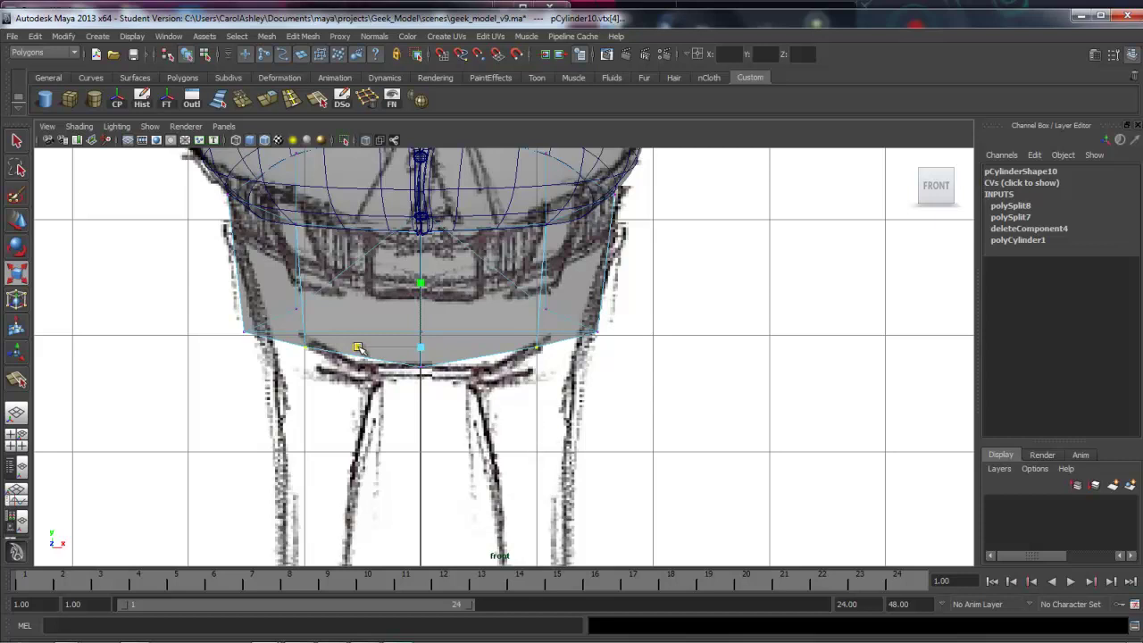
drag(358, 347, 353, 345)
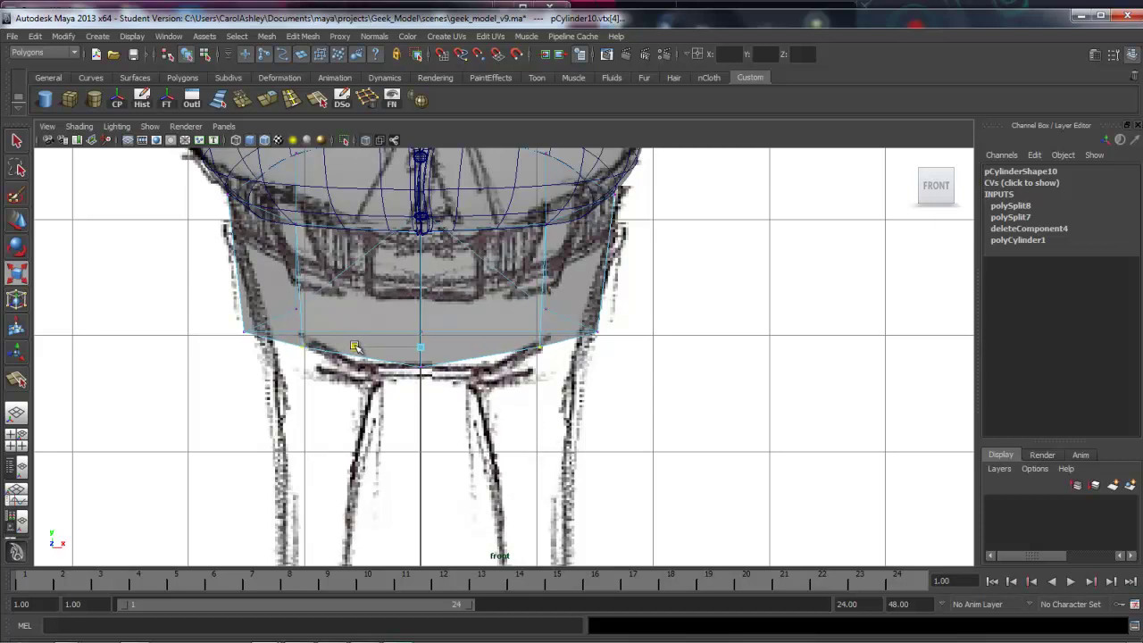
click(354, 346)
Scale the bottom ring's two outer side vertices inward to meet the outer leg outlines in the front view.
drag(622, 322, 586, 351)
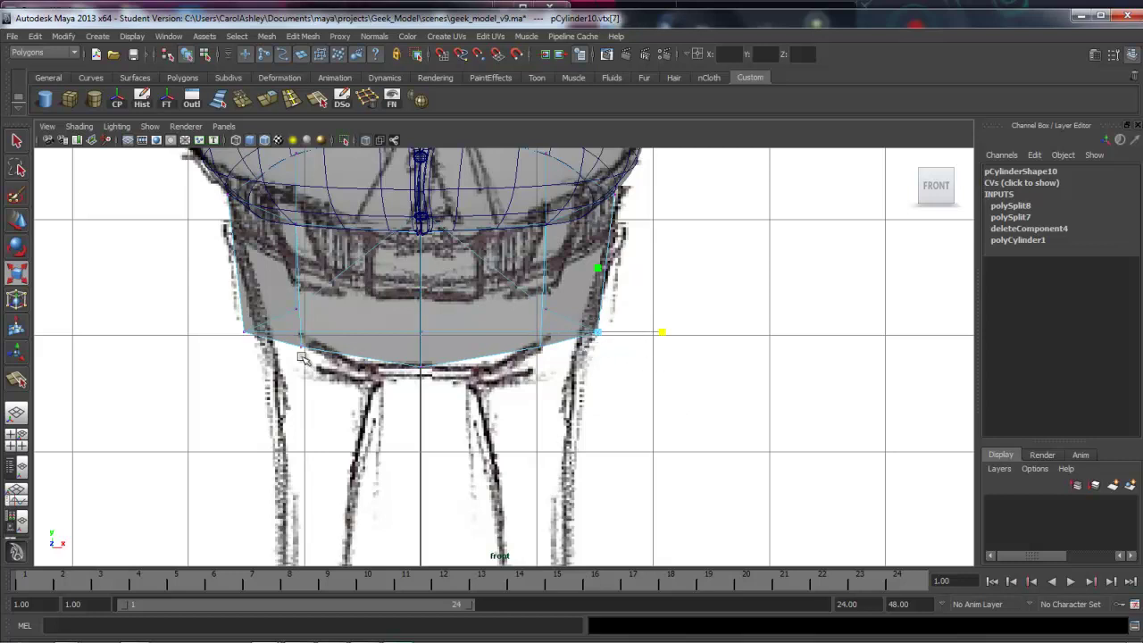
drag(438, 317, 400, 364)
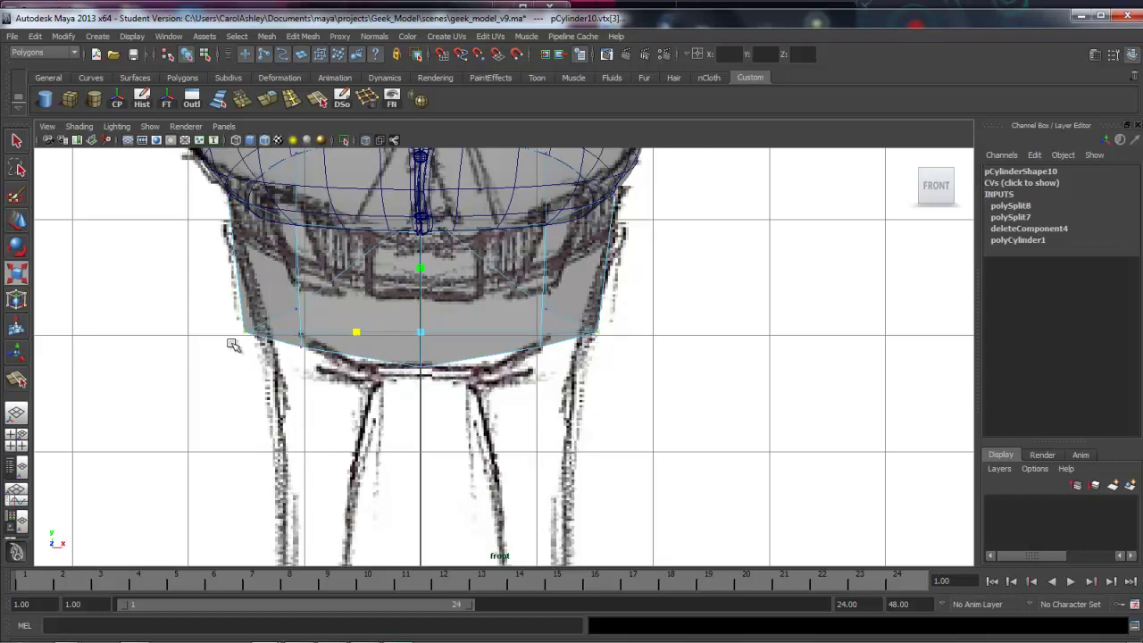
drag(356, 333, 361, 333)
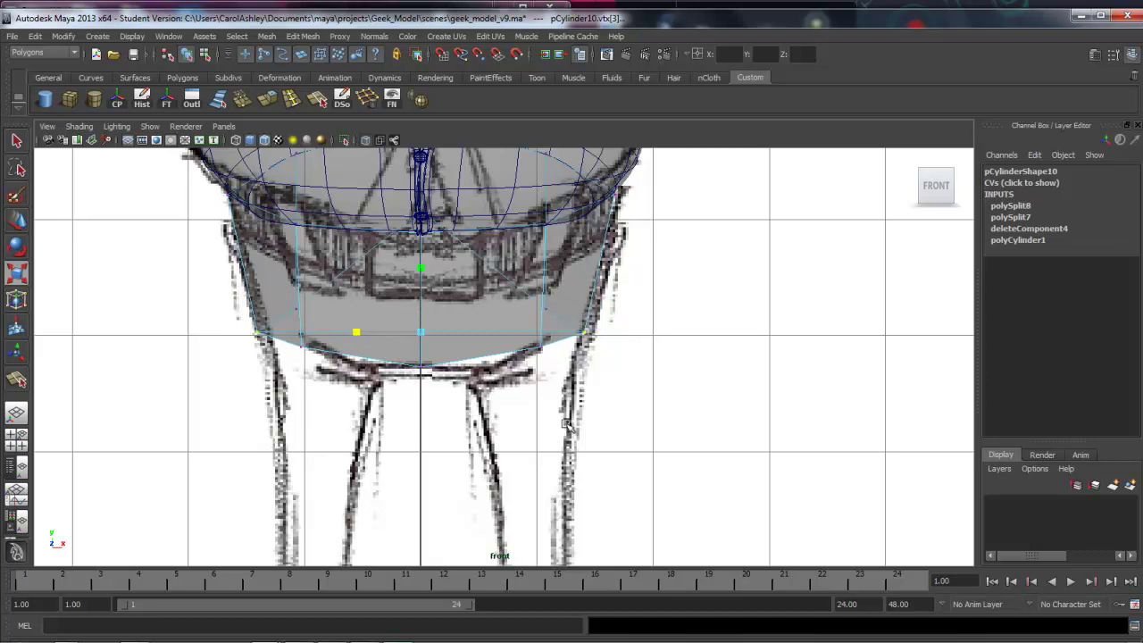
Move the two front diagonal vertices of both the top and bottom rings forward to round out the front of the hips.
alt+middle_drag(565, 425, 545, 406)
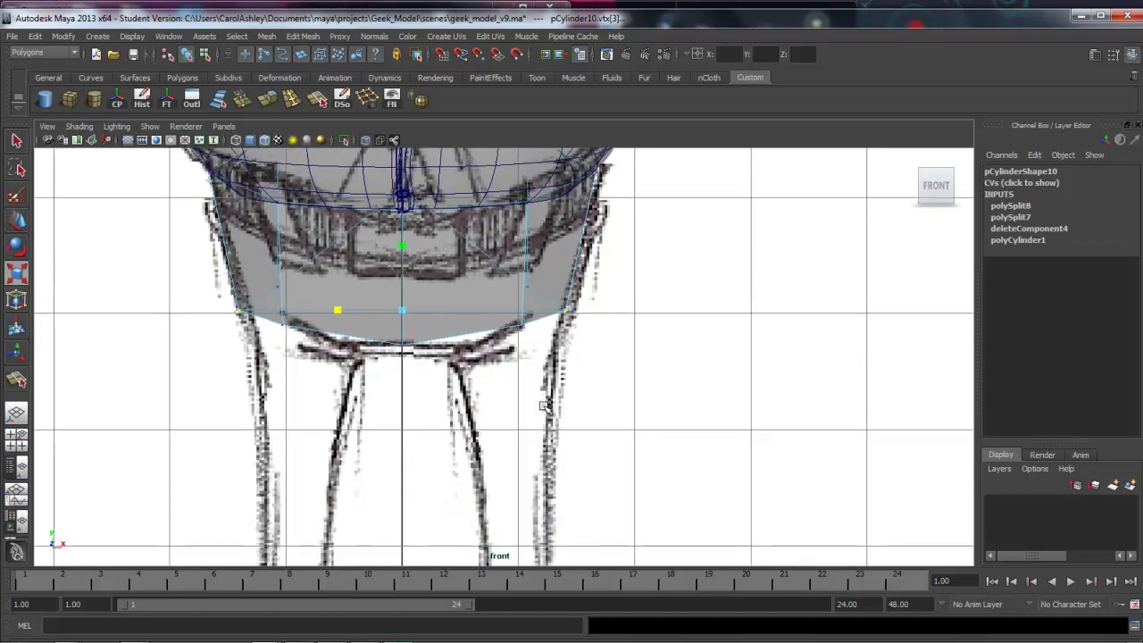
key(space)
key(space)
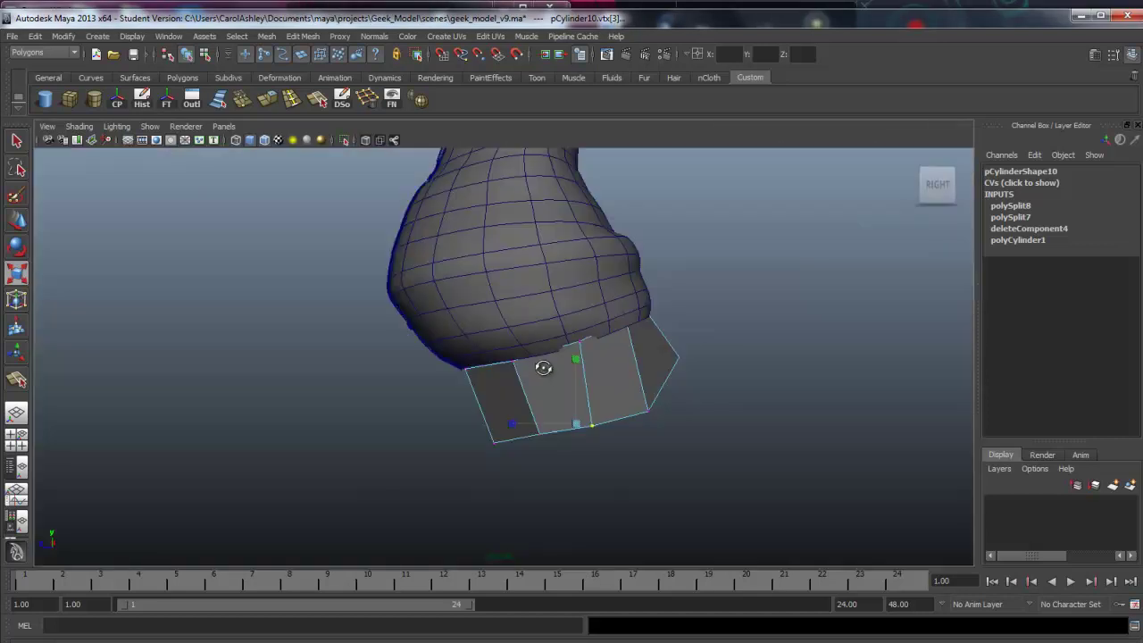
alt+drag(701, 282, 718, 246)
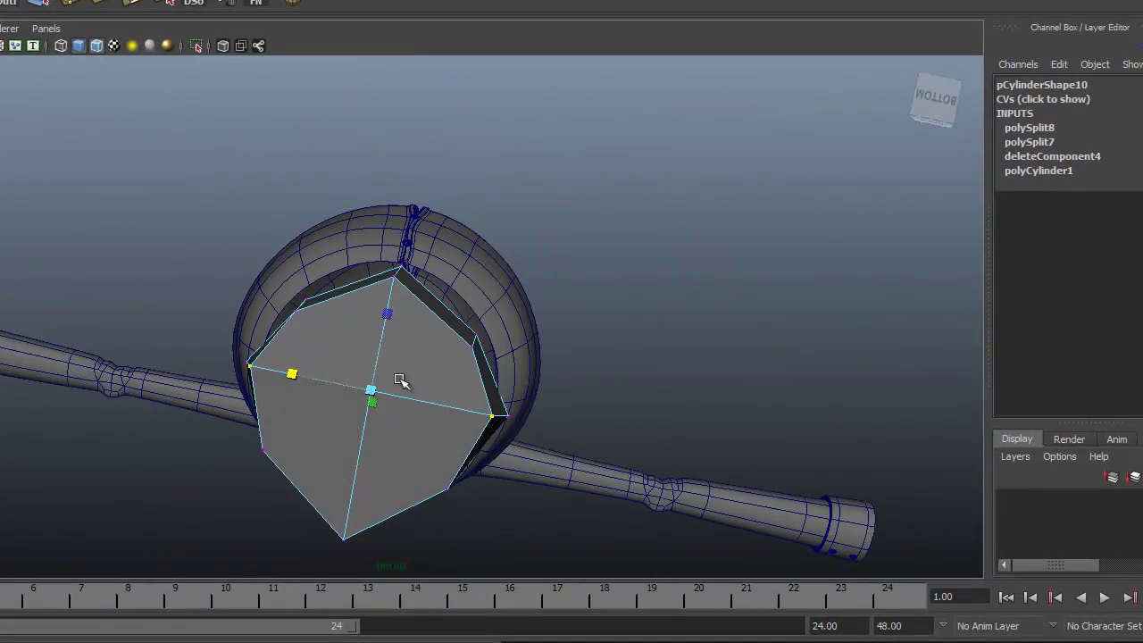
alt+drag(416, 431, 434, 450)
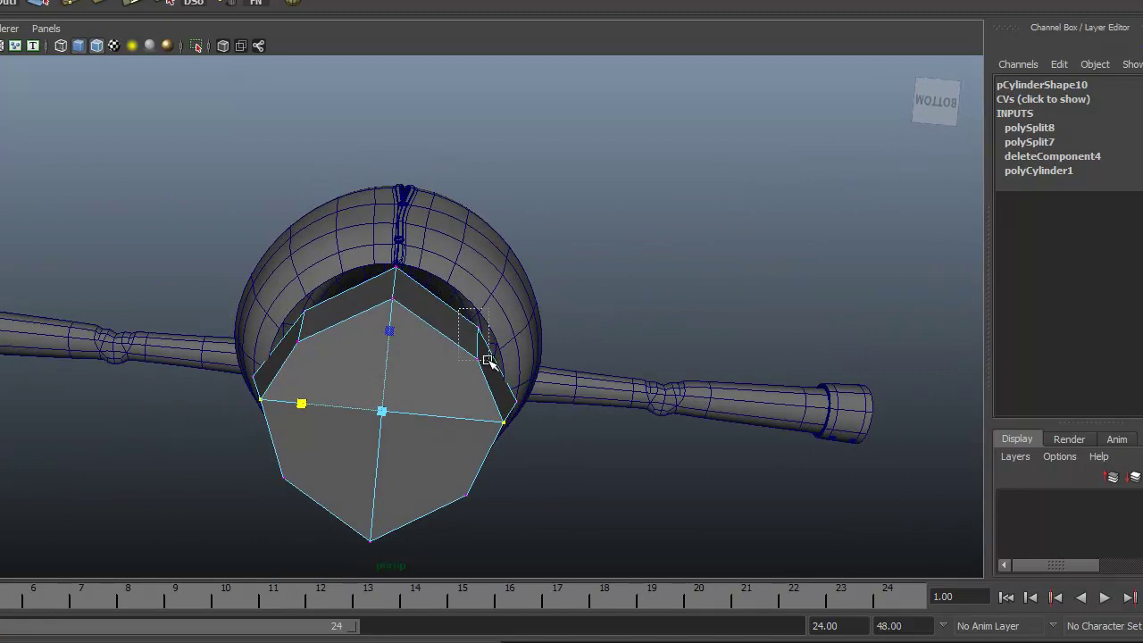
drag(487, 360, 489, 361)
shift+drag(284, 290, 322, 354)
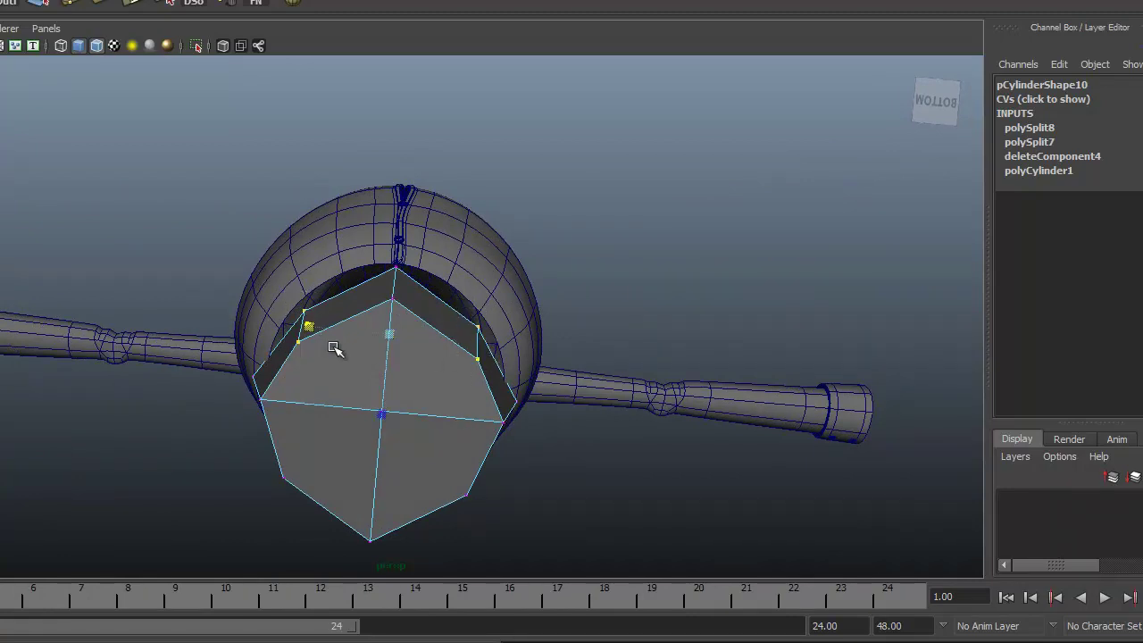
key(w)
drag(397, 281, 400, 259)
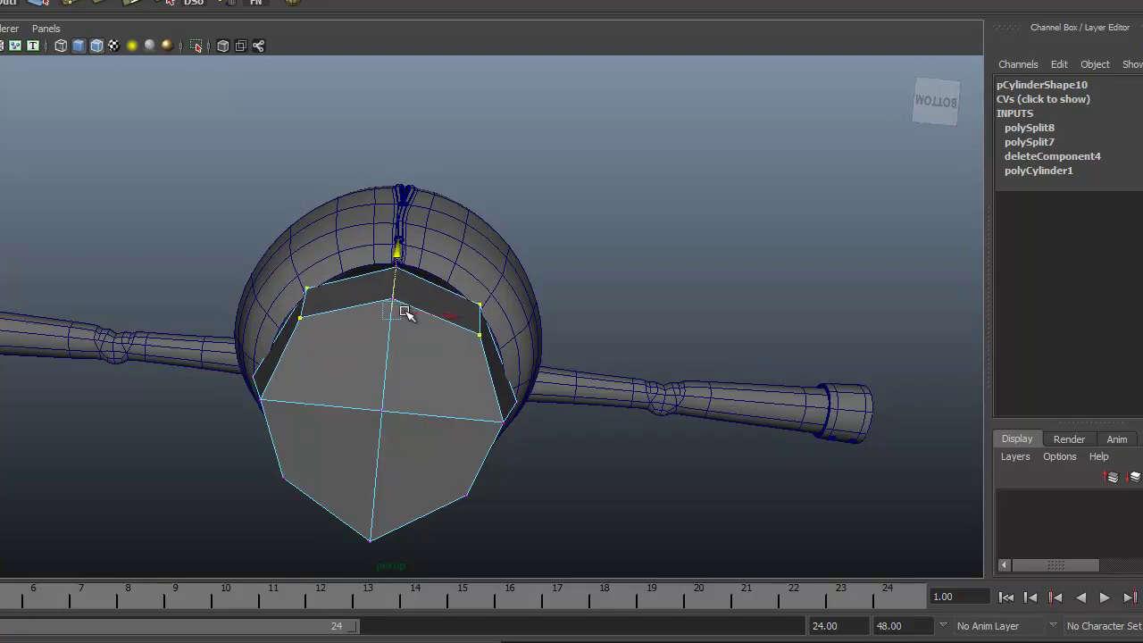
Move the rear diagonal vertices of both rings backward to round out the seat, and adjust the depth of the bottom ring's rear pair.
alt+drag(404, 311, 344, 221)
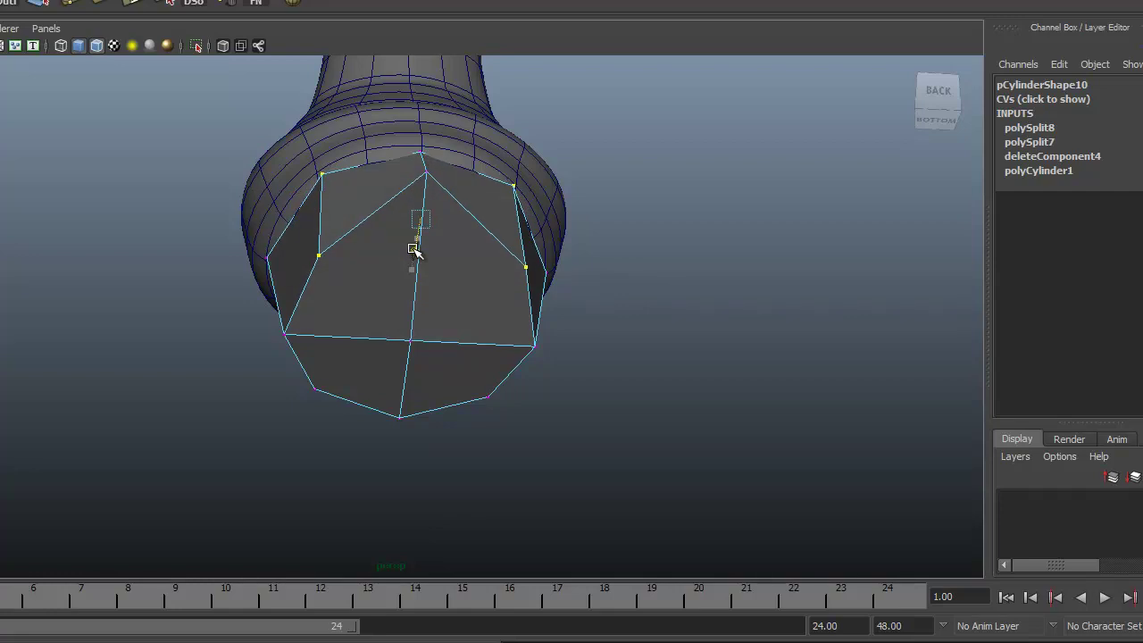
alt+drag(414, 250, 89, 336)
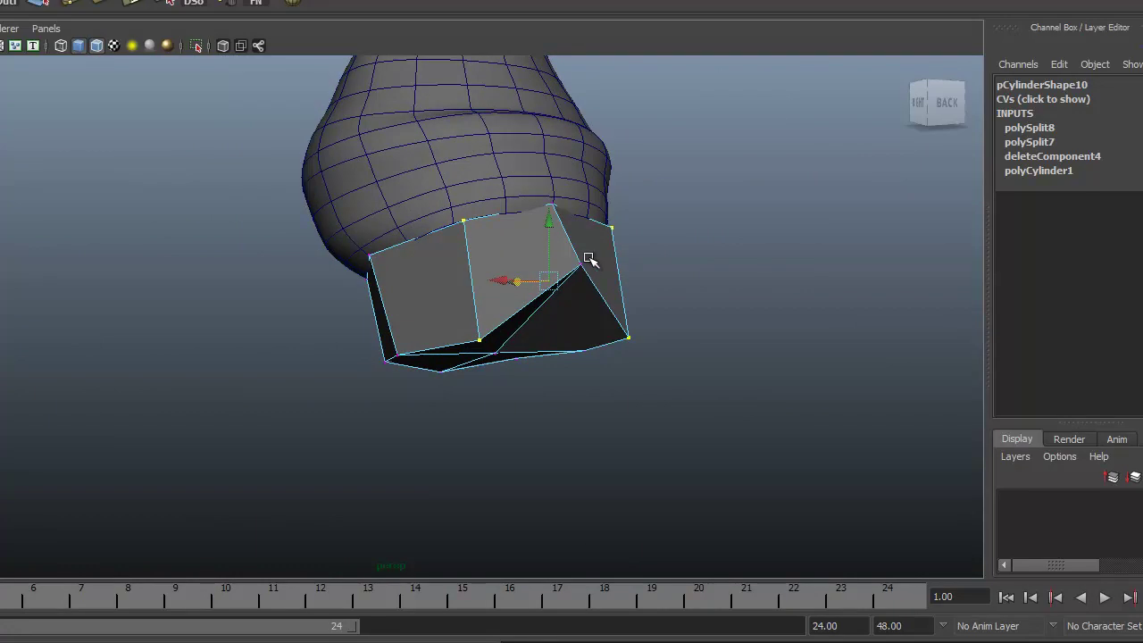
alt+drag(589, 259, 565, 354)
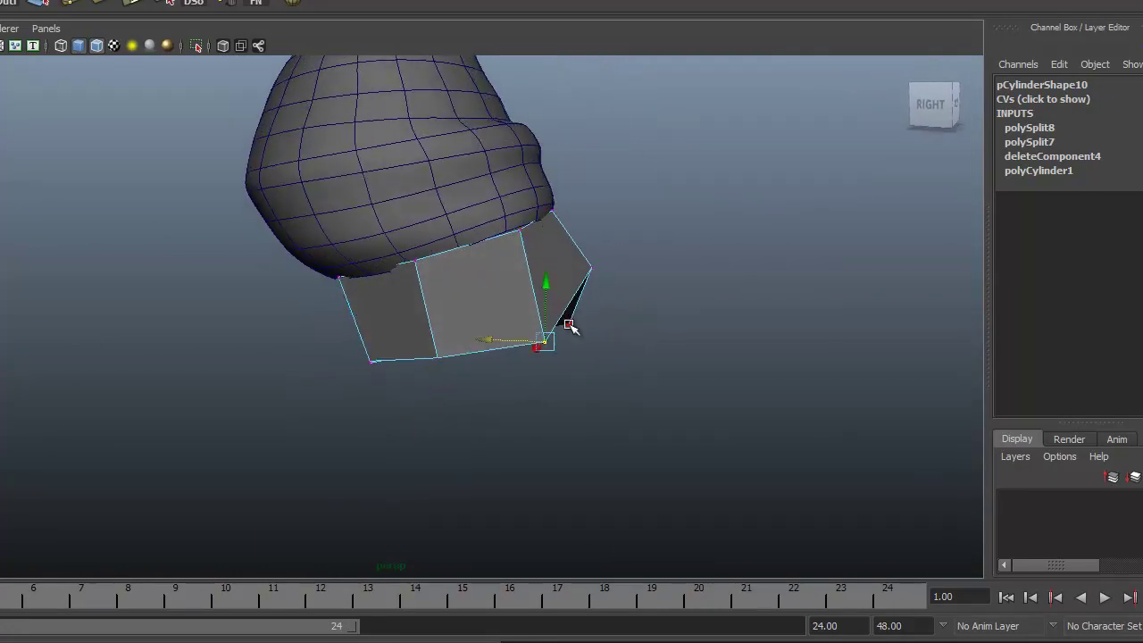
drag(558, 266, 522, 297)
alt+drag(544, 371, 652, 373)
alt+drag(386, 415, 467, 349)
Extrude the two bottom faces on the character's left half, pulling them downward and outward to start the leg.
right_drag(380, 346, 380, 390)
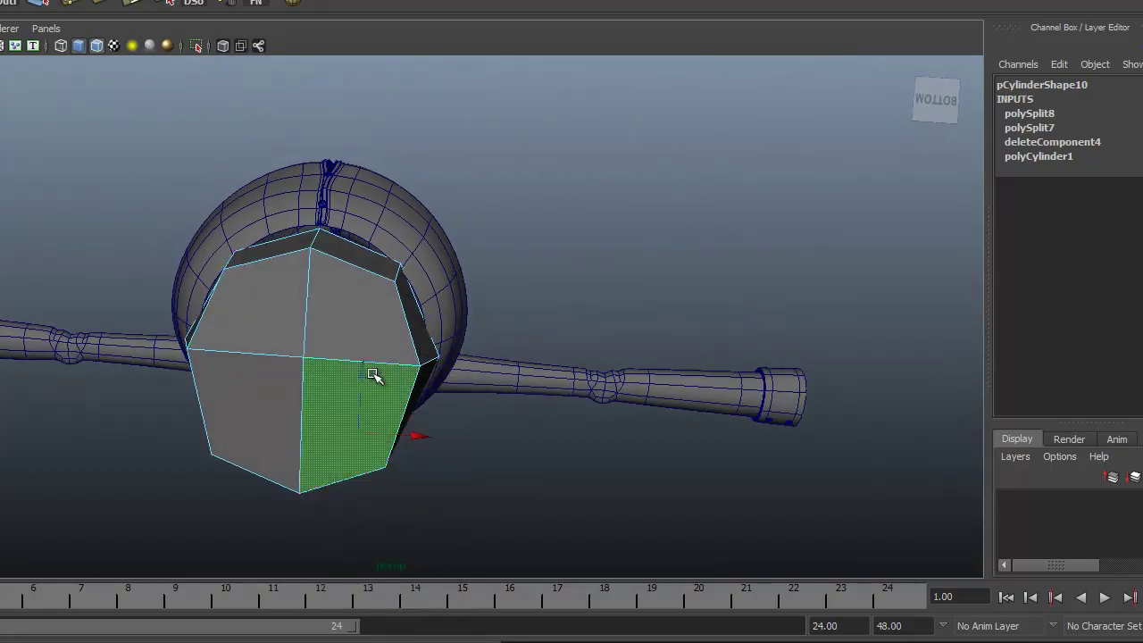
click(369, 375)
shift+click(370, 324)
alt+drag(378, 408, 402, 438)
alt+middle_drag(595, 459, 651, 428)
click(203, 22)
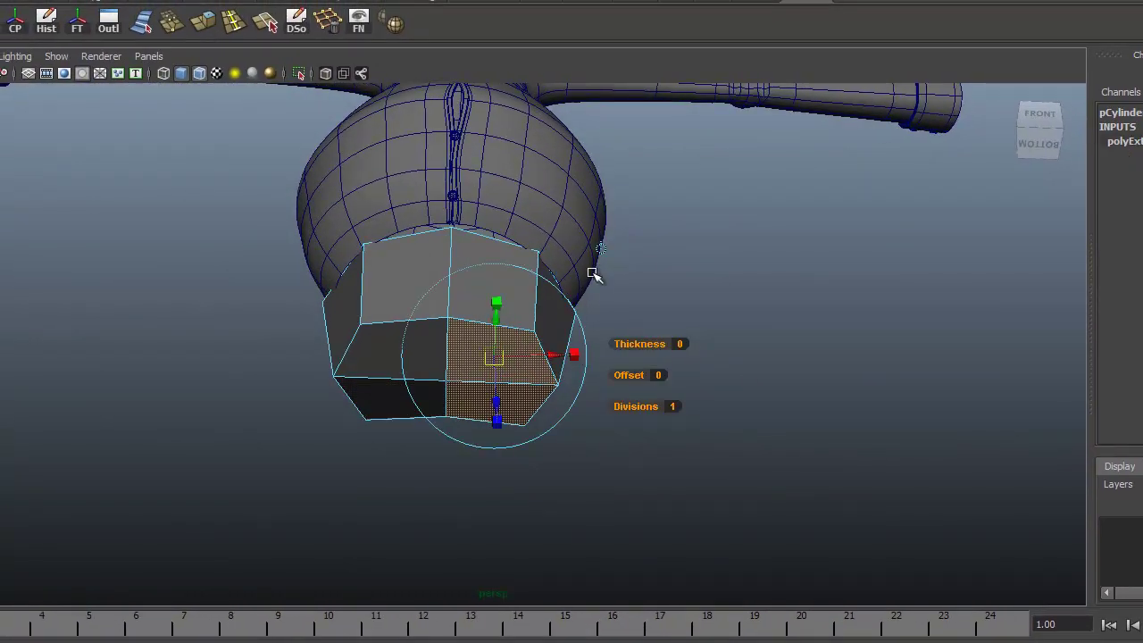
alt+drag(449, 418, 504, 359)
click(497, 280)
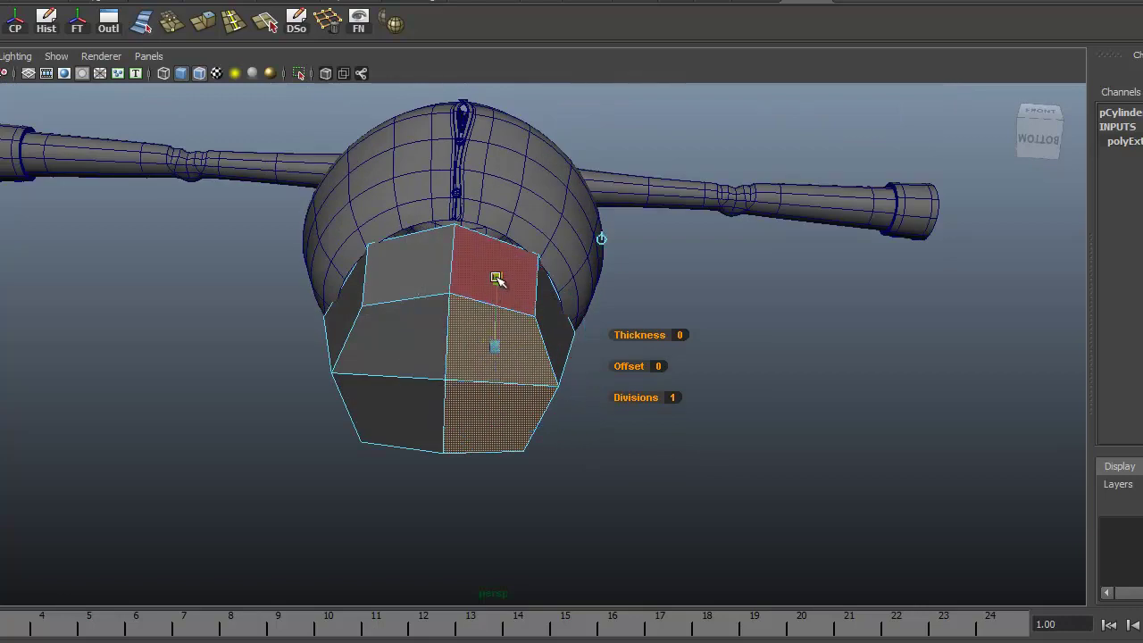
alt+right_drag(394, 426, 445, 299)
drag(498, 350, 485, 345)
drag(564, 355, 579, 353)
alt+drag(507, 384, 515, 485)
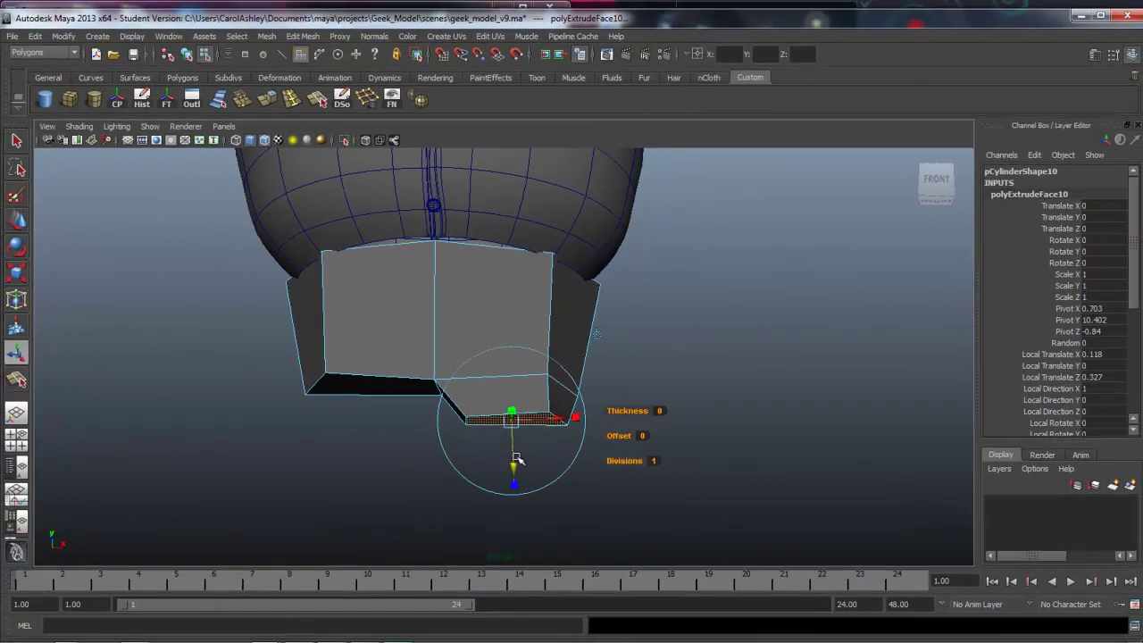
In the front view, shift the extruded faces to local translate X 0.27 and Z 0.208, and scale them down slightly toward the sketched thigh.
key(space)
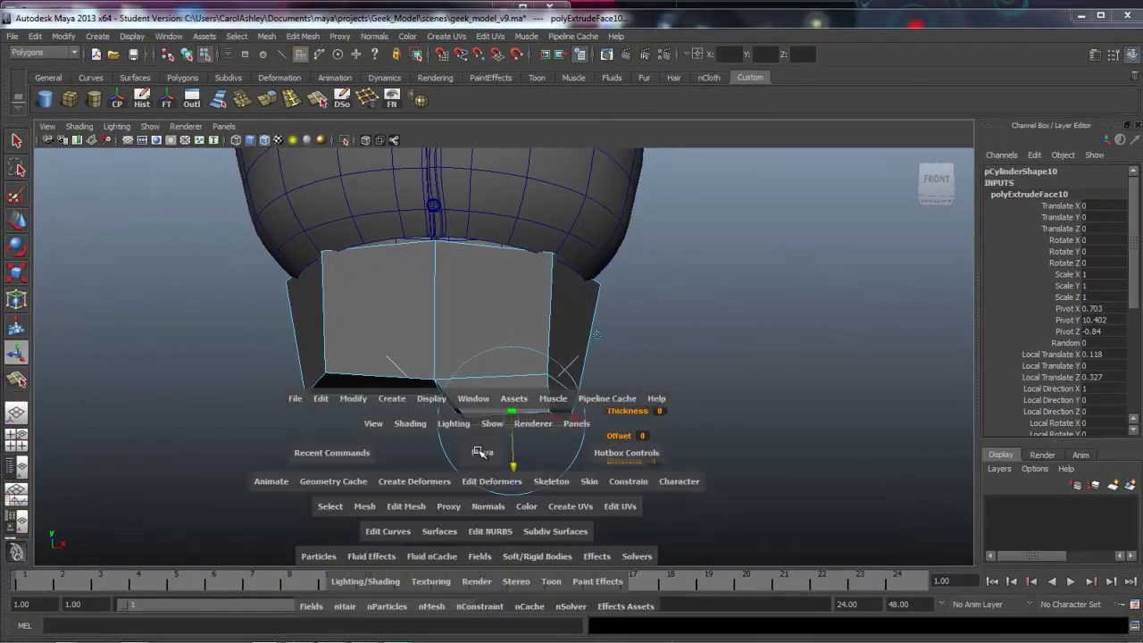
key(space)
mouse_move(410, 416)
alt+middle_down()
mouse_move(420, 438)
mouse_move(417, 425)
alt+middle_up()
drag(541, 367, 558, 368)
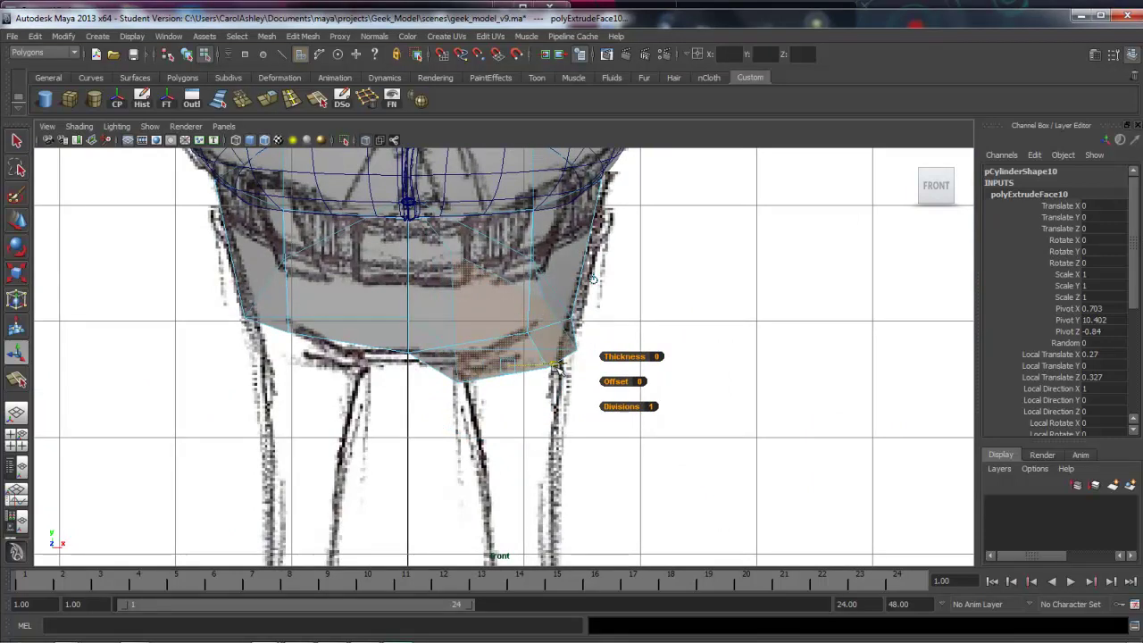
drag(510, 403, 511, 401)
key(r)
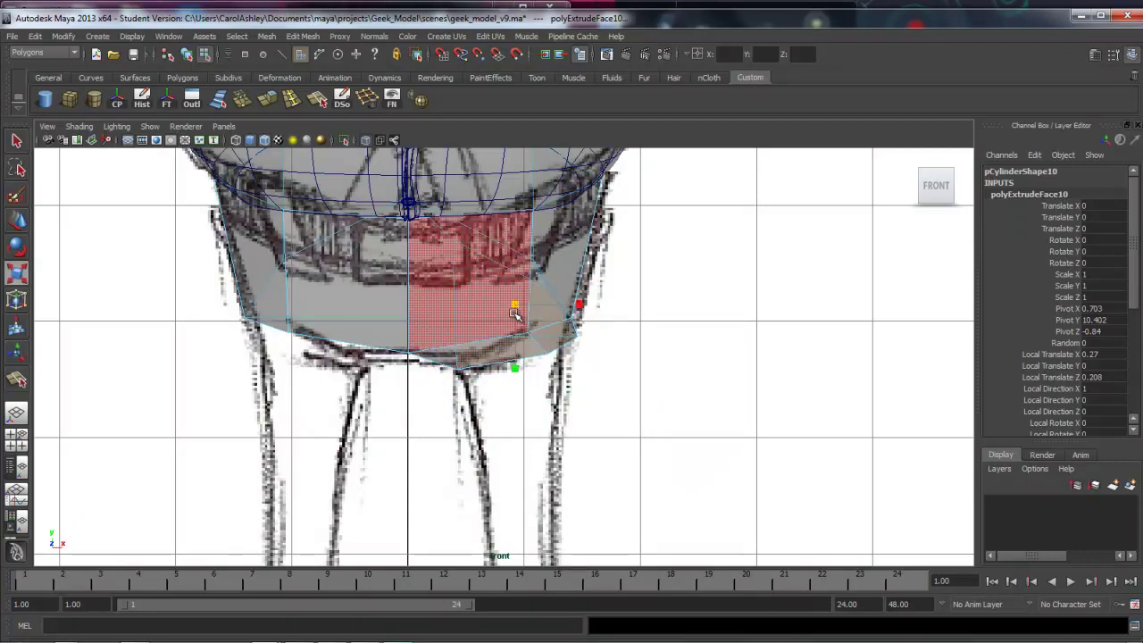
drag(517, 305, 504, 309)
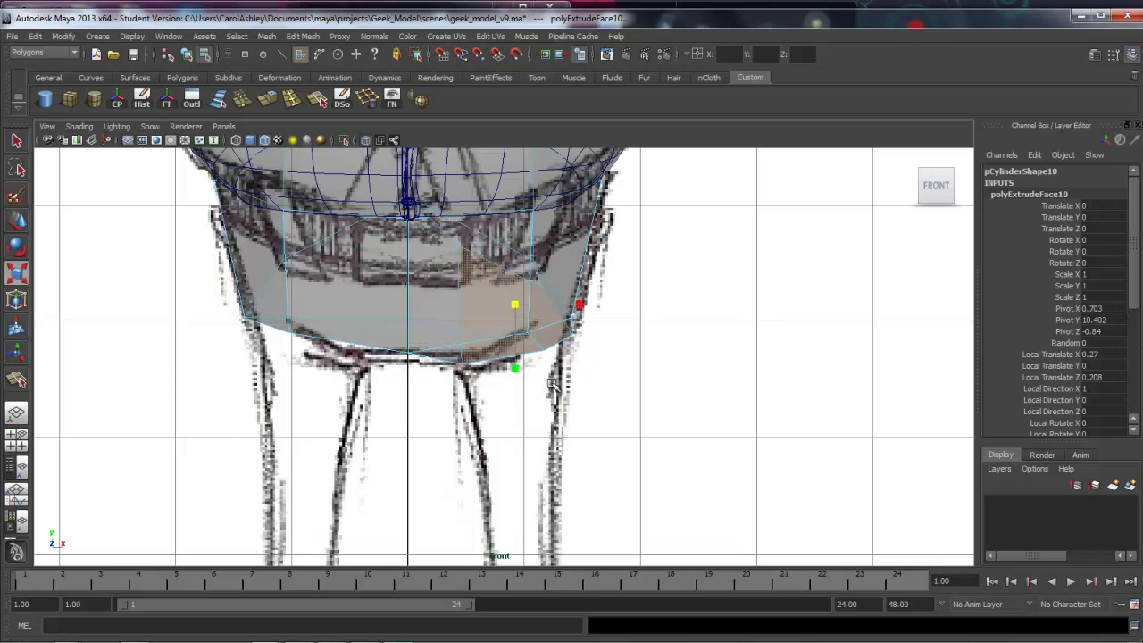
Move the leg section's lower front diagonal vertex inward and its lower outer side vertex onto the outer leg outline in the front view.
right_drag(542, 350, 486, 351)
alt+right_drag(481, 396, 884, 393)
click(589, 357)
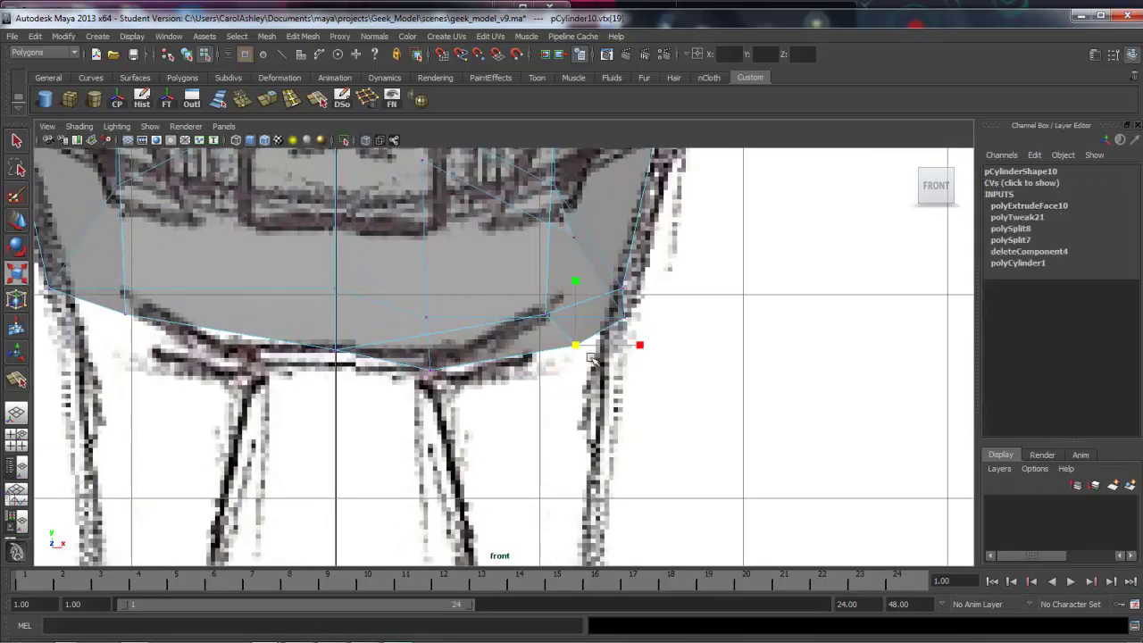
key(w)
drag(576, 345, 546, 349)
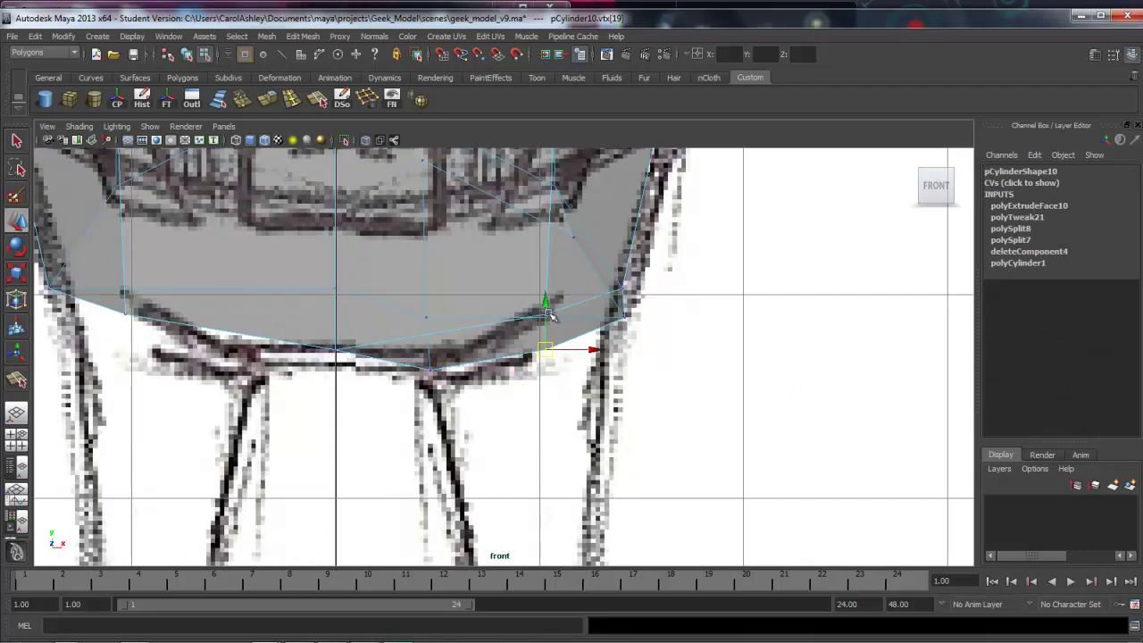
mouse_move(545, 351)
mouse_down()
mouse_move(584, 341)
mouse_move(545, 351)
mouse_up()
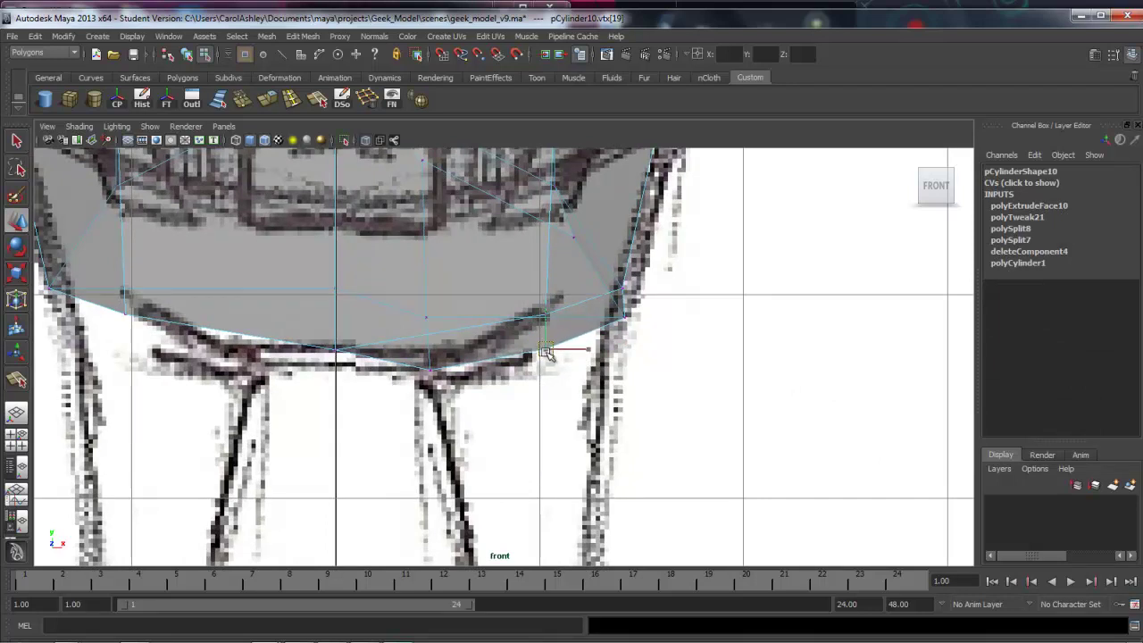
click(622, 316)
drag(622, 318, 619, 327)
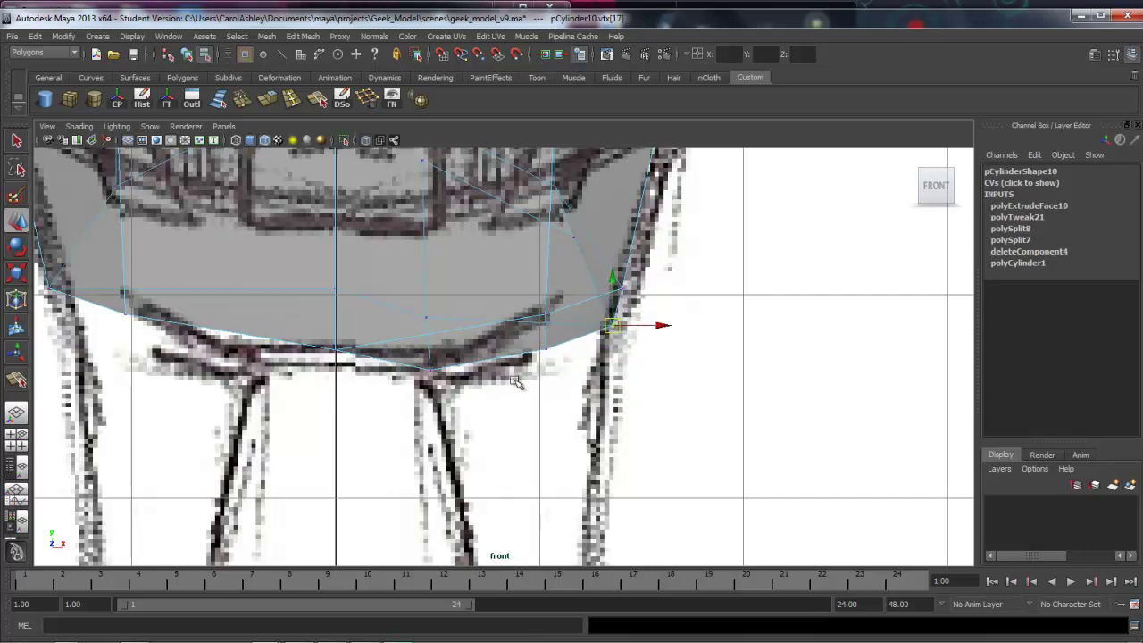
Raise the leg section's lower outer side vertex slightly to straighten its bottom edge in the perspective view.
key(space)
key(space)
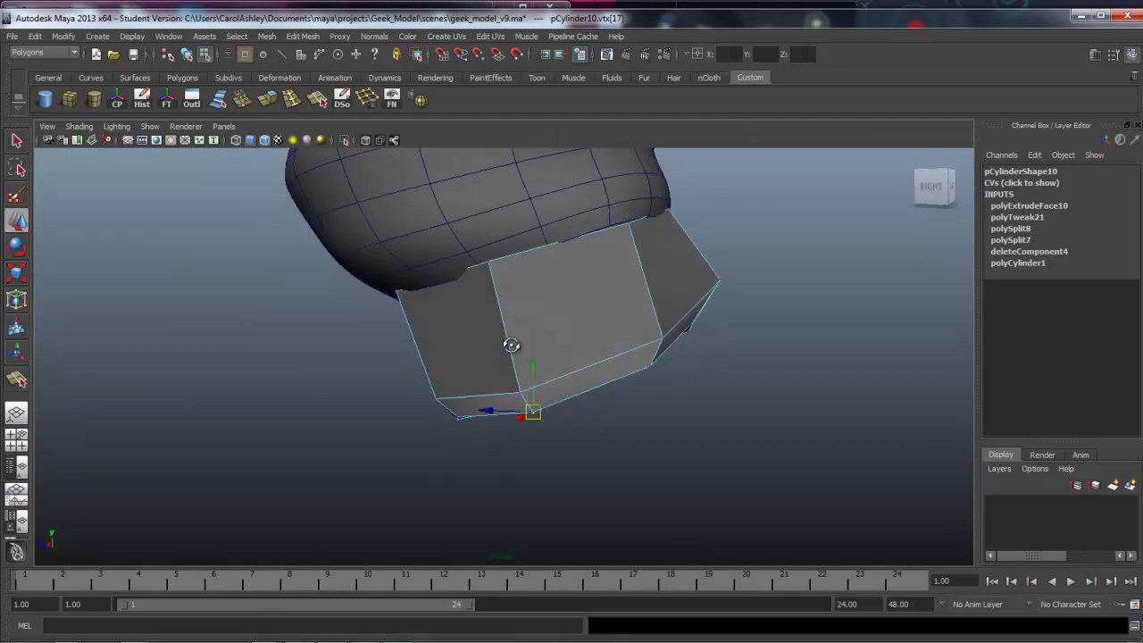
alt+drag(510, 344, 541, 327)
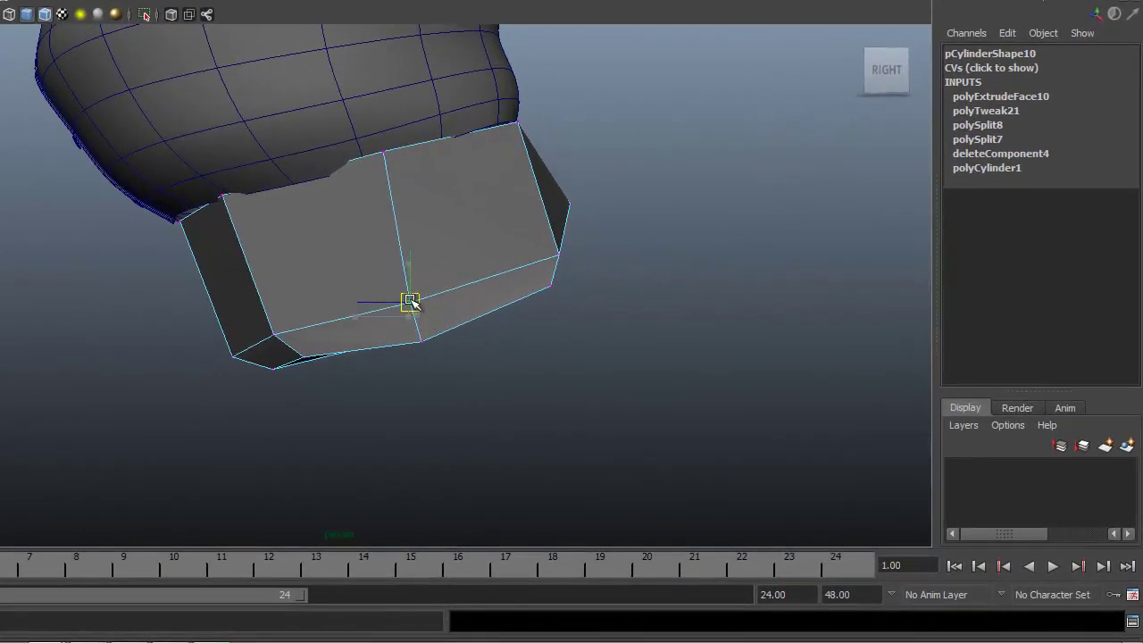
drag(410, 301, 410, 301)
click(421, 342)
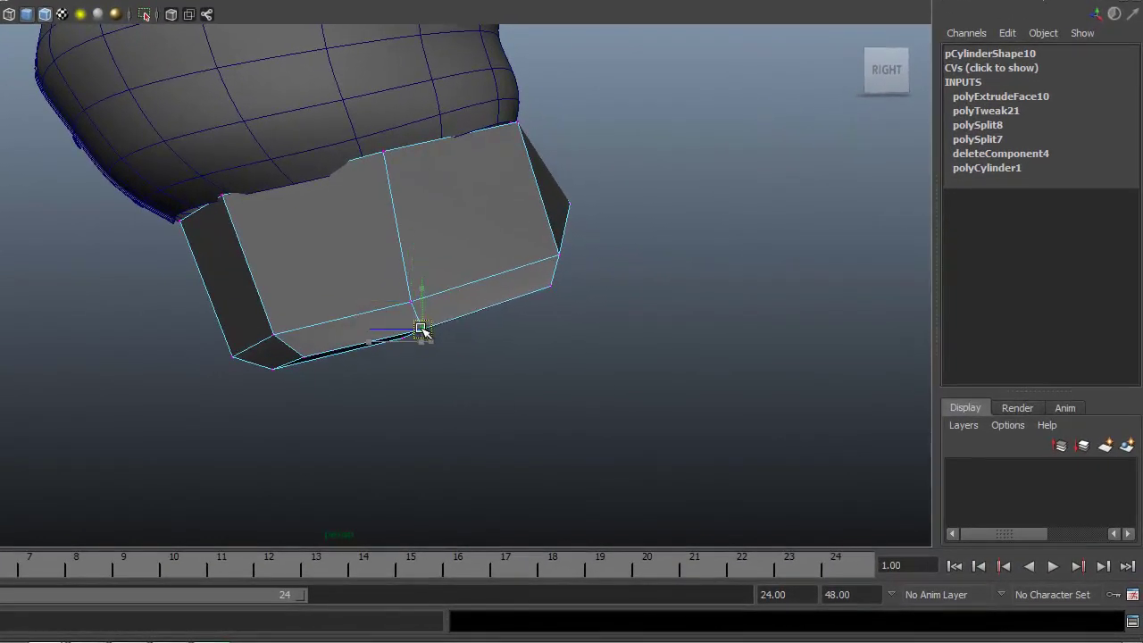
Move the middle vertex on the inner edge of the leg faces sideways, close to the centre line of the hips.
alt+drag(422, 339, 431, 311)
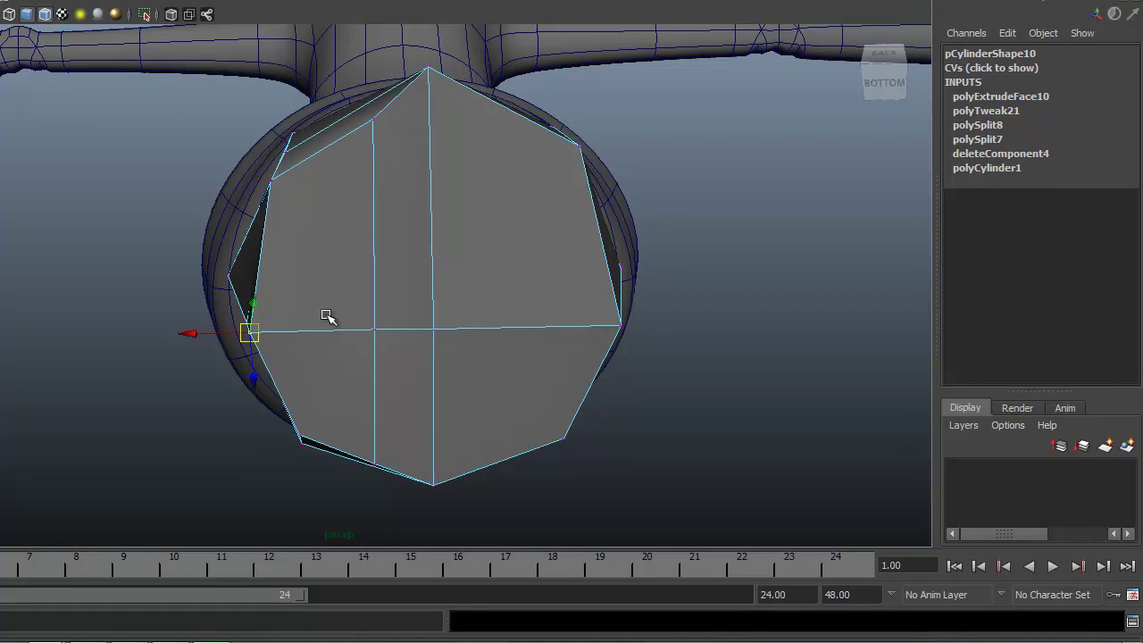
click(376, 331)
drag(319, 333, 356, 332)
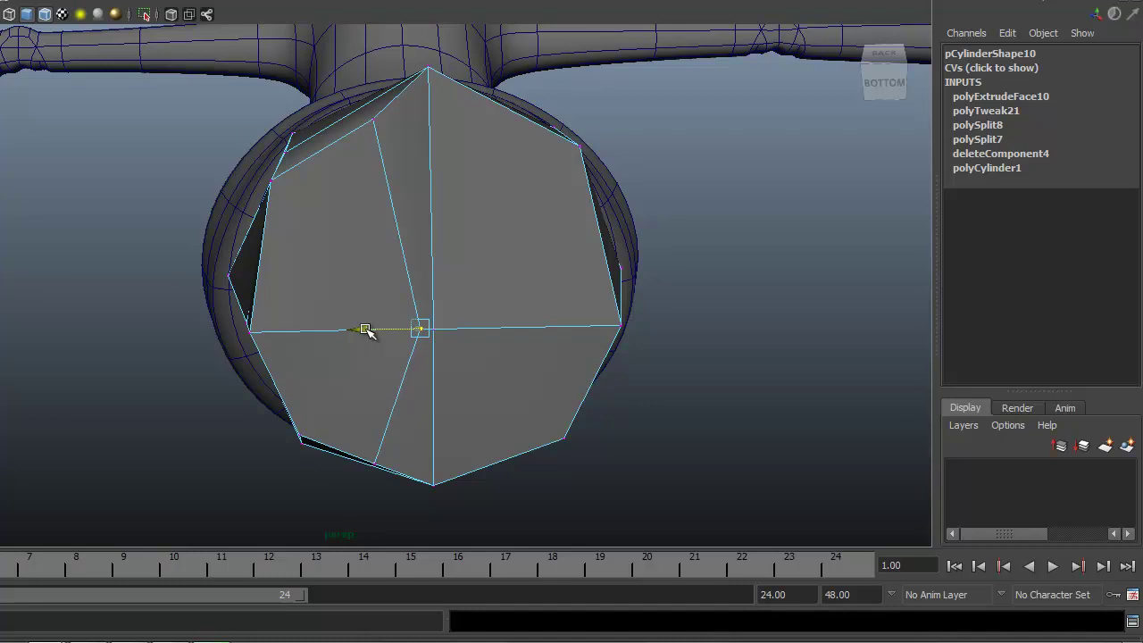
alt+drag(365, 330, 513, 268)
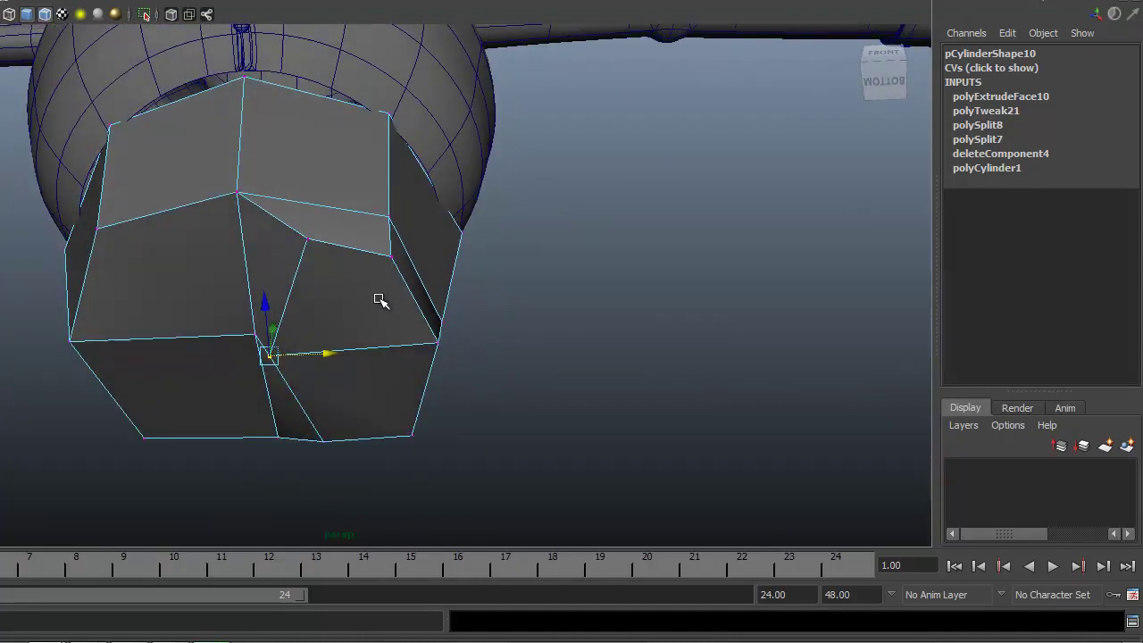
Extrude the two leg faces again and pull them straight down in world space to translate Y -1.17.
right_drag(380, 300, 378, 338)
click(377, 324)
shift+click(377, 383)
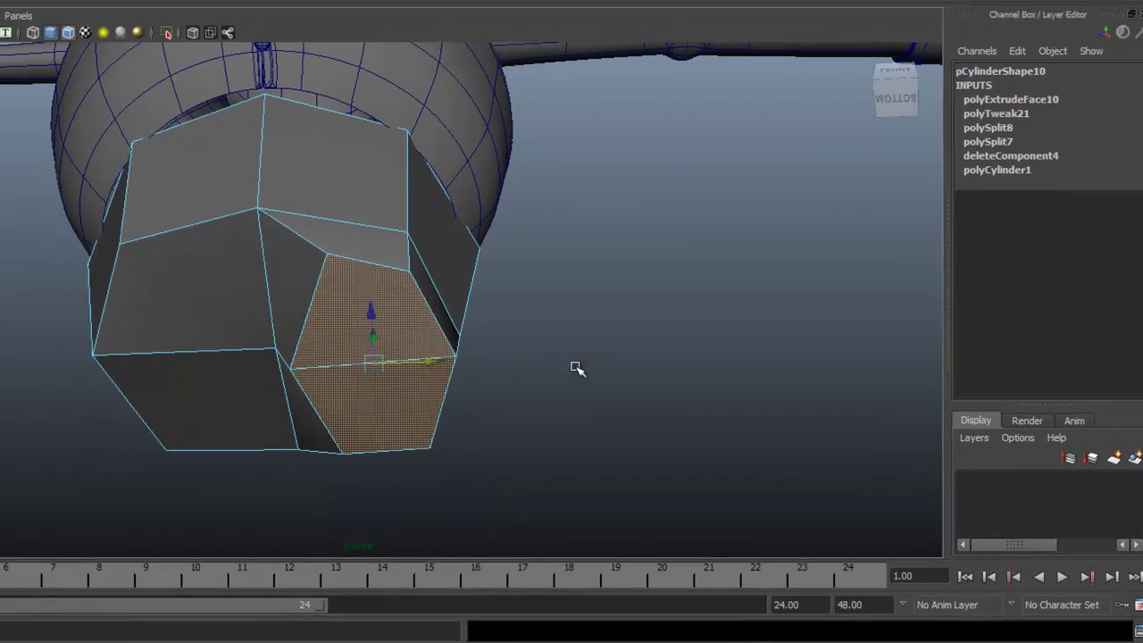
click(156, 47)
alt+right_drag(713, 284, 434, 286)
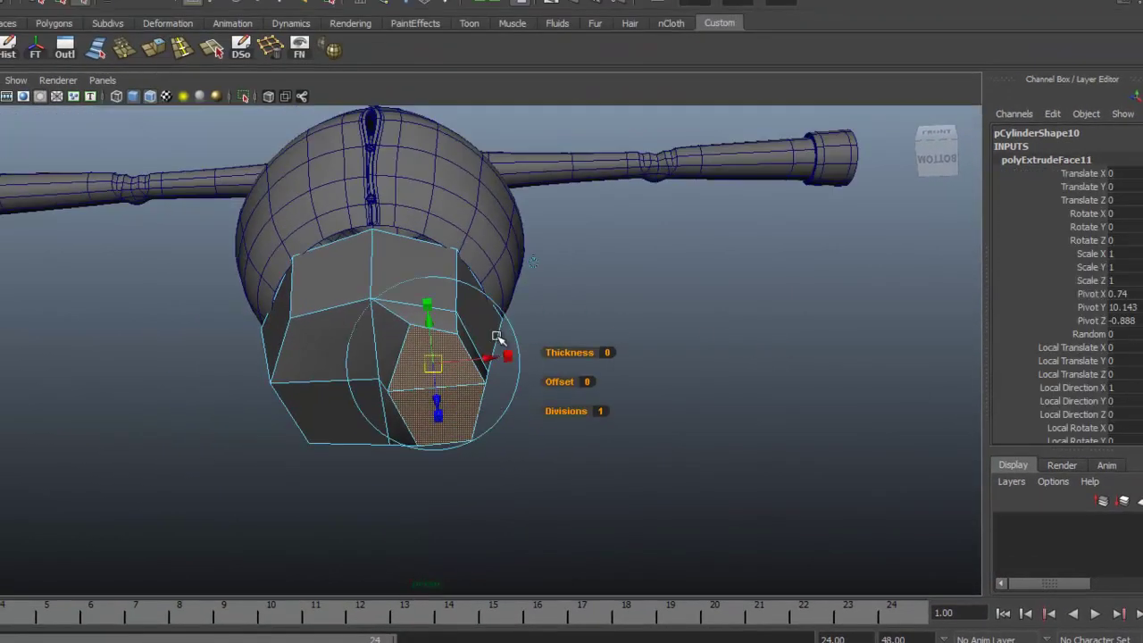
key(space)
key(space)
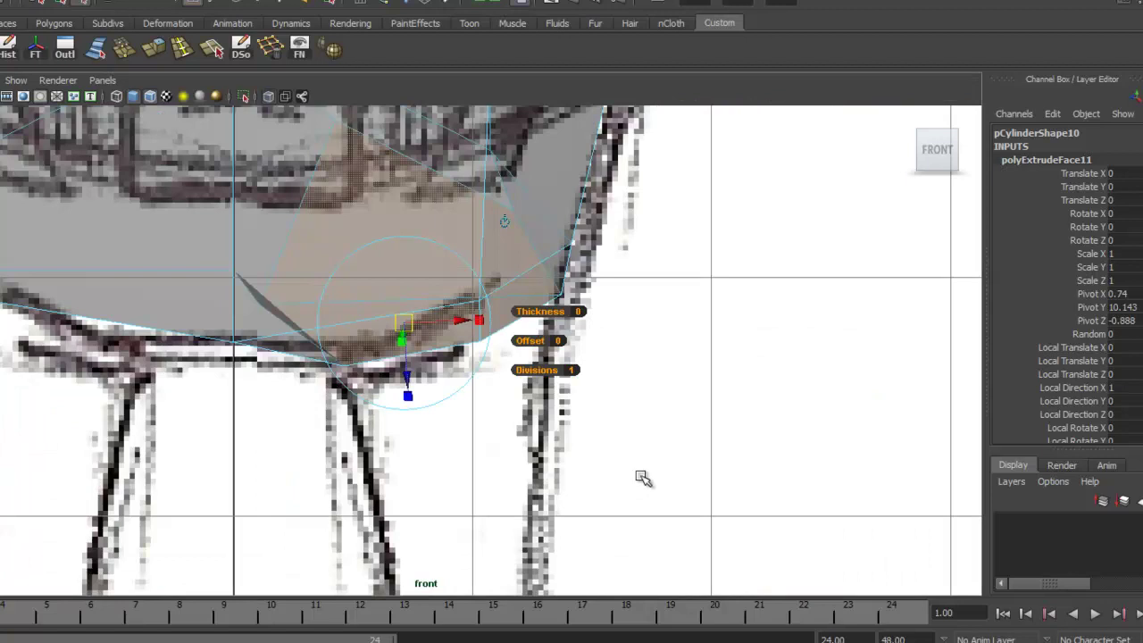
scroll(643, 477, down, 4)
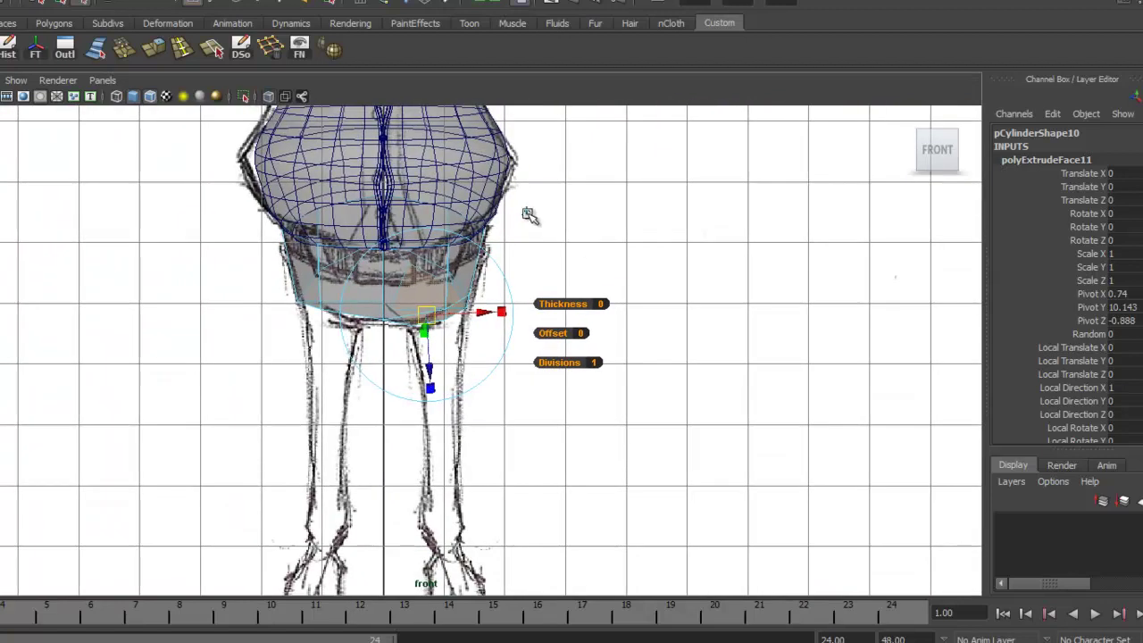
click(527, 213)
drag(433, 238, 436, 271)
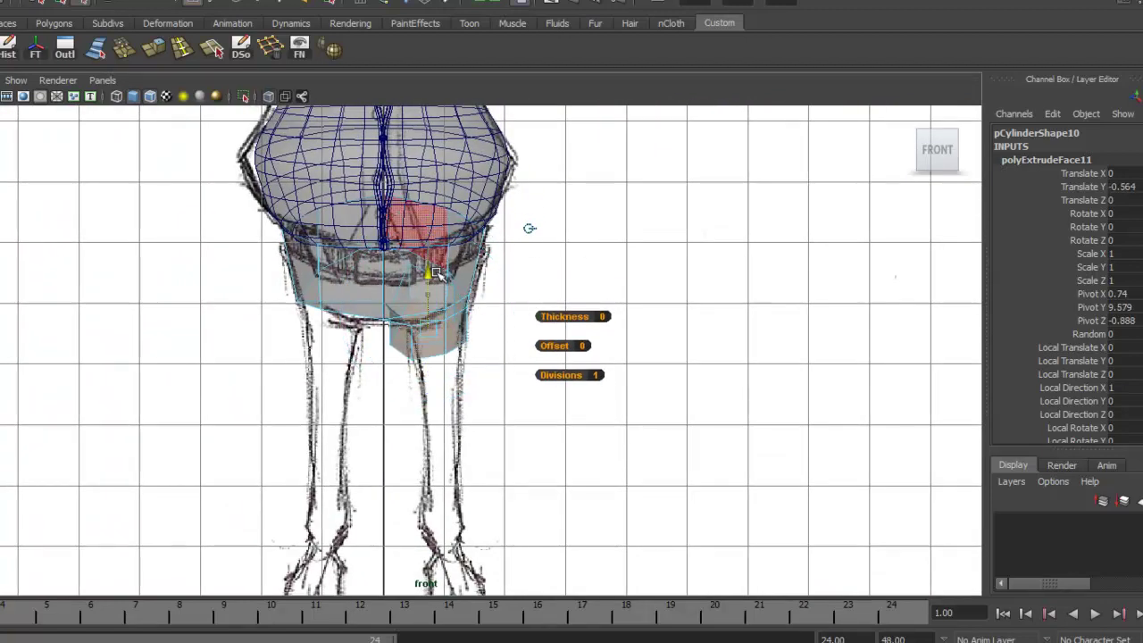
middle_drag(530, 228, 530, 264)
Scale the extruded leg faces to 0.483 and shift them to translate X 0.165 within the front leg outline, and switch to the side view.
click(504, 365)
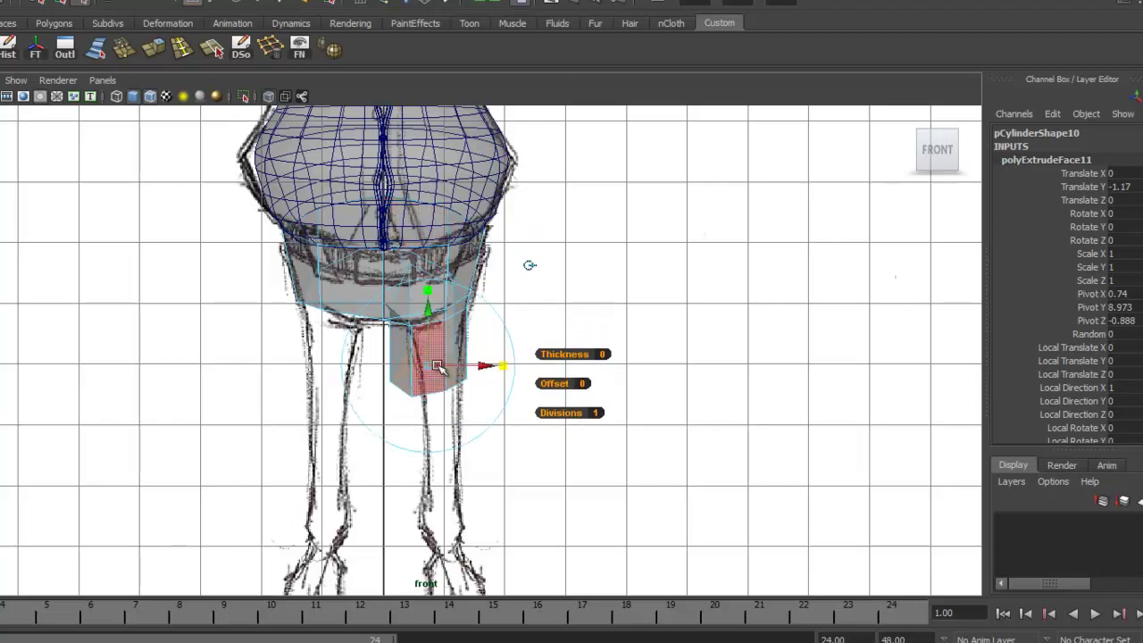
drag(429, 366, 491, 365)
alt+right_drag(490, 401, 879, 407)
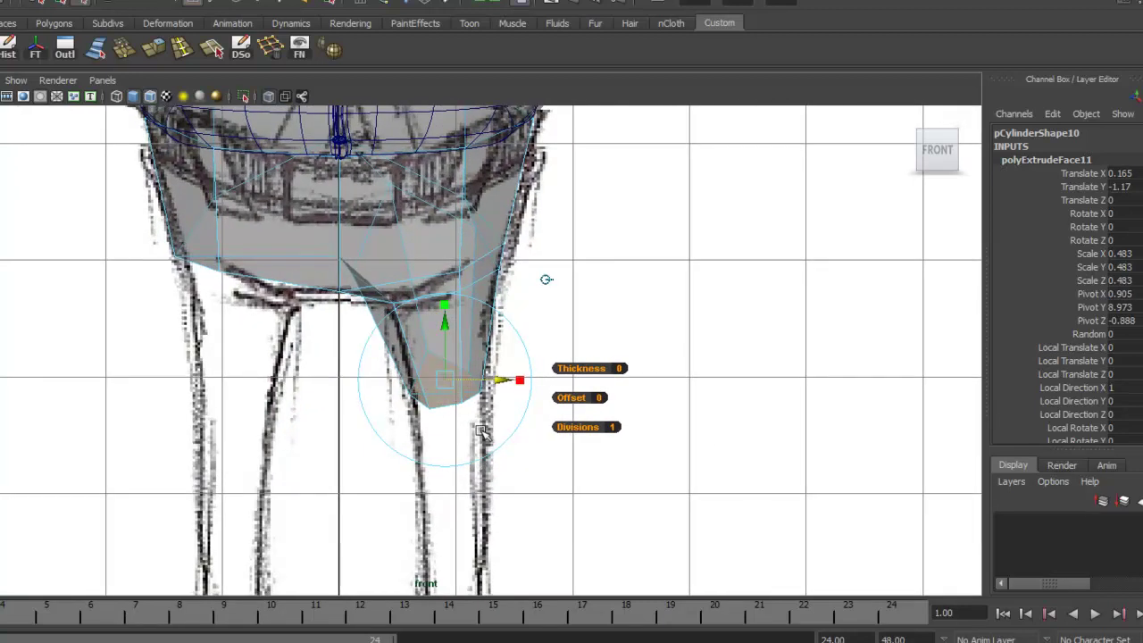
key(space)
key(space)
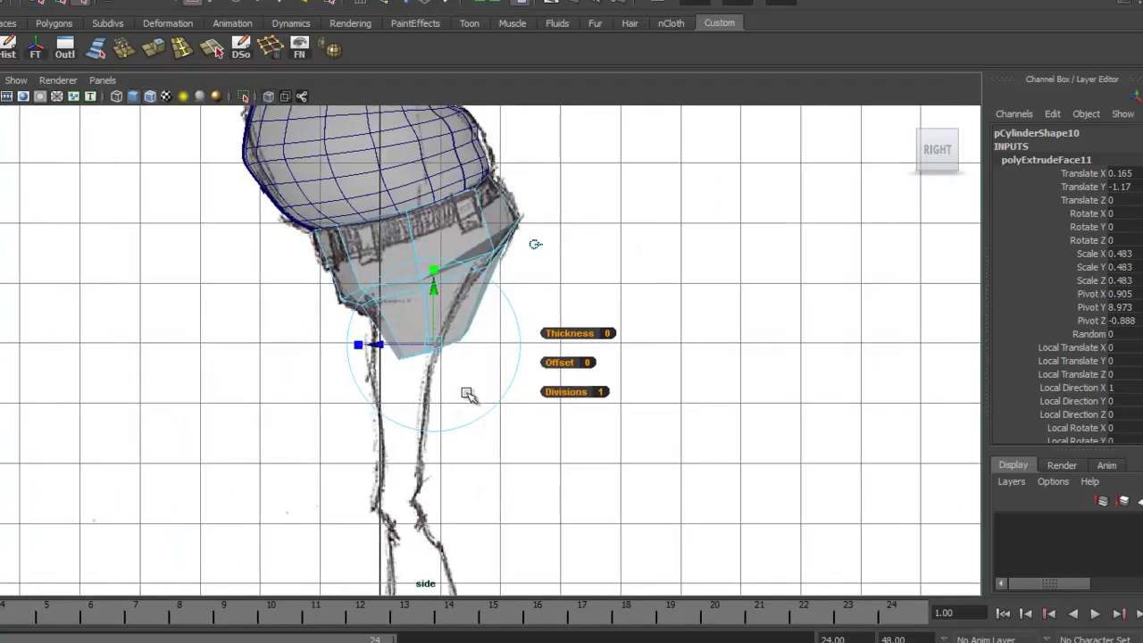
Flatten the extruded leg faces to Scale Y 0.111 and shift them to translate Z 0.398 within the side leg outline.
alt+middle_drag(467, 394, 471, 428)
drag(384, 378, 364, 376)
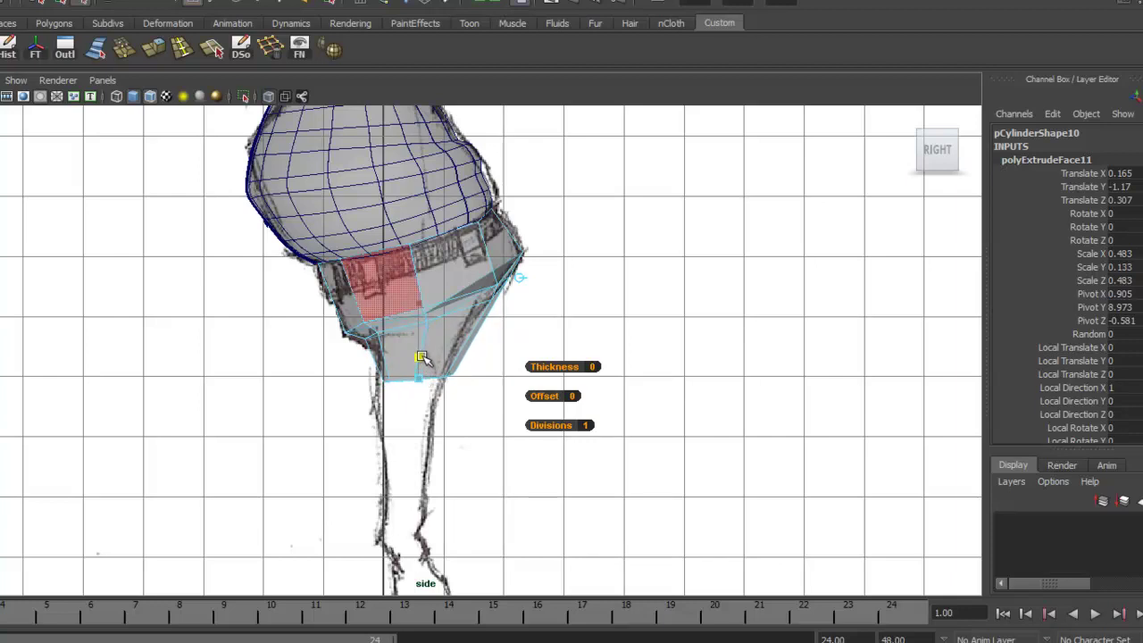
scroll(421, 361, up, 5)
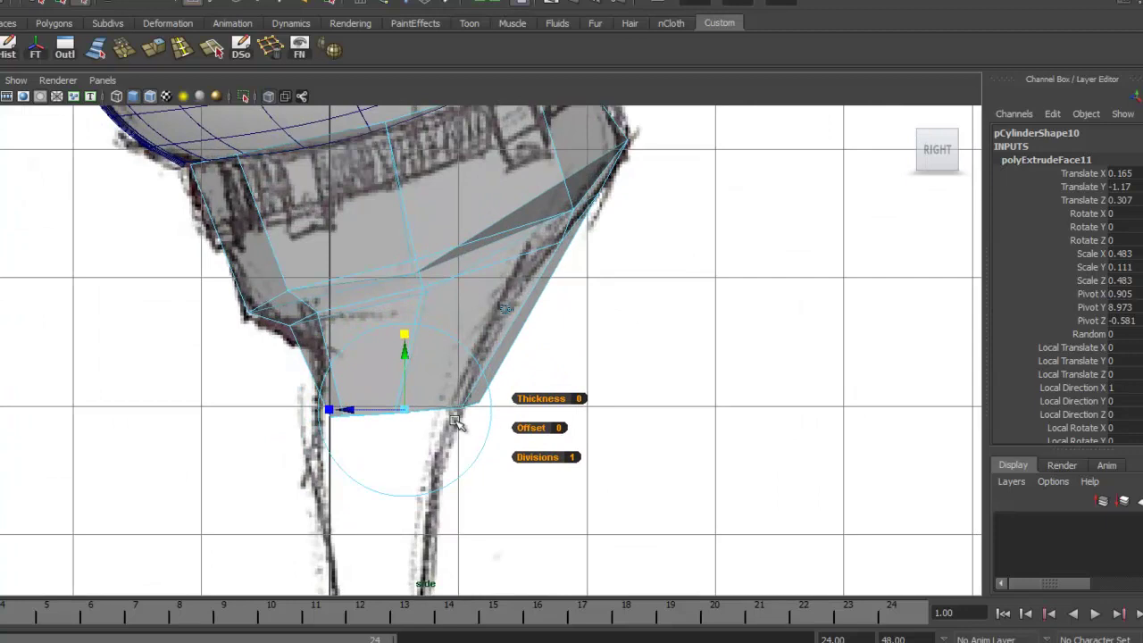
alt+middle_drag(385, 441, 391, 407)
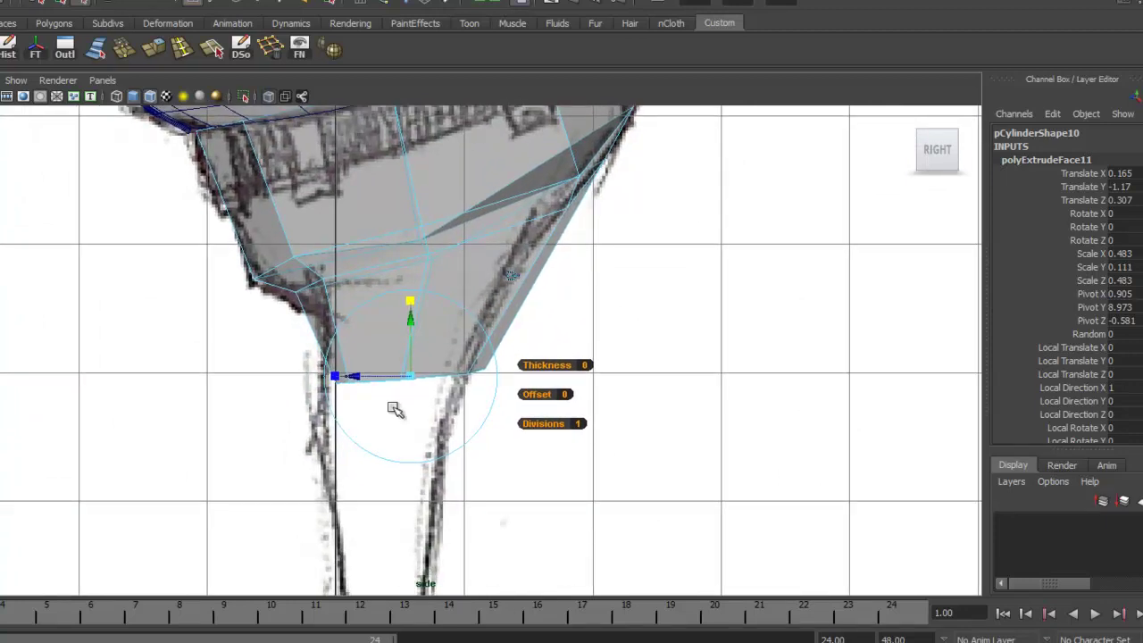
drag(353, 376, 342, 381)
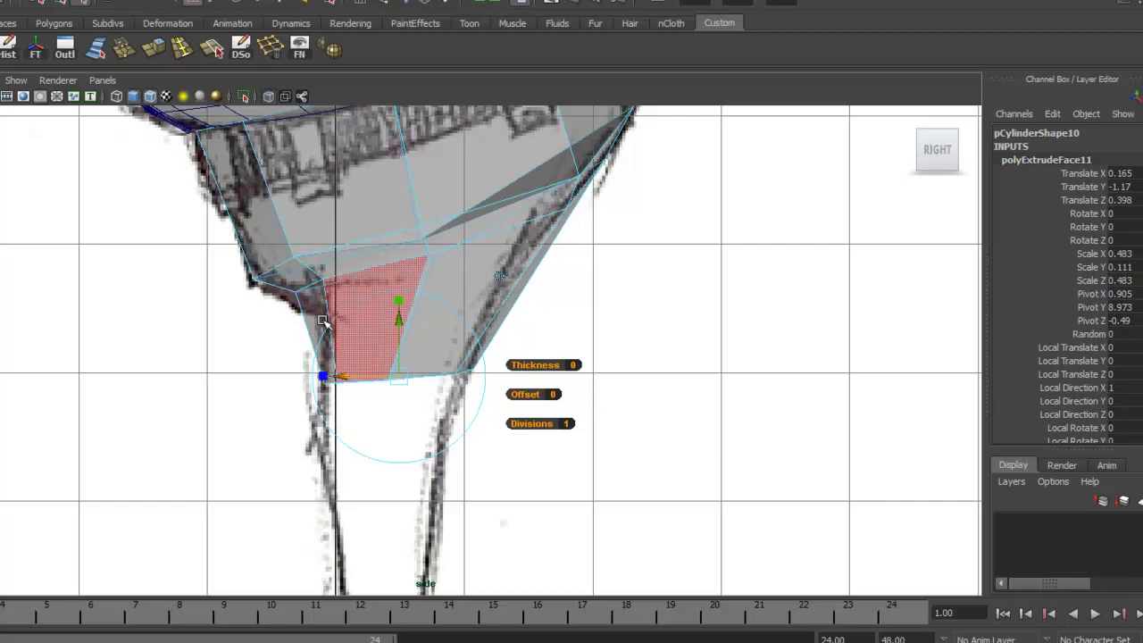
mouse_move(406, 345)
alt+middle_down()
mouse_move(408, 363)
mouse_move(409, 350)
alt+middle_up()
mouse_move(494, 279)
alt+middle_down()
mouse_move(498, 301)
mouse_move(498, 278)
alt+middle_up()
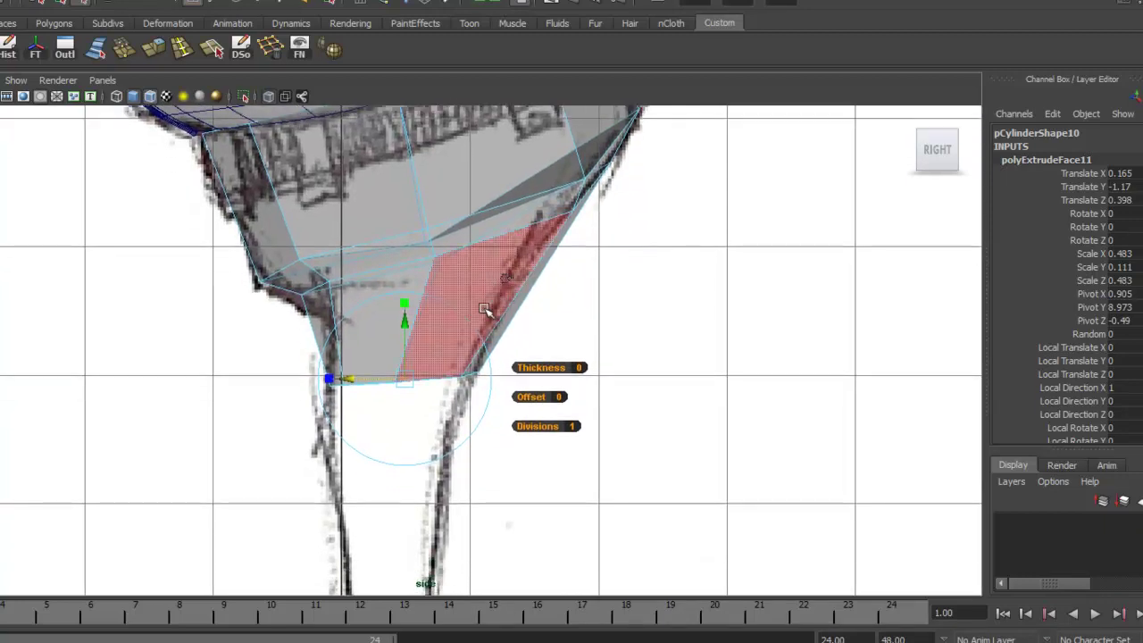
alt+right_drag(712, 416, 525, 418)
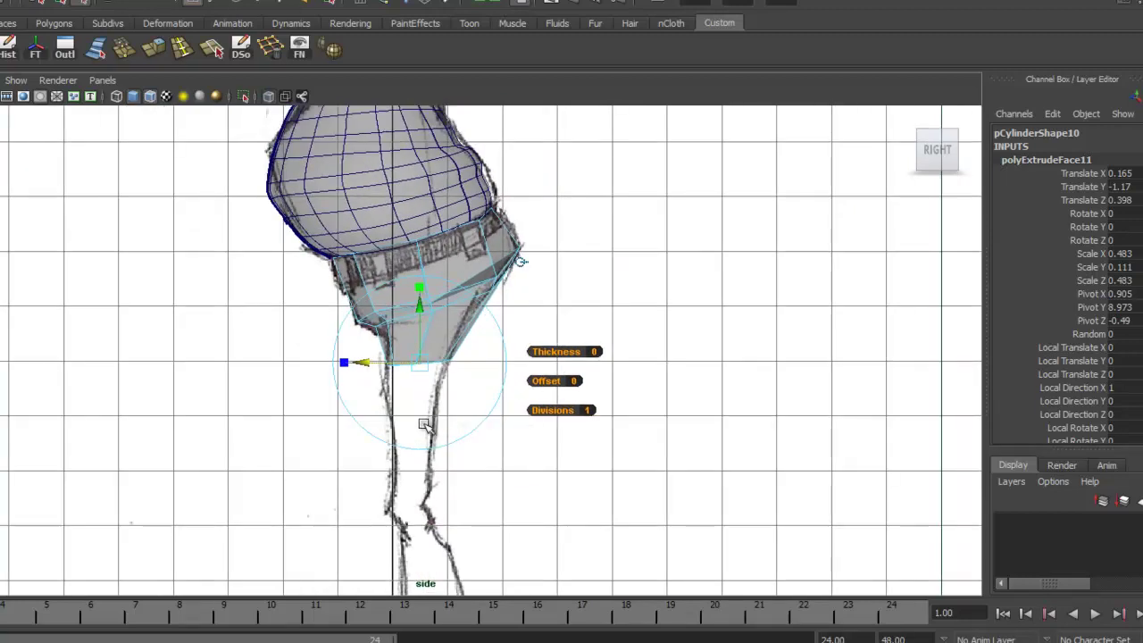
Shift the extruded leg faces sideways to translate X 0.208 to centre them on the leg in the front view.
key(space)
alt+middle_drag(356, 451, 372, 427)
scroll(372, 425, up, 1)
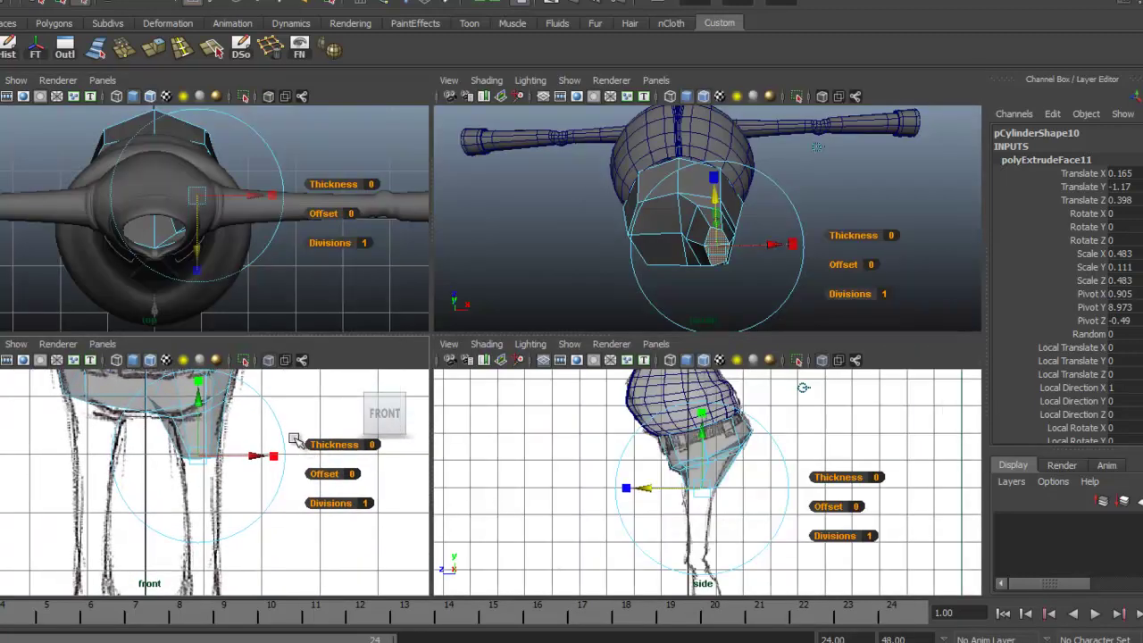
drag(259, 458, 263, 458)
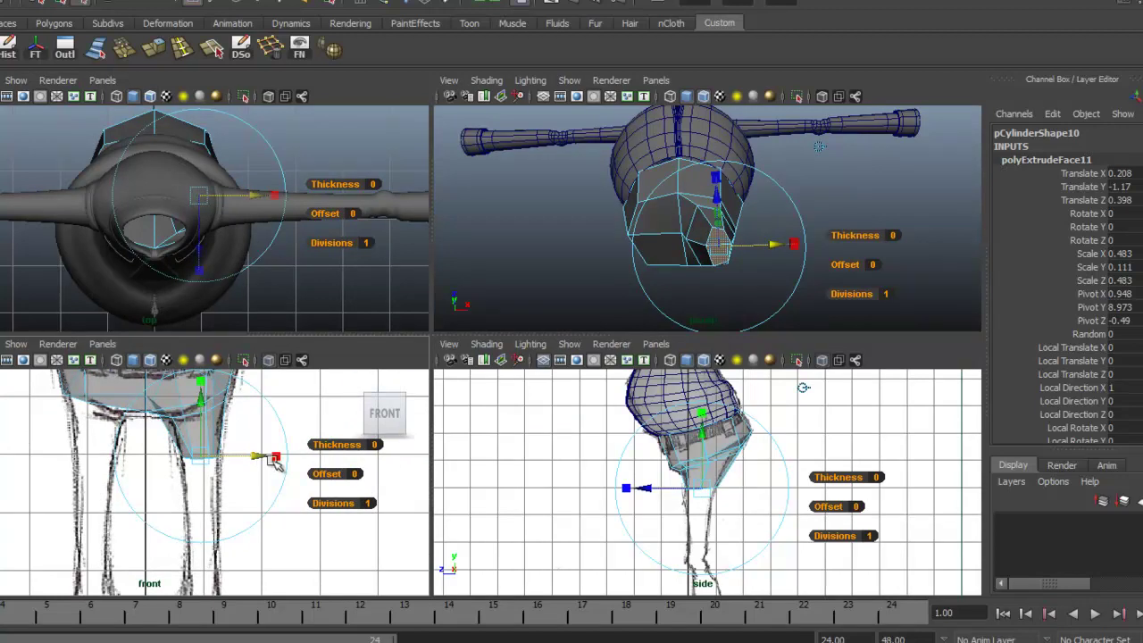
Extrude the two leg faces again and pull them straight down in world space to translate Y -2.252, just above the knee.
click(155, 47)
alt+middle_drag(798, 548, 766, 555)
key(space)
alt+middle_drag(628, 404, 645, 434)
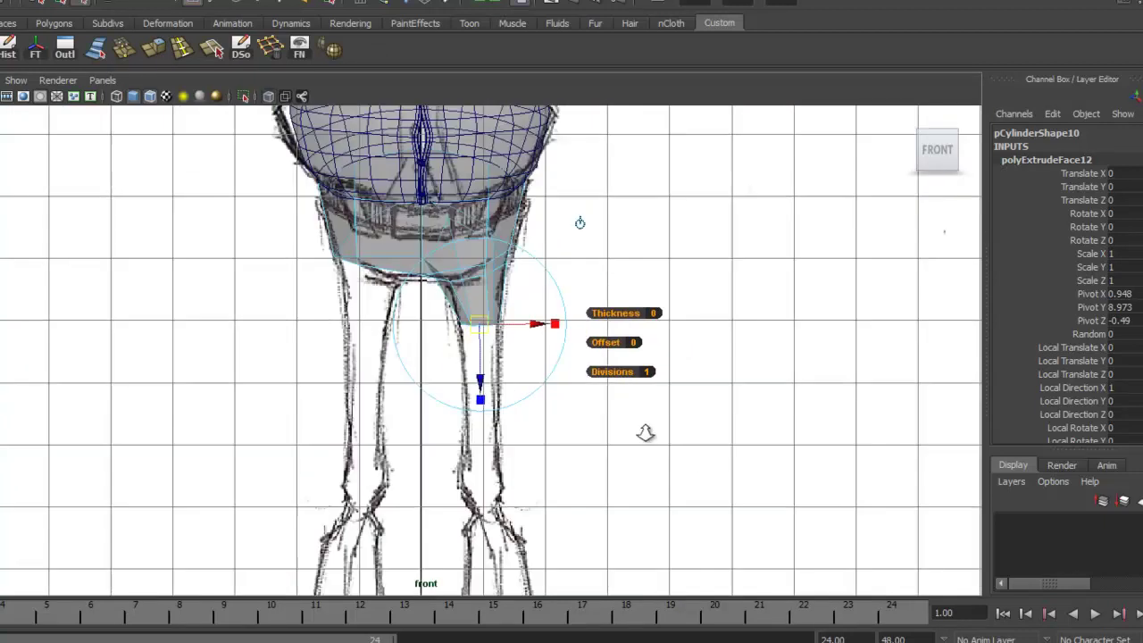
alt+right_drag(646, 434, 599, 468)
click(570, 266)
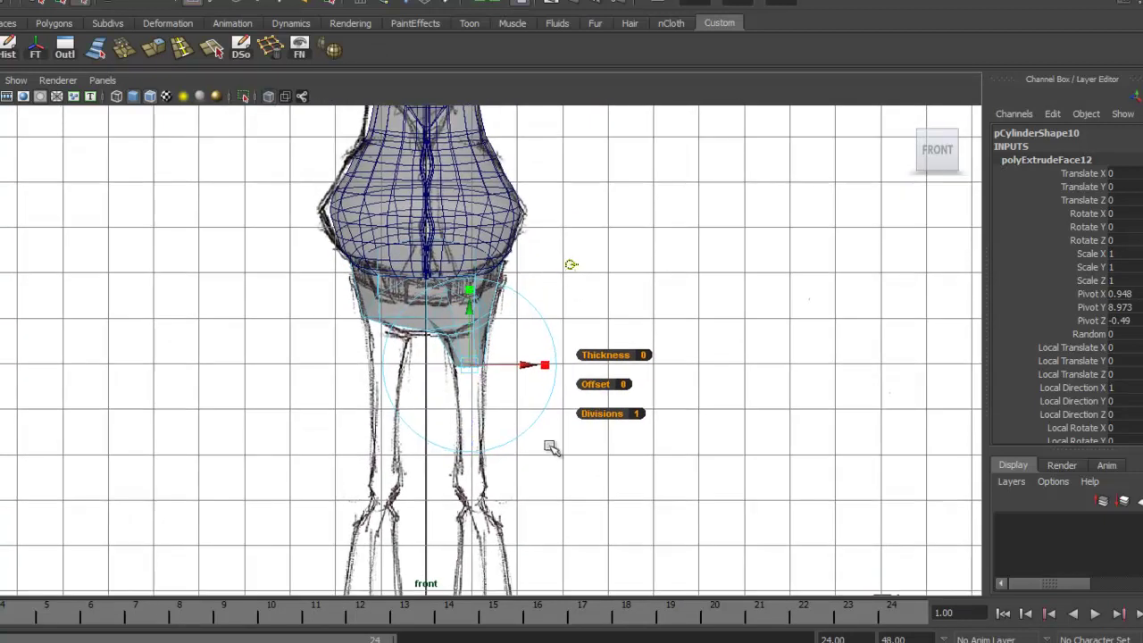
alt+middle_drag(538, 479, 551, 438)
alt+right_drag(551, 438, 588, 449)
drag(487, 270, 474, 383)
Scale the faces above the knee to 0.817 with Scale Y 0.785 and shift them to translate X 0.011 in the front view.
alt+right_drag(589, 379, 705, 411)
alt+middle_drag(706, 411, 627, 304)
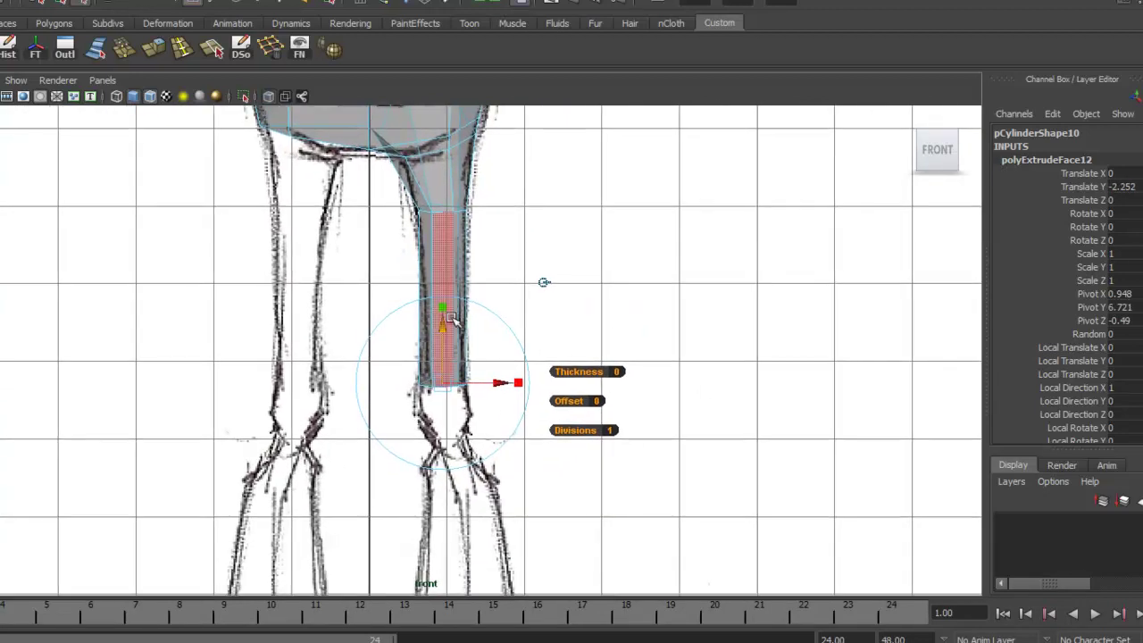
drag(448, 338, 432, 382)
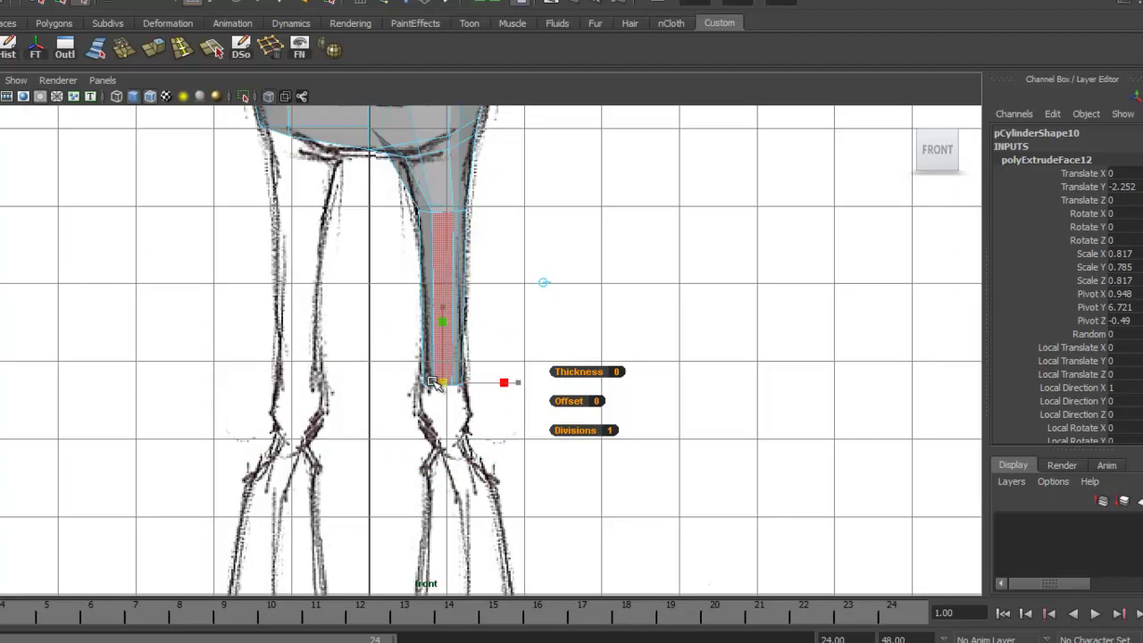
drag(504, 384, 505, 384)
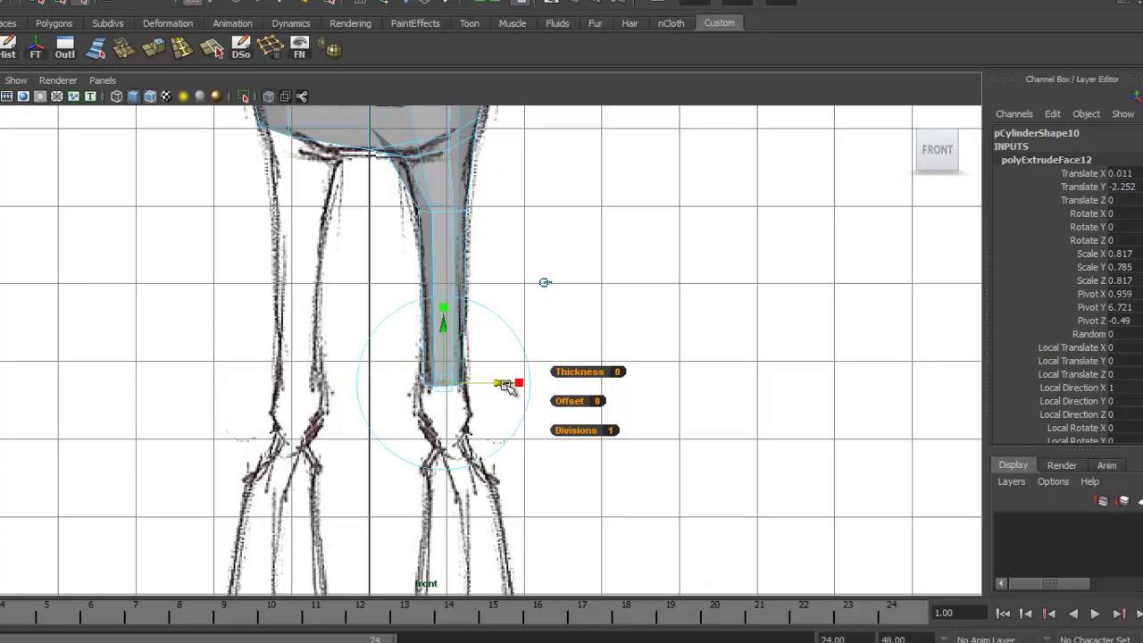
In the side view, narrow the faces above the knee to Scale Z 0.513 and move them to translate Z 0.137.
key(space)
key(space)
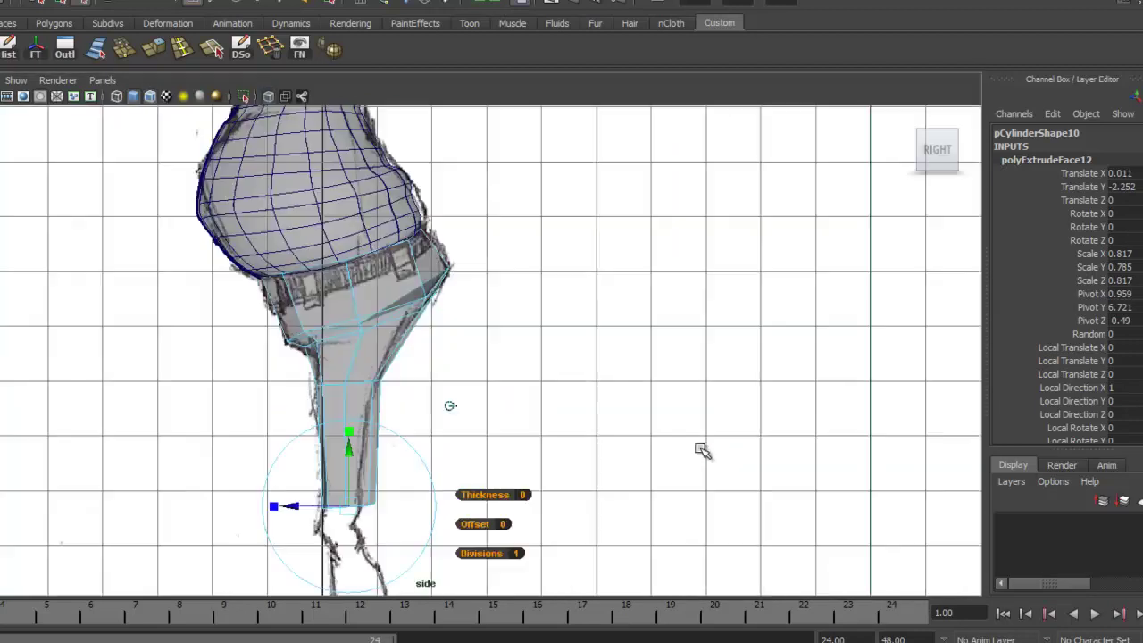
alt+middle_drag(679, 376, 694, 368)
alt+right_drag(695, 368, 819, 352)
alt+middle_drag(819, 352, 864, 315)
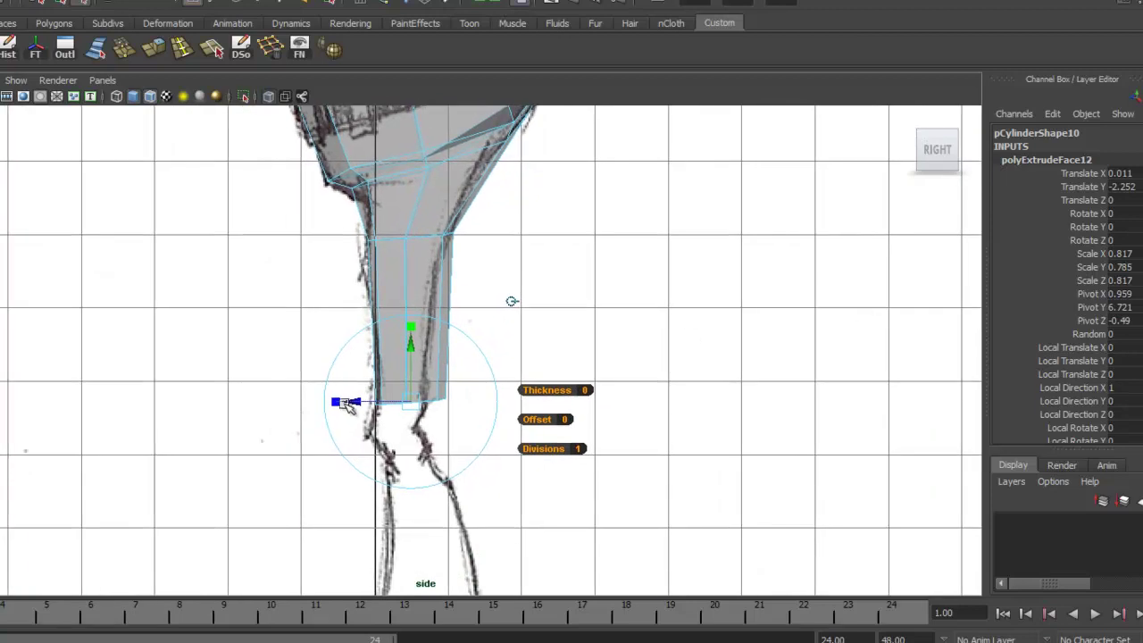
mouse_move(337, 403)
mouse_down()
mouse_move(382, 407)
mouse_move(343, 403)
mouse_up()
alt+right_drag(483, 420, 670, 412)
alt+middle_drag(670, 412, 726, 304)
alt+middle_drag(430, 373, 432, 389)
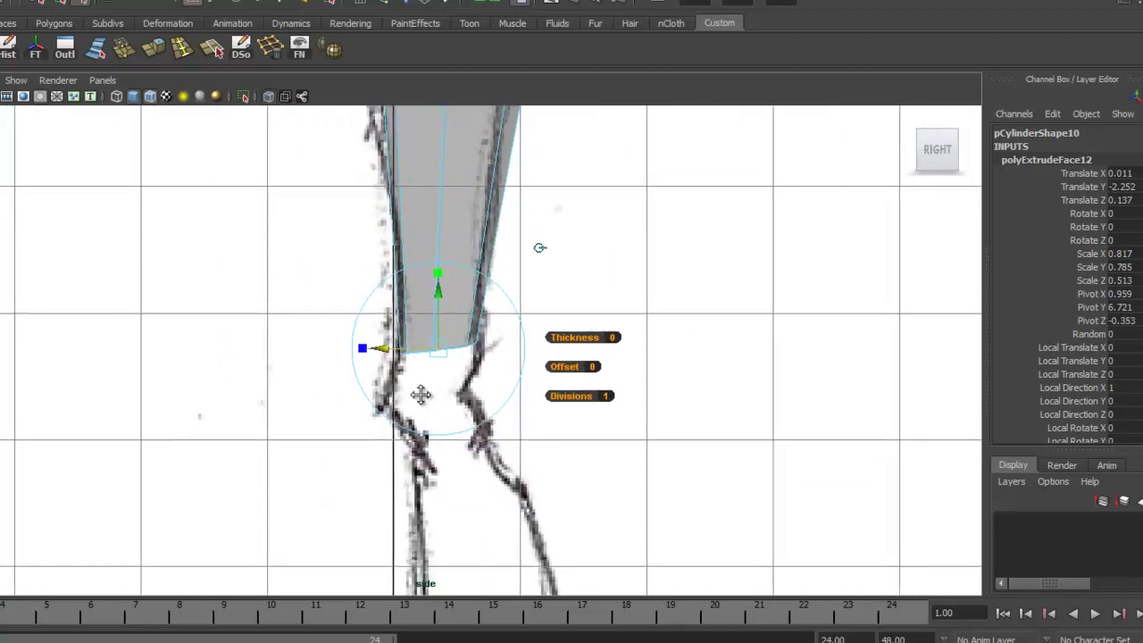
Flatten the faces above the knee to Scale Y 0.019 and raise them slightly to translate Y -2.232.
click(436, 273)
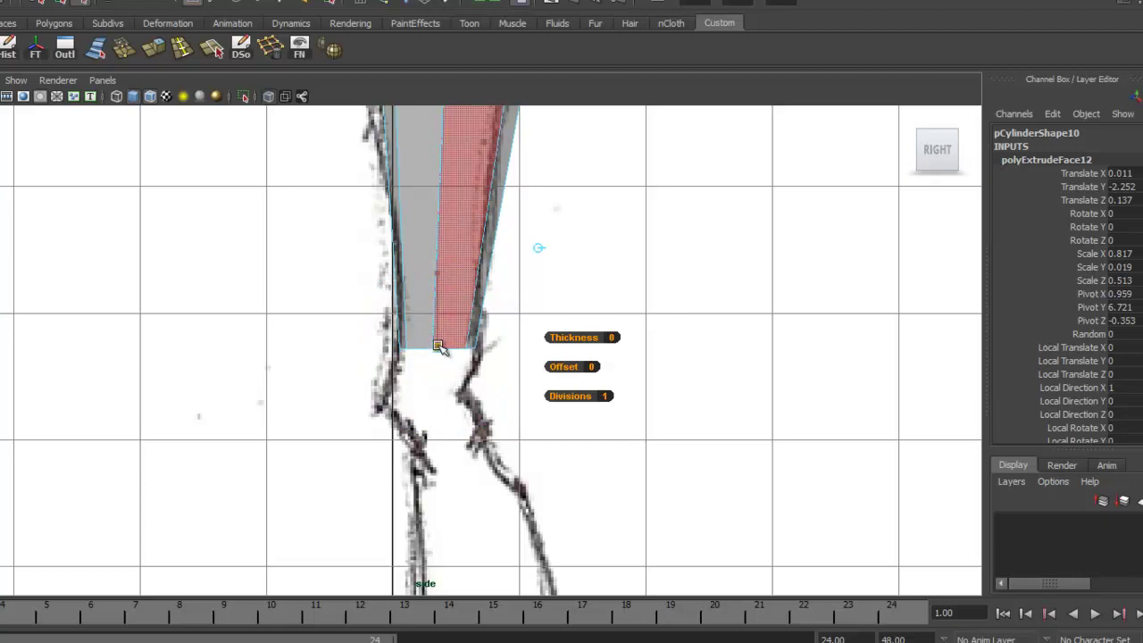
drag(438, 343, 438, 345)
mouse_move(437, 297)
mouse_down()
mouse_move(438, 280)
mouse_move(438, 293)
mouse_up()
alt+middle_drag(546, 289, 564, 237)
alt+right_drag(725, 291, 382, 299)
alt+middle_drag(429, 368, 430, 350)
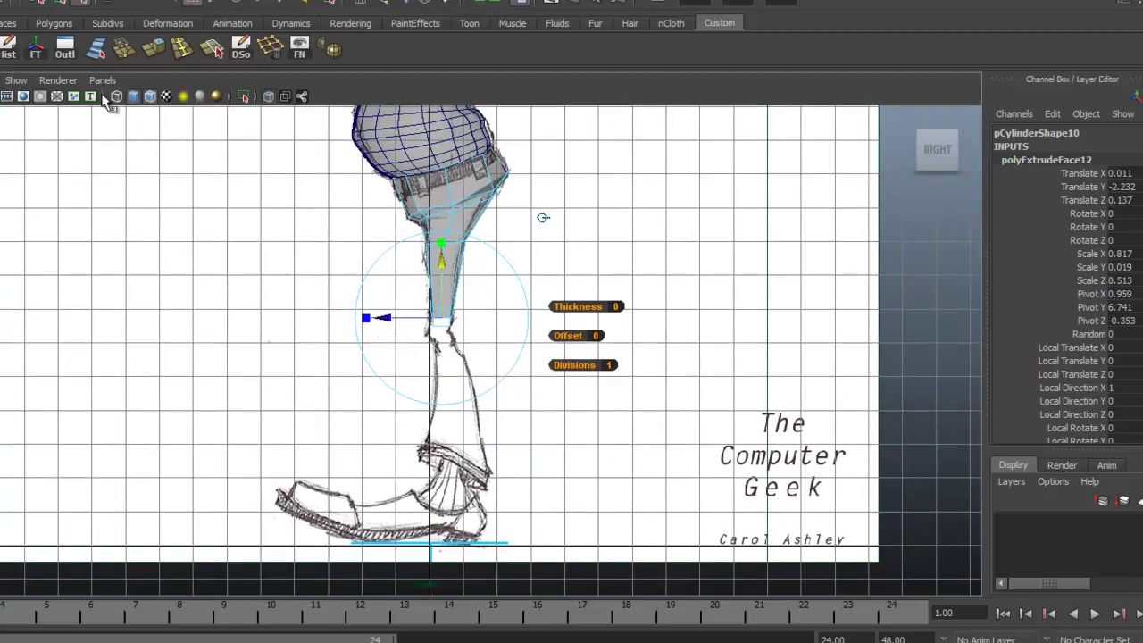
Extrude the leg faces down to the knee in world space, to translate Y -0.862 and Z -0.153 in the side view.
click(156, 50)
alt+right_drag(241, 363, 377, 360)
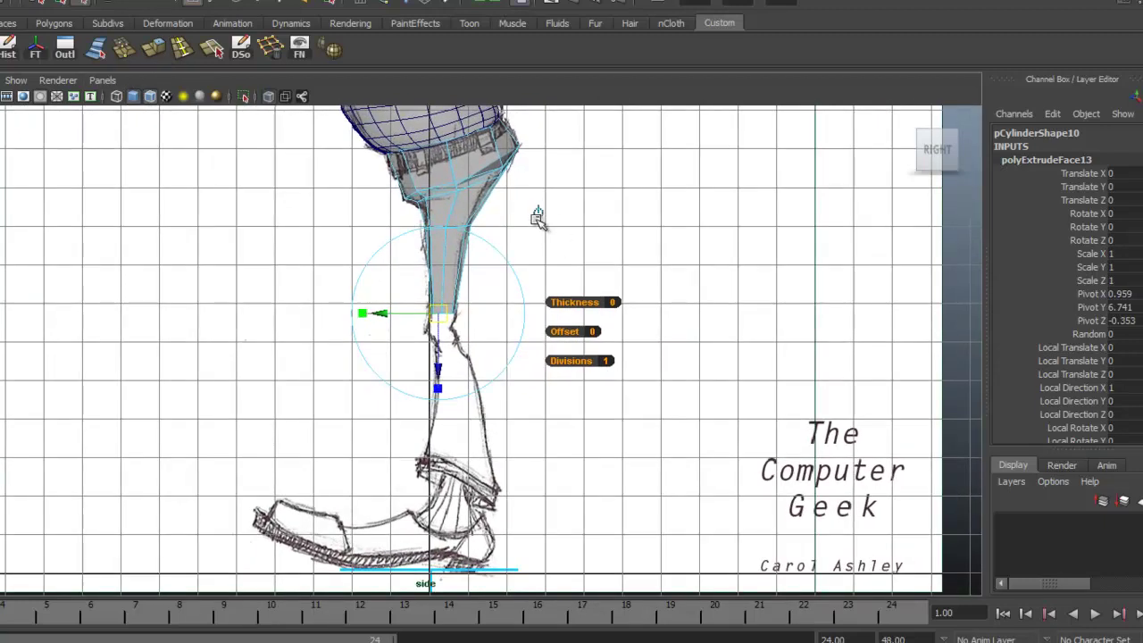
drag(442, 253, 445, 293)
alt+right_drag(373, 365, 423, 364)
drag(390, 344, 400, 346)
drag(460, 288, 461, 286)
Shift the knee faces sideways to translate X 0.087 in the front view and check the leg in perspective.
key(space)
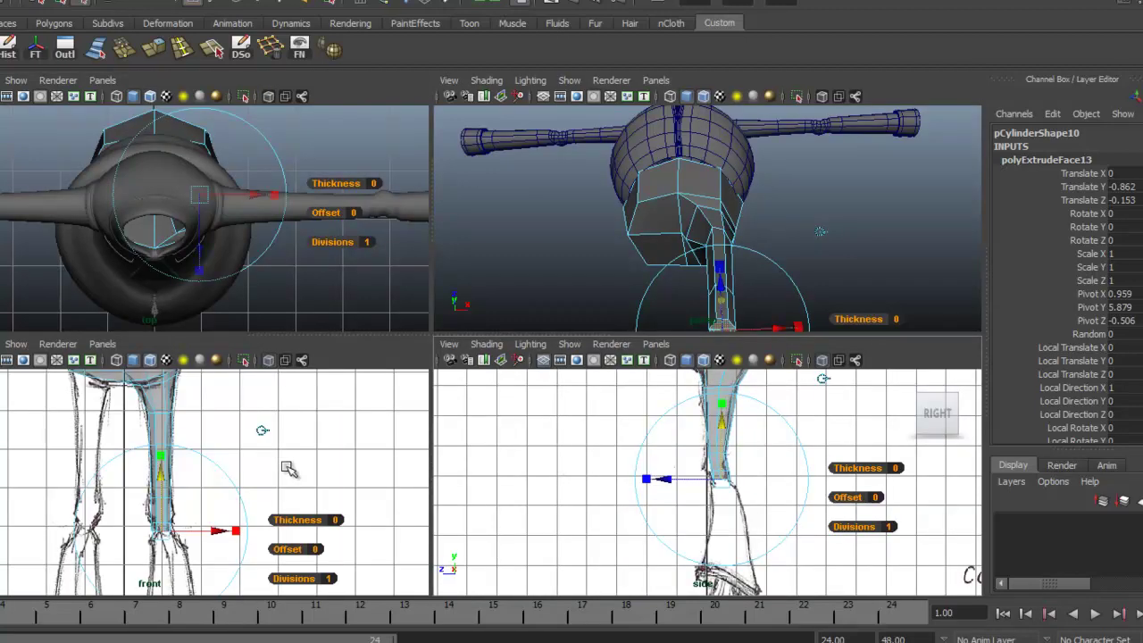
drag(218, 534, 222, 534)
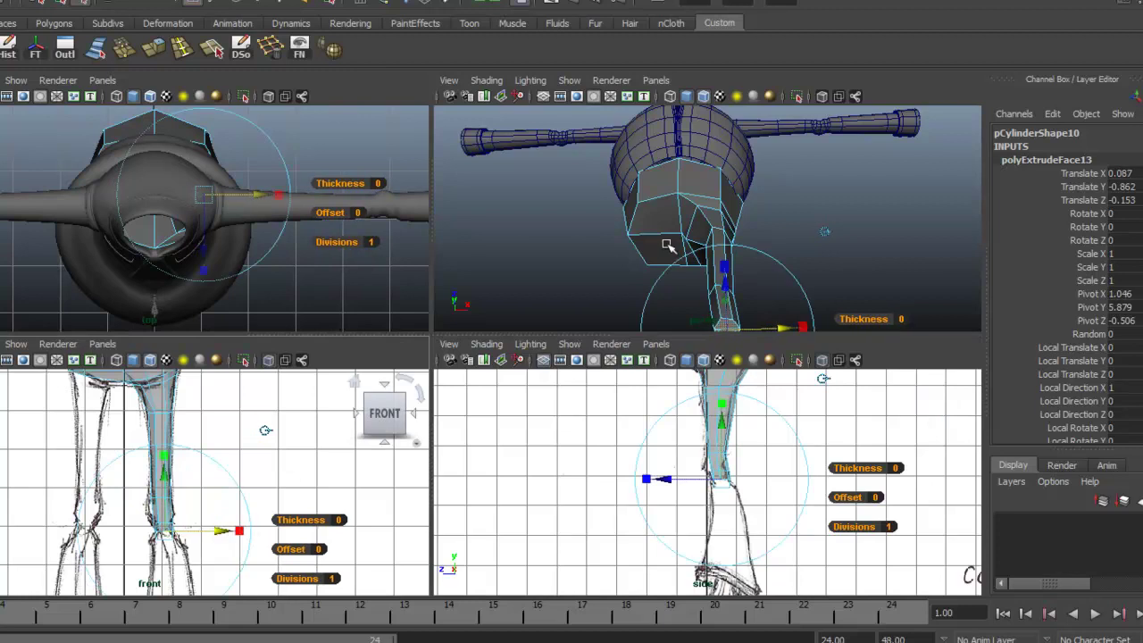
key(space)
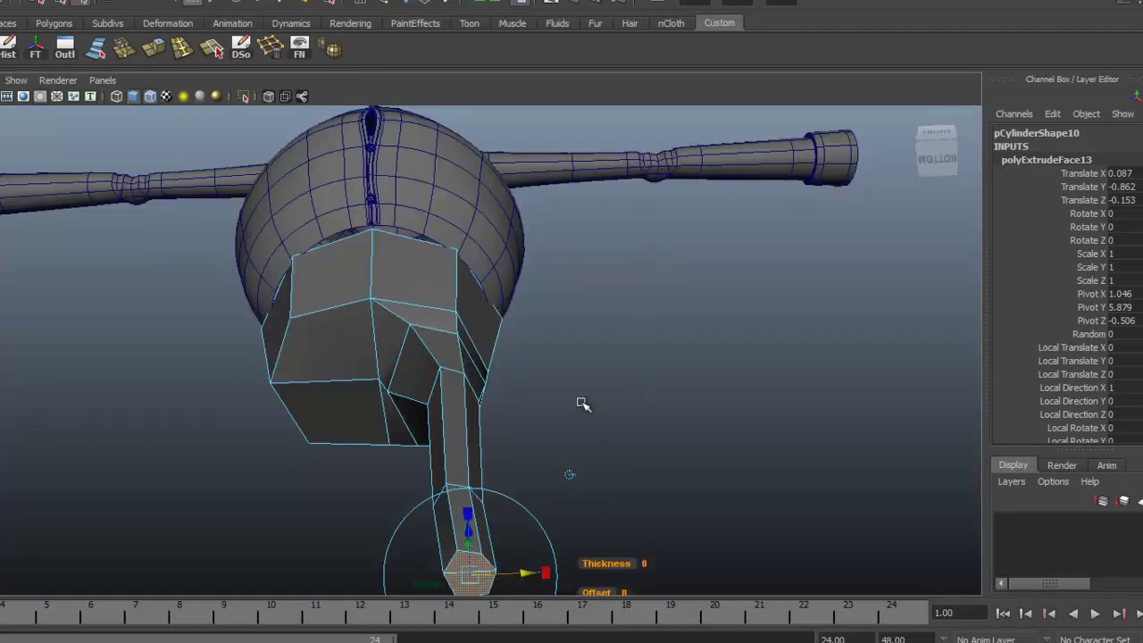
Extrude the knee faces down the lower leg in the side view to translate Y -1.642 and Z -0.308, and scale them to 1.883.
key(space)
key(space)
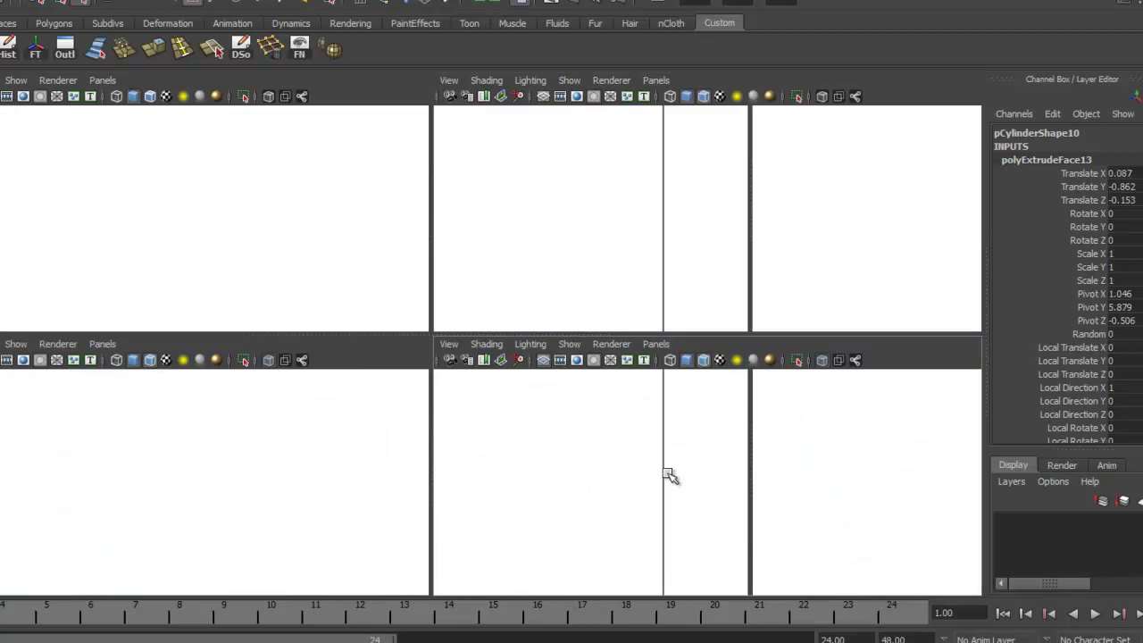
alt+middle_drag(676, 454, 677, 399)
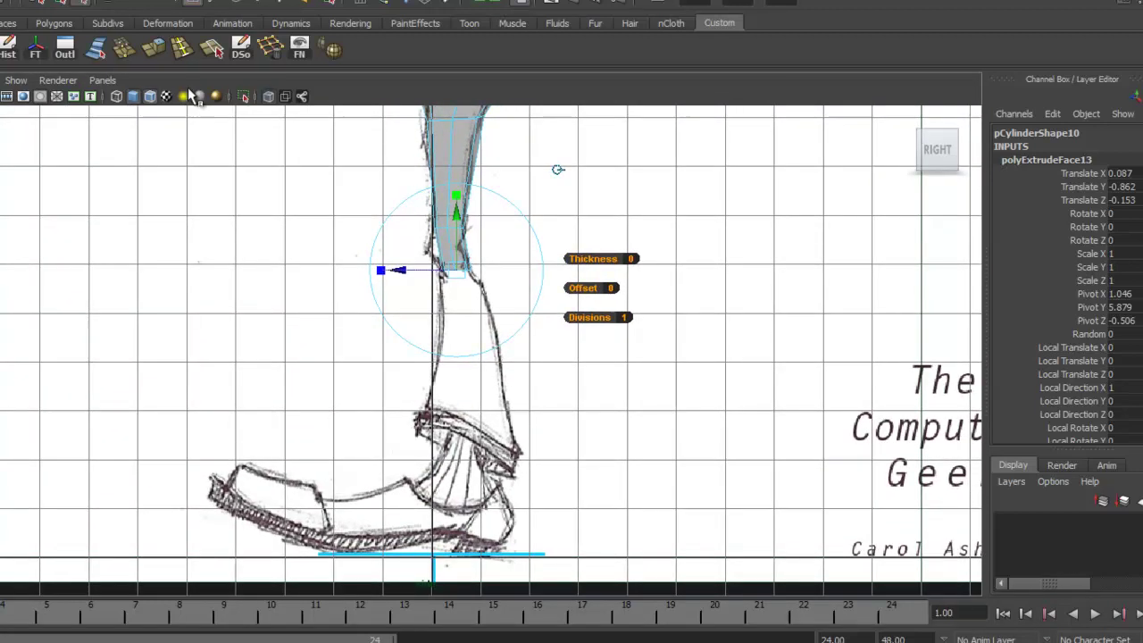
click(154, 50)
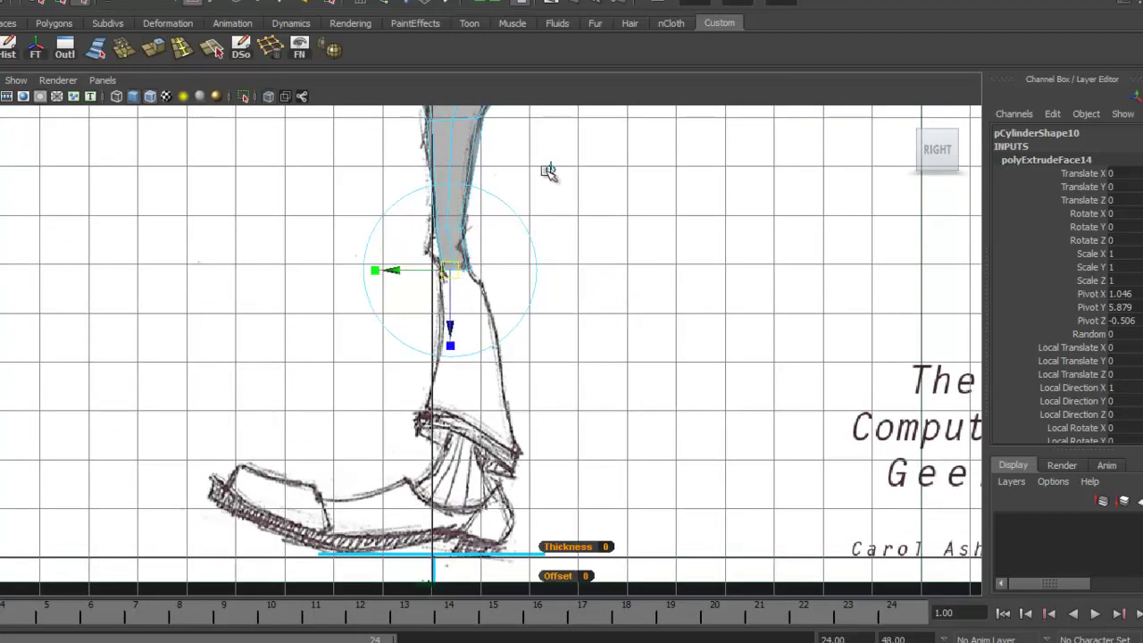
drag(476, 210, 504, 382)
drag(413, 351, 520, 363)
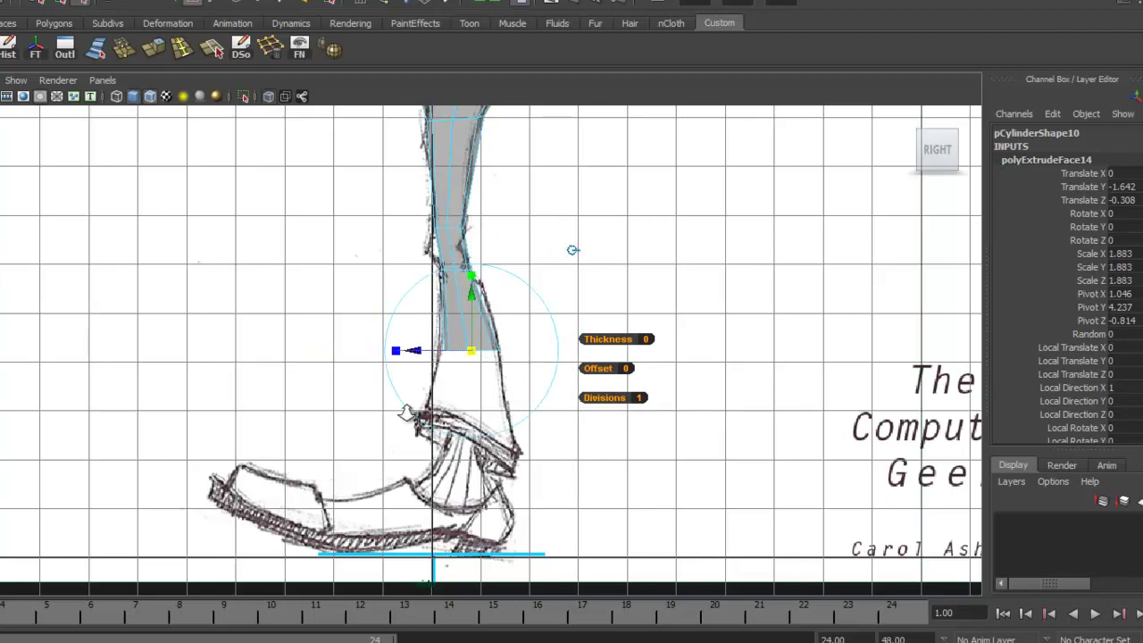
alt+right_drag(406, 413, 654, 408)
alt+middle_drag(472, 424, 458, 446)
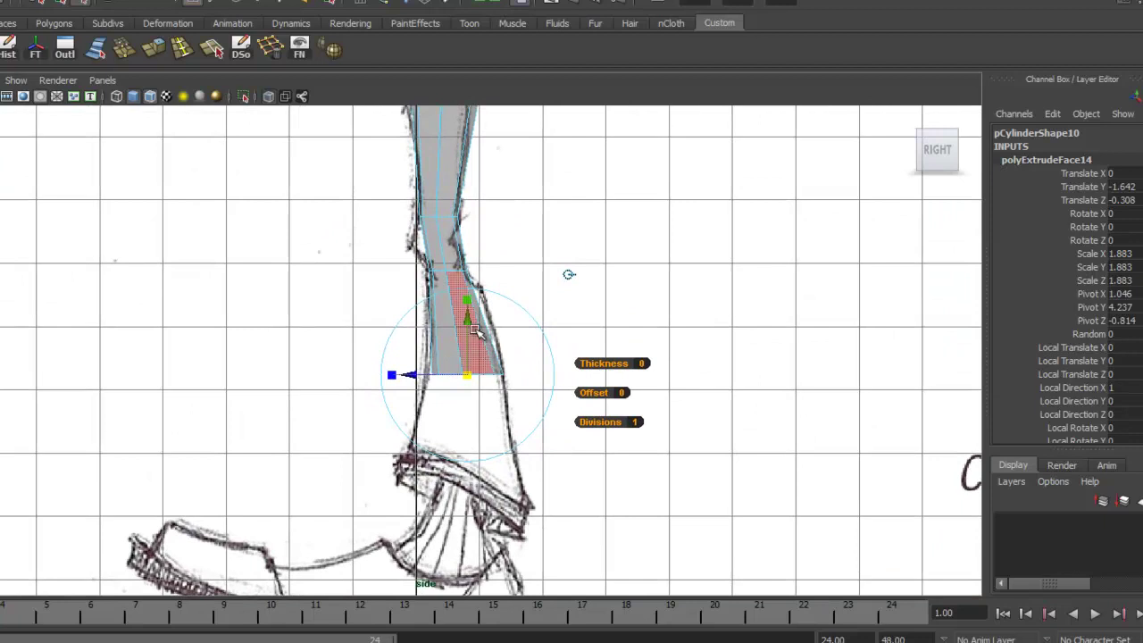
Raise the new faces to just below the knee at translate Y -0.551 and Z -0.168, reducing their scale to 1.569 with Scale Y 1.492.
drag(475, 331, 462, 271)
alt+right_drag(441, 367, 772, 364)
alt+middle_drag(506, 198, 487, 294)
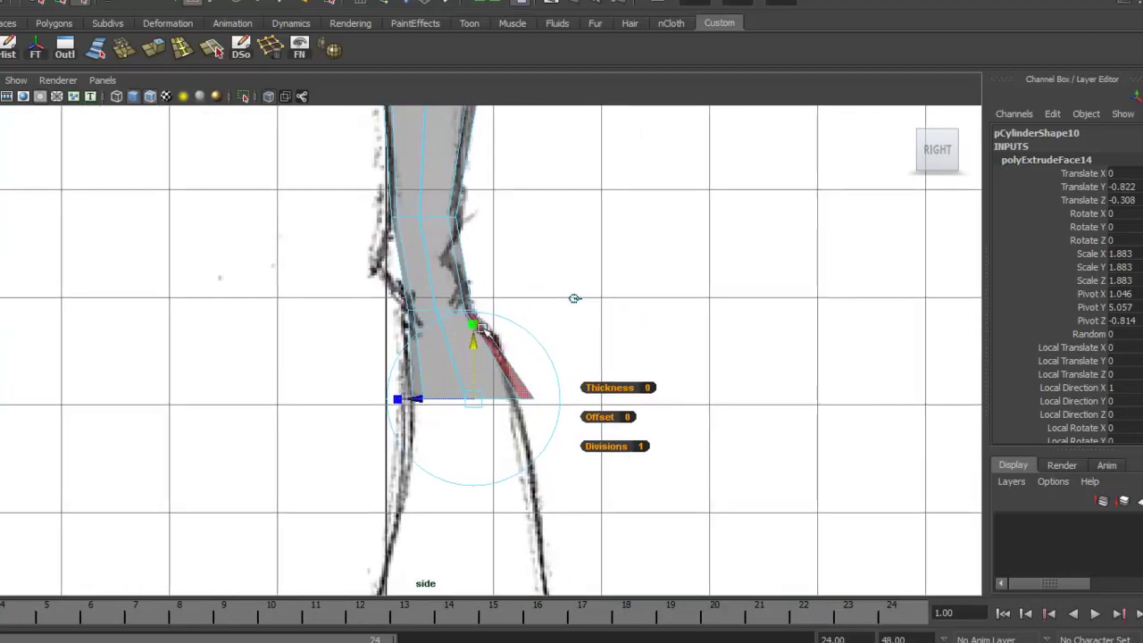
drag(460, 348, 462, 319)
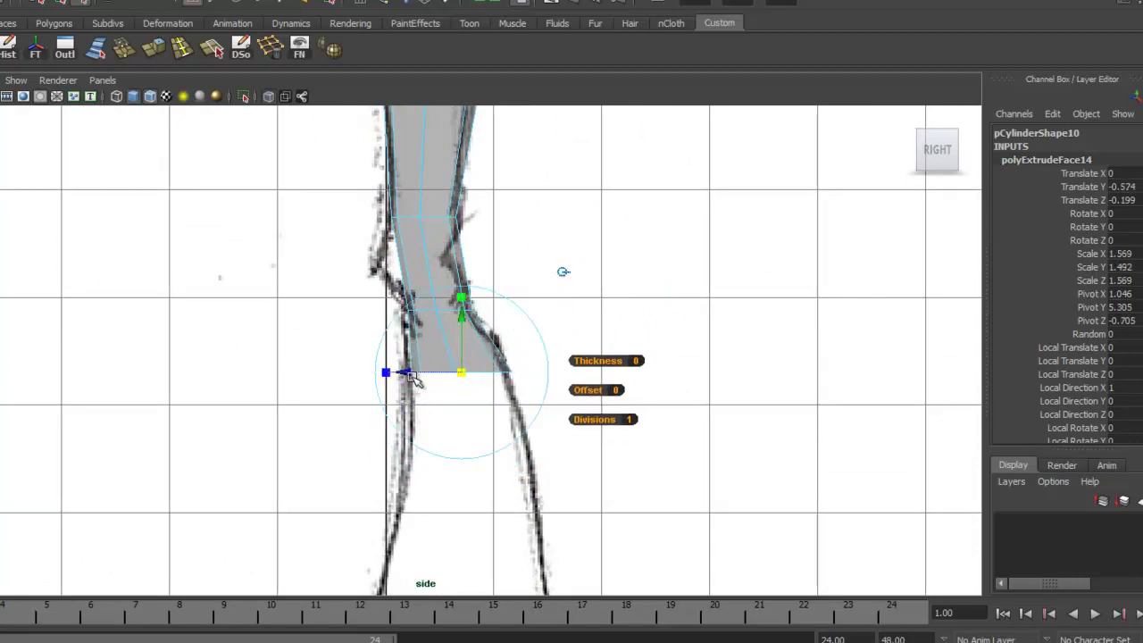
drag(409, 373, 406, 375)
drag(459, 319, 460, 317)
alt+right_drag(590, 368, 728, 397)
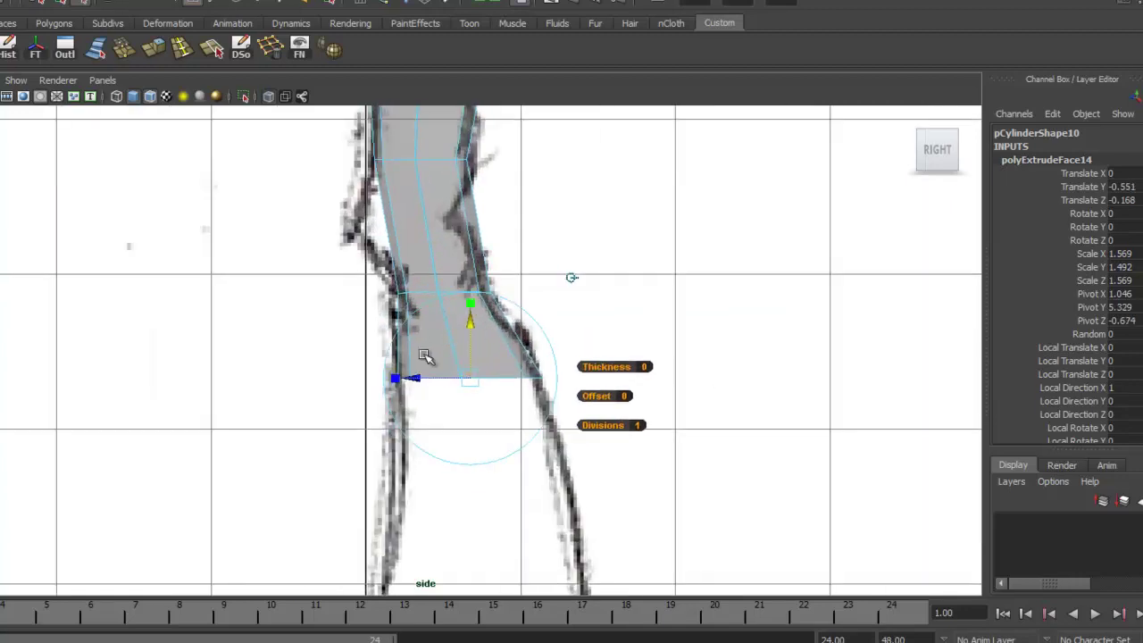
In the front view, fit the faces below the knee to the sketch with translate X 0.146, Scale X 1.764 and translate Y -0.499.
key(space)
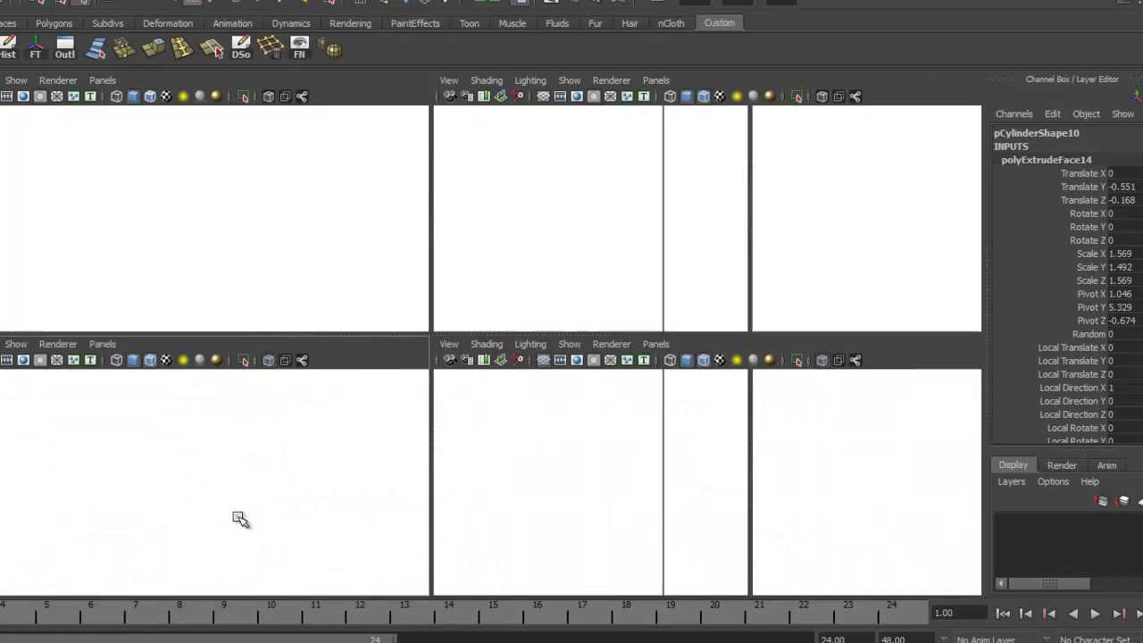
key(space)
drag(478, 420, 497, 420)
alt+right_drag(451, 473, 523, 487)
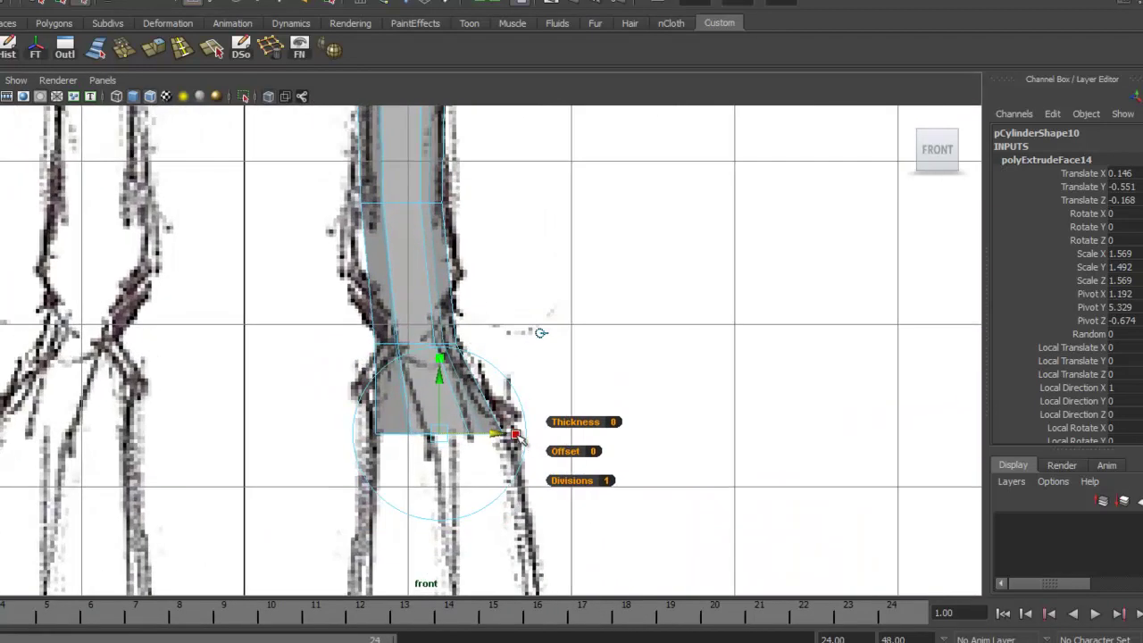
drag(515, 434, 528, 434)
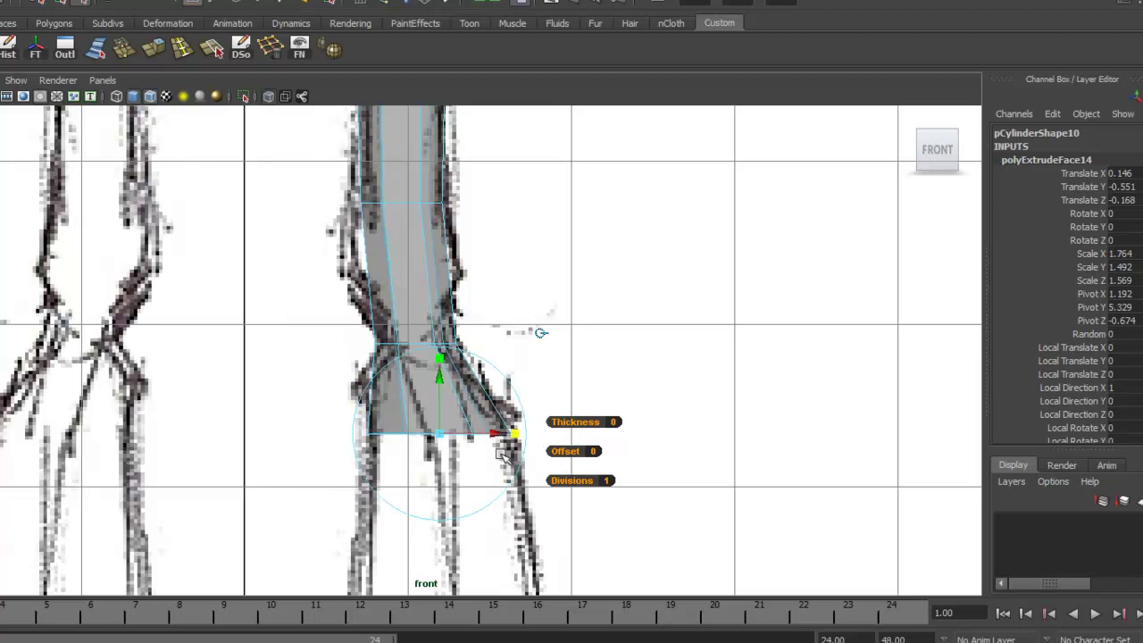
alt+middle_drag(468, 481, 469, 448)
drag(442, 347, 441, 339)
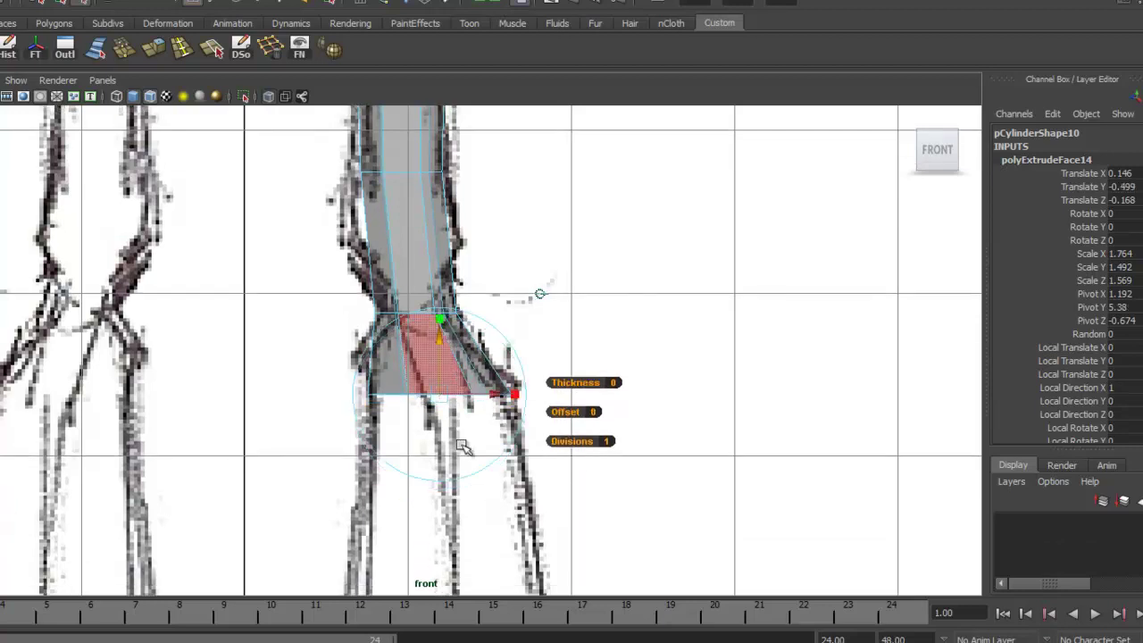
alt+middle_drag(464, 447, 465, 366)
scroll(553, 436, down, 3)
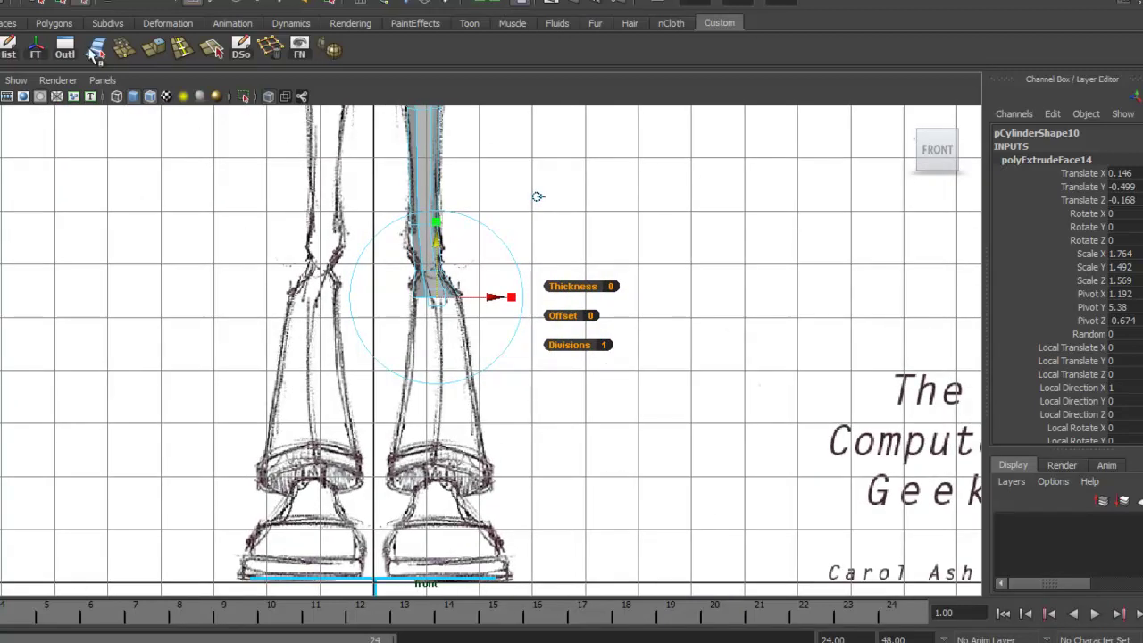
Extrude the faces below the knee down the calf in the front view, with translate Y -1.798, scale 1.417 and translate X 0.063.
click(161, 52)
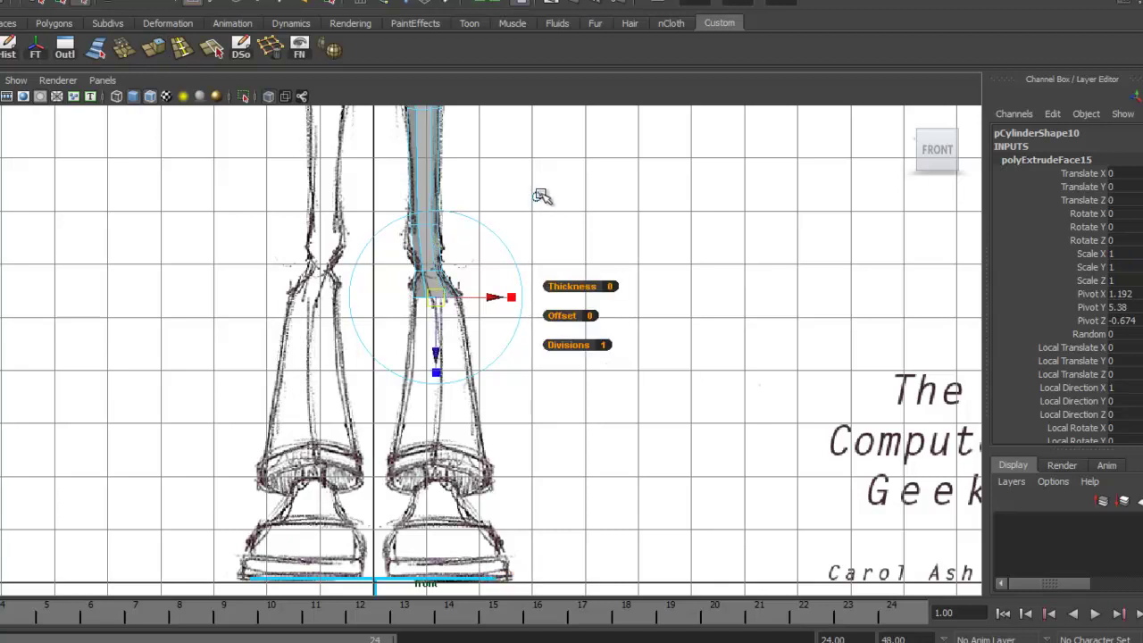
drag(441, 245, 460, 399)
alt+middle_drag(462, 428, 462, 395)
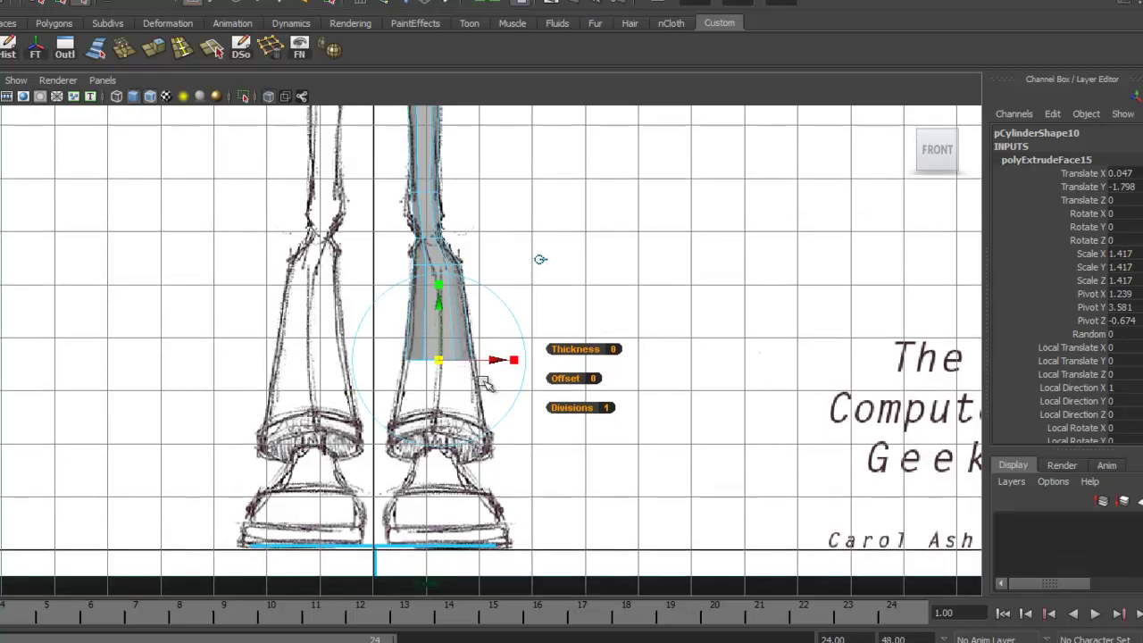
drag(495, 361, 497, 362)
In the side view, fit the calf faces to the sketch with translate Z -0.099 and translate Y -1.451.
key(space)
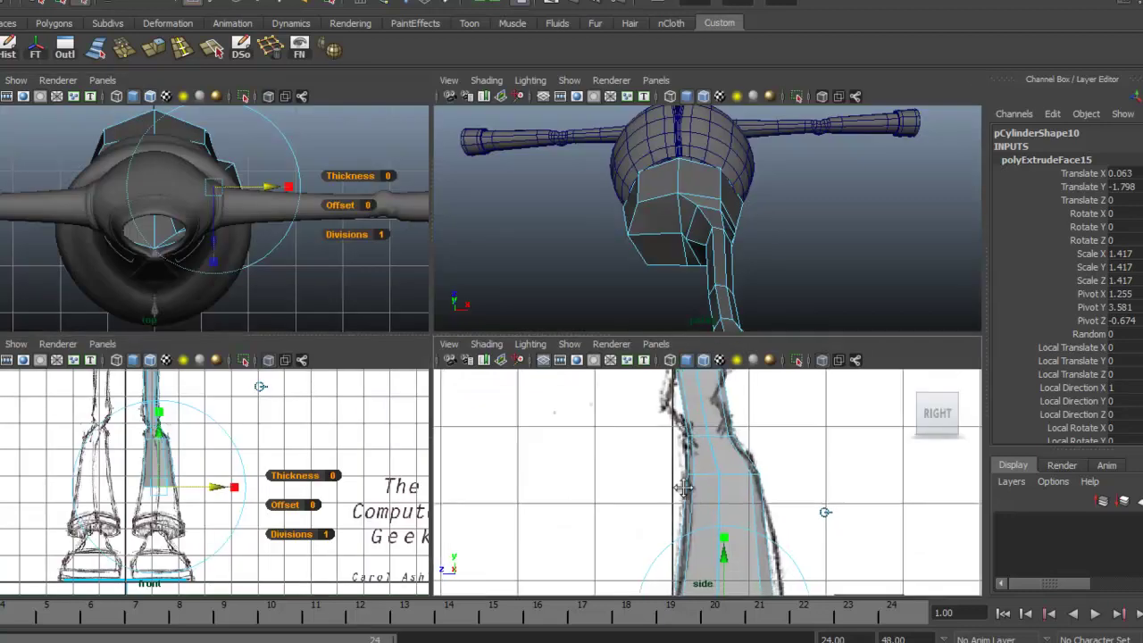
alt+right_drag(795, 494, 621, 487)
alt+middle_drag(621, 486, 537, 436)
alt+right_drag(537, 435, 669, 474)
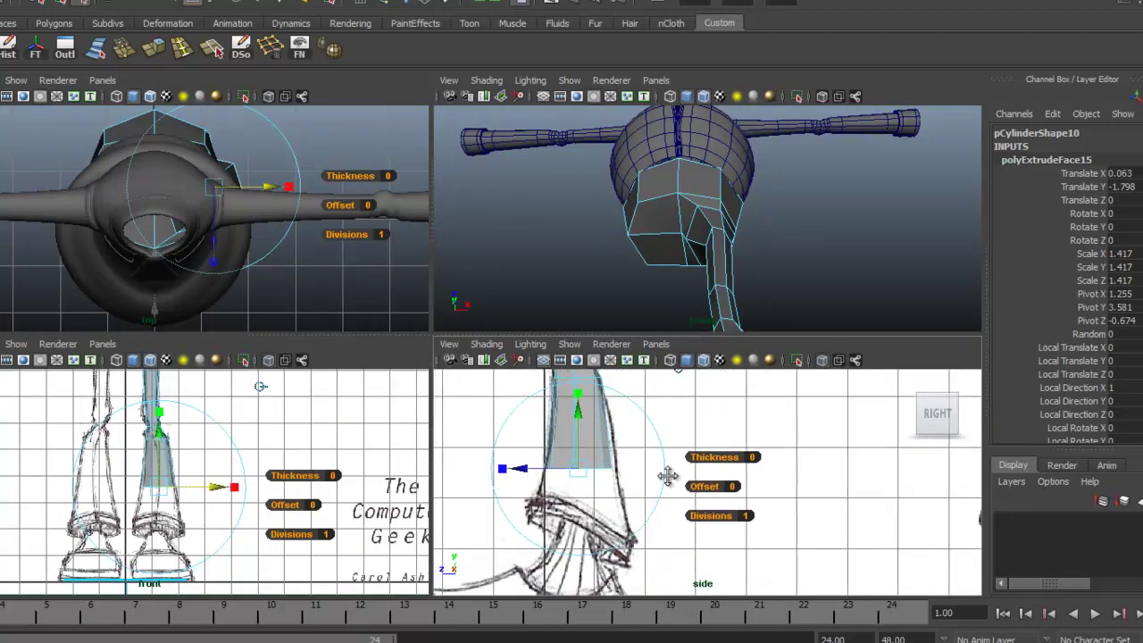
alt+middle_drag(669, 474, 712, 481)
drag(565, 472, 571, 474)
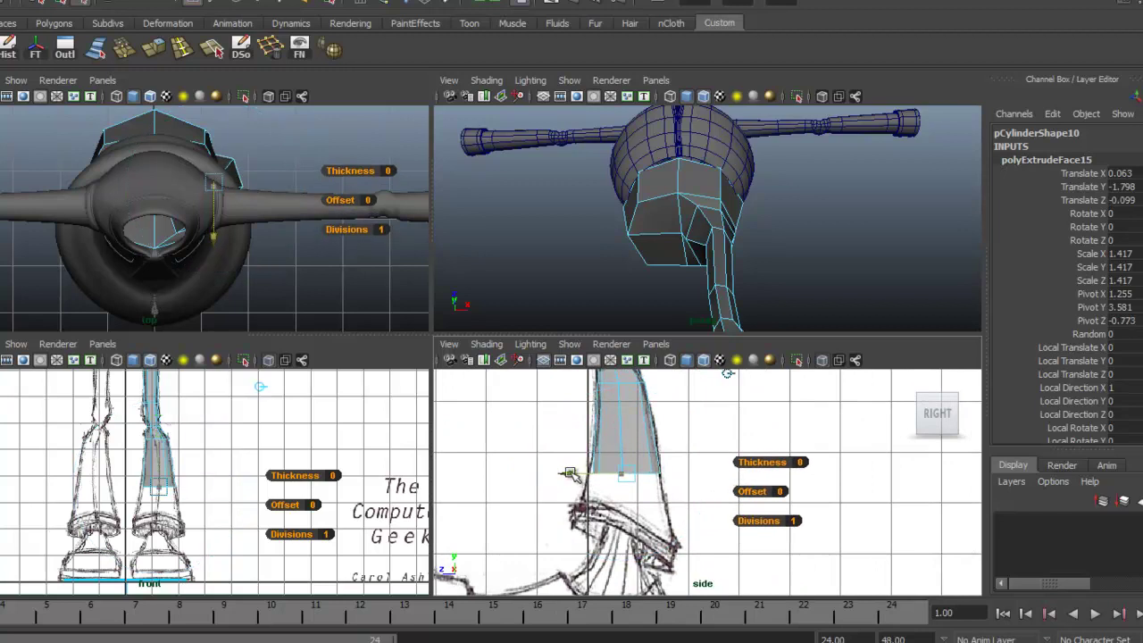
alt+middle_drag(591, 490, 608, 457)
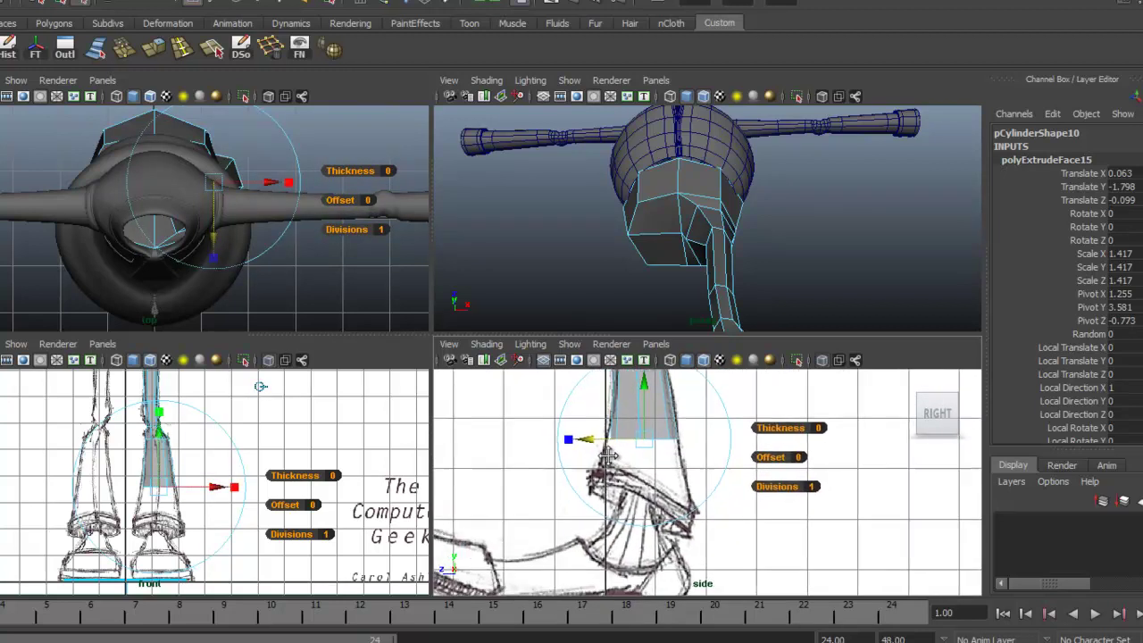
drag(644, 393, 643, 368)
alt+middle_drag(284, 484, 302, 476)
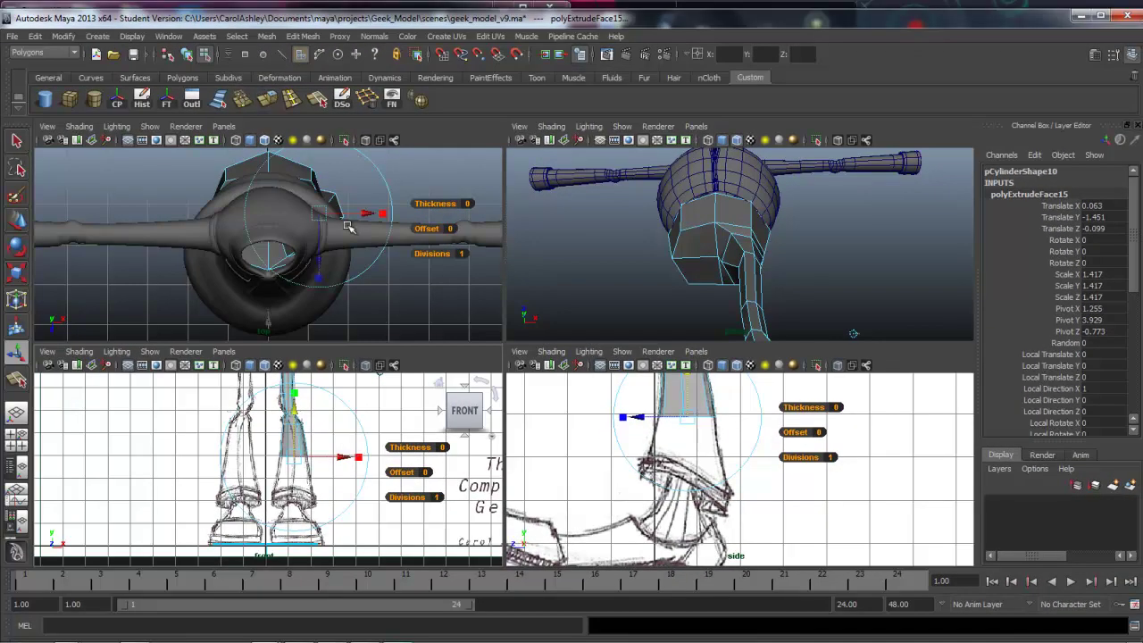
Extrude the calf faces again down to the trouser cuff with translate Y -1.769, and scale them uniformly to 1.45.
key(ctrl+e)
key(space)
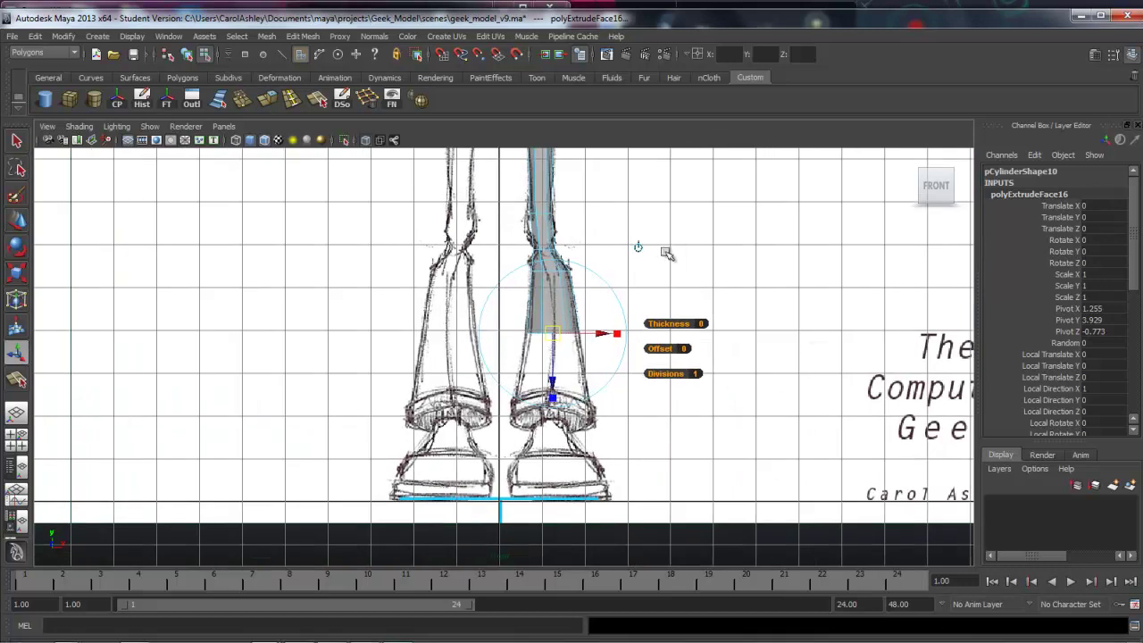
drag(553, 287, 553, 364)
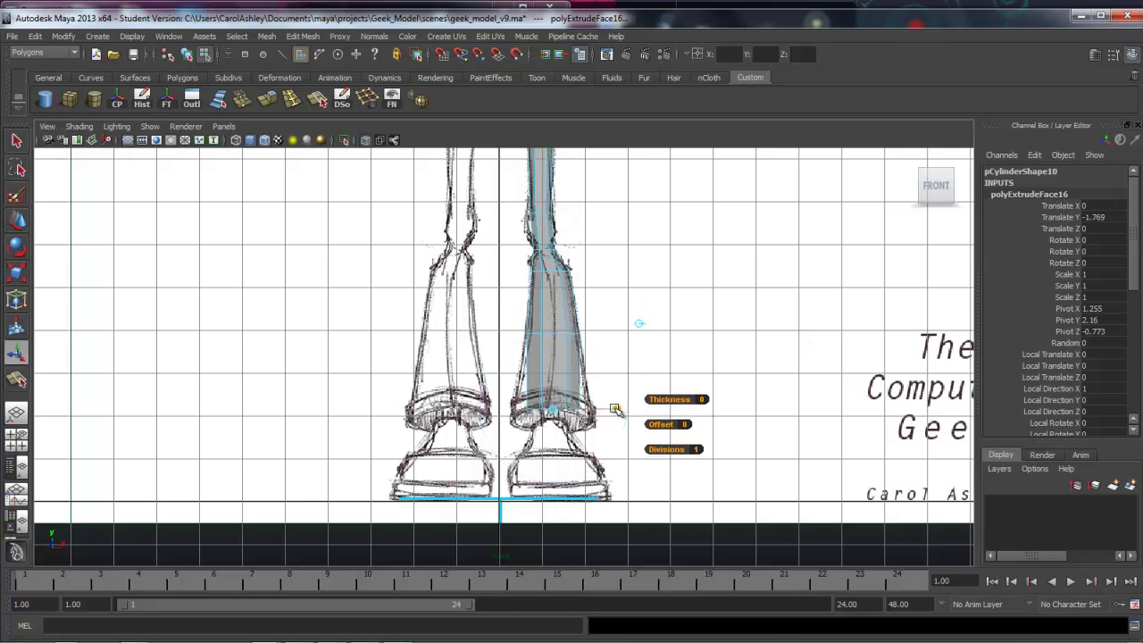
drag(616, 409, 643, 409)
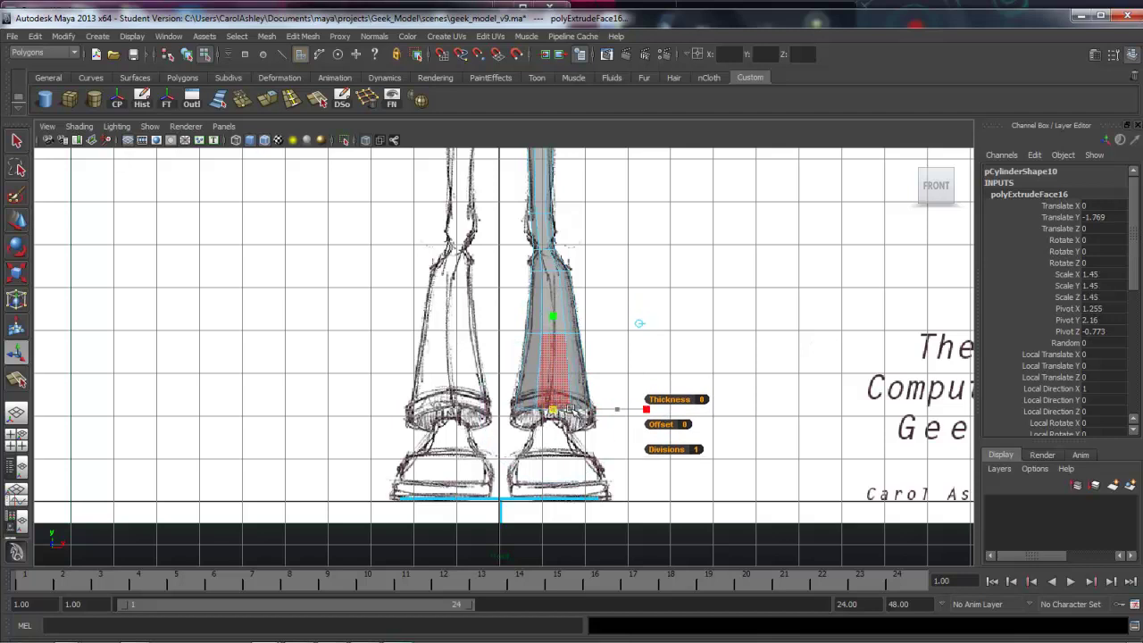
Widen the cuff faces in the side view to Scale Z 1.481 to match the sketch.
key(space)
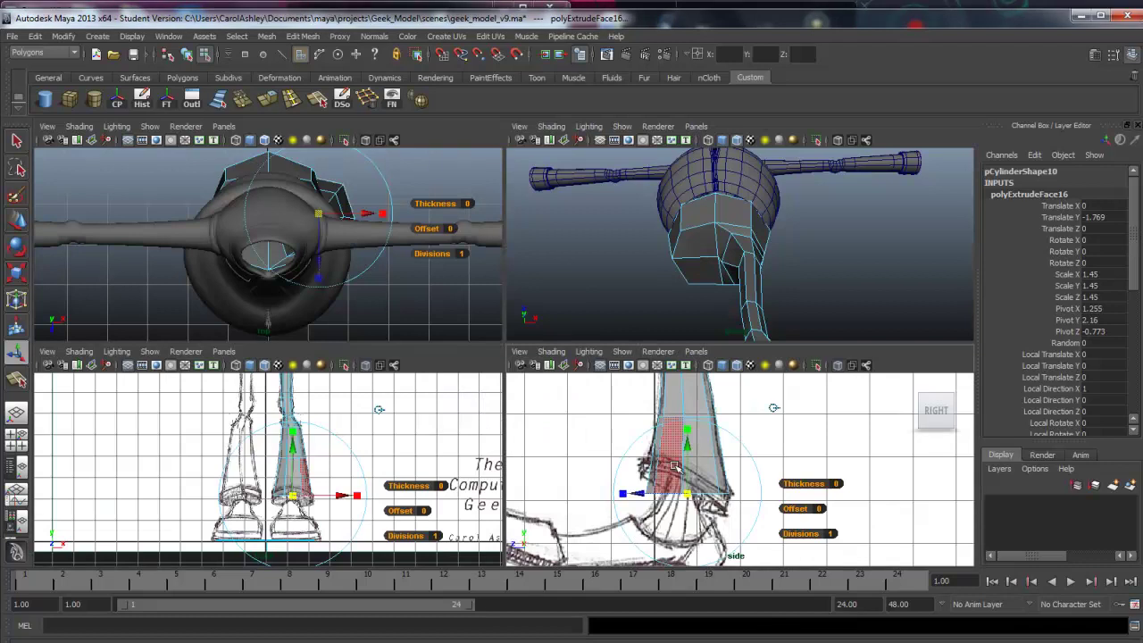
key(space)
alt+right_drag(665, 452, 616, 451)
alt+middle_drag(658, 450, 714, 448)
alt+right_drag(490, 420, 746, 429)
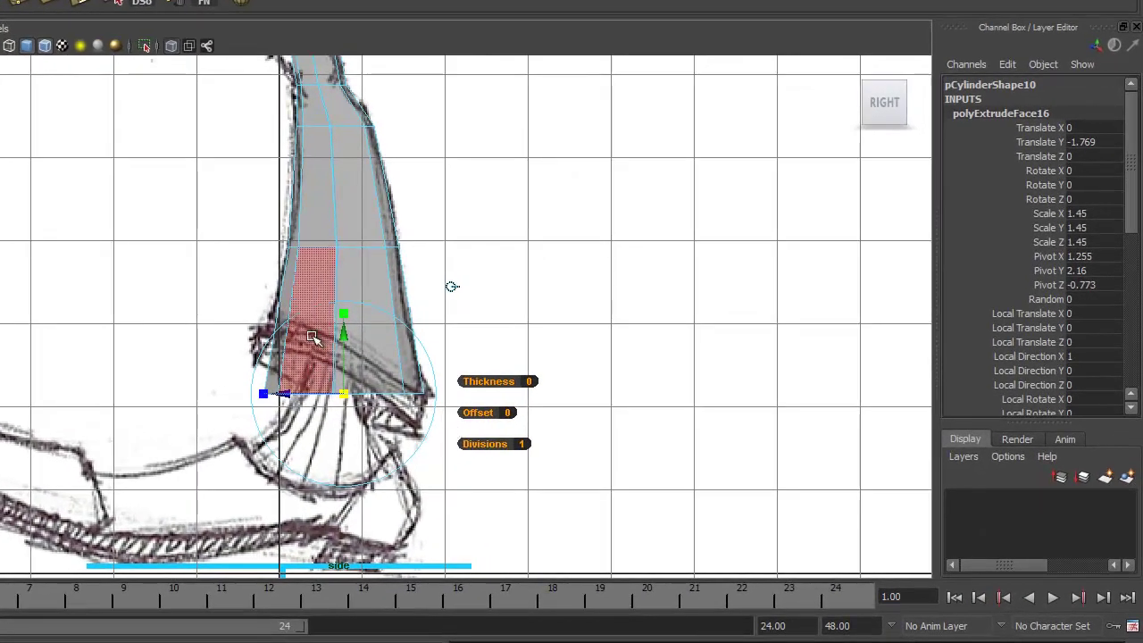
drag(274, 397, 262, 396)
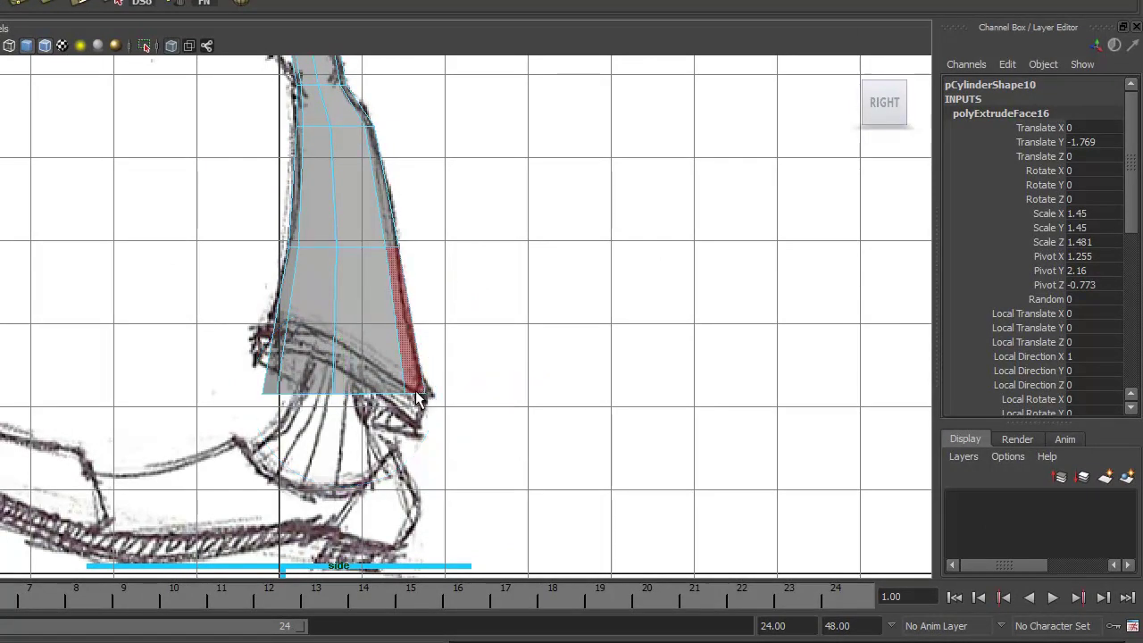
Select the bottom row of cuff vertices, rotate them to the sketched cuff's slant, and raise them slightly.
right_drag(402, 347, 336, 353)
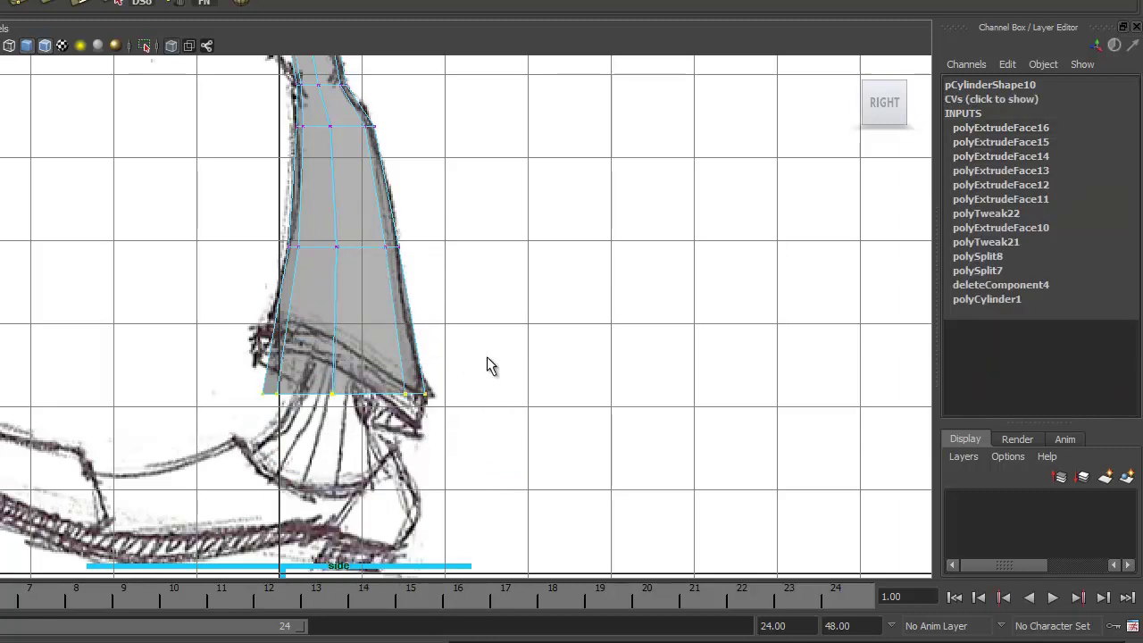
key(e)
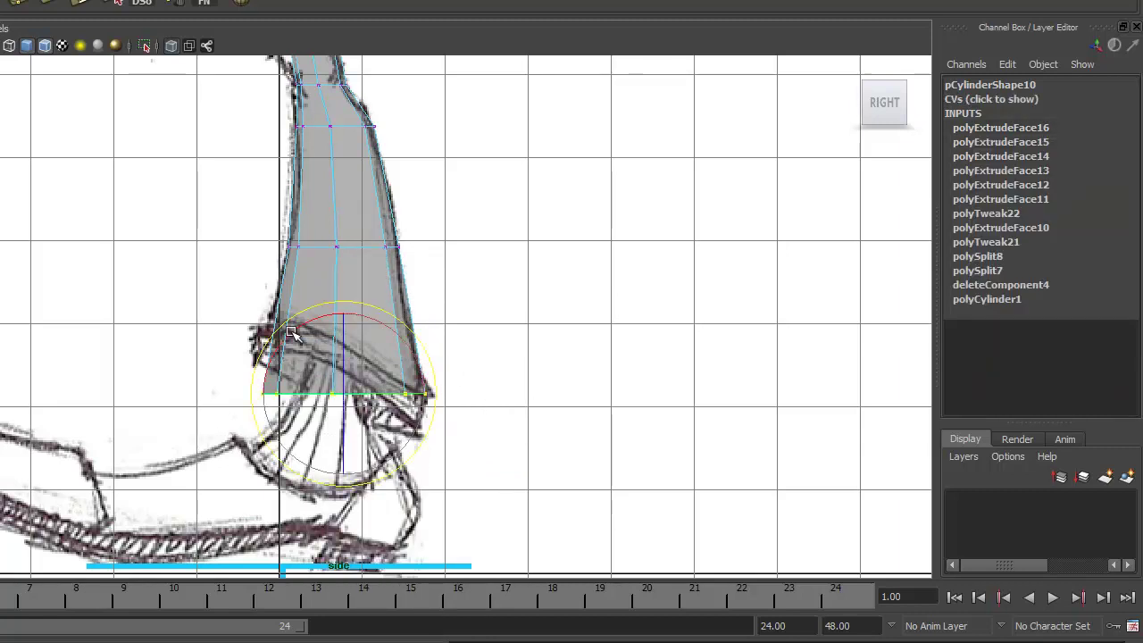
drag(291, 333, 332, 319)
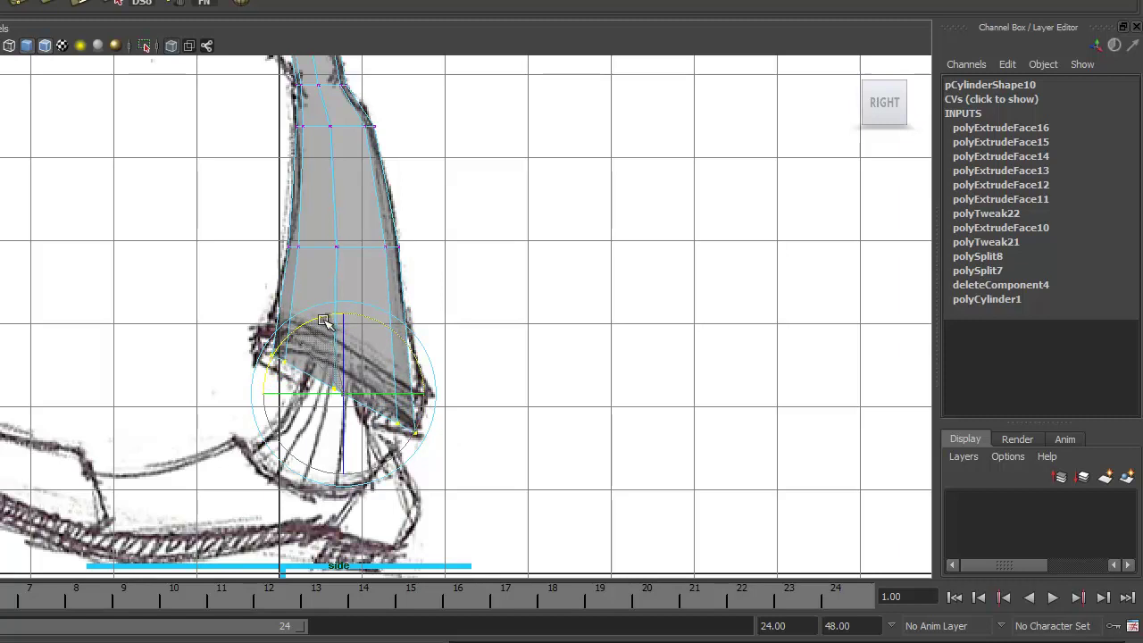
key(w)
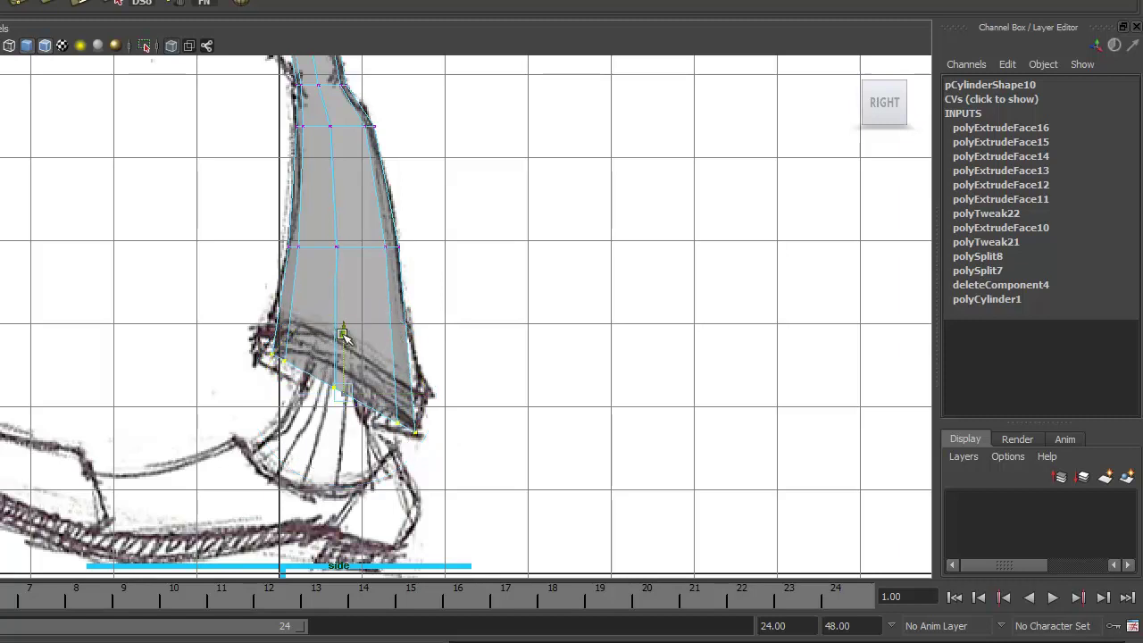
drag(346, 340, 347, 325)
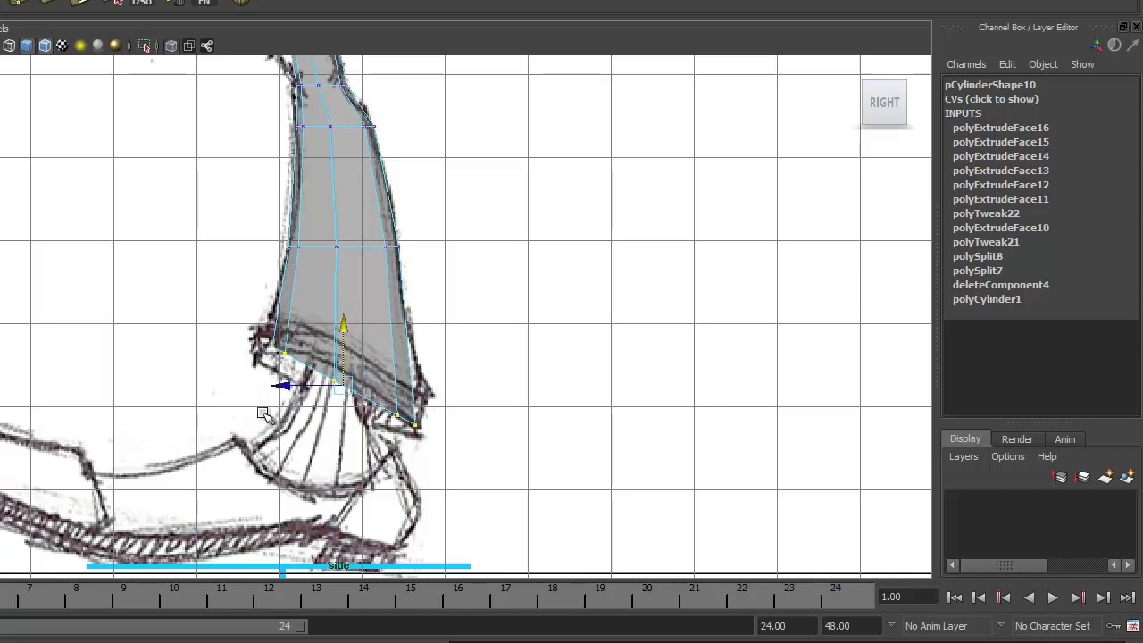
Scale the cuff vertices outward front to back so the trouser hem meets the sketched outline.
alt+right_drag(262, 415, 709, 416)
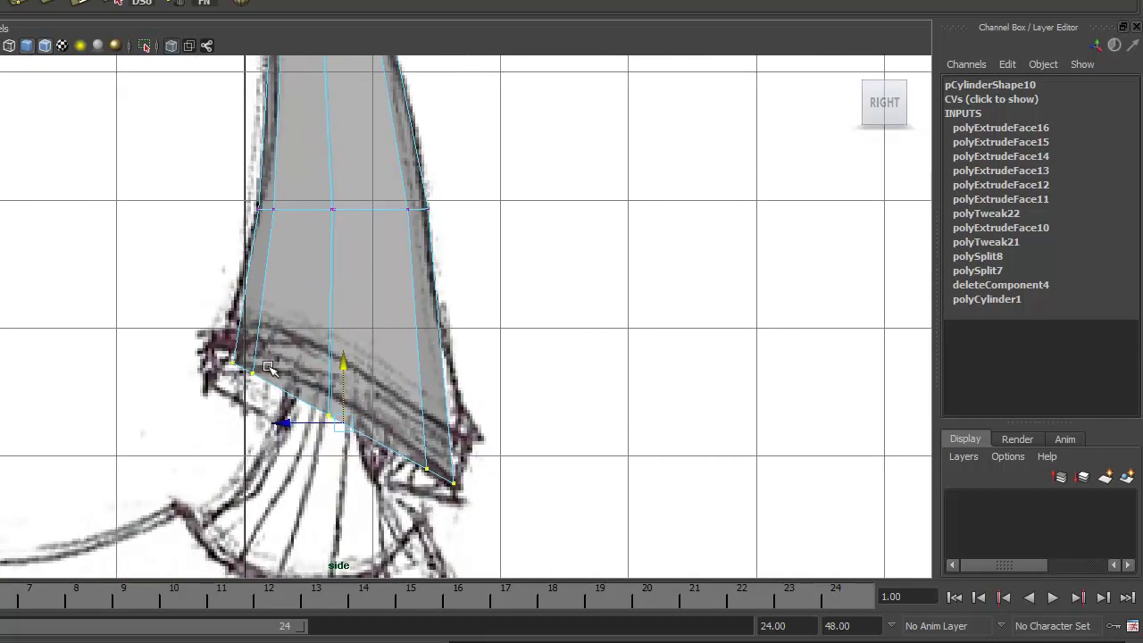
drag(265, 424, 253, 425)
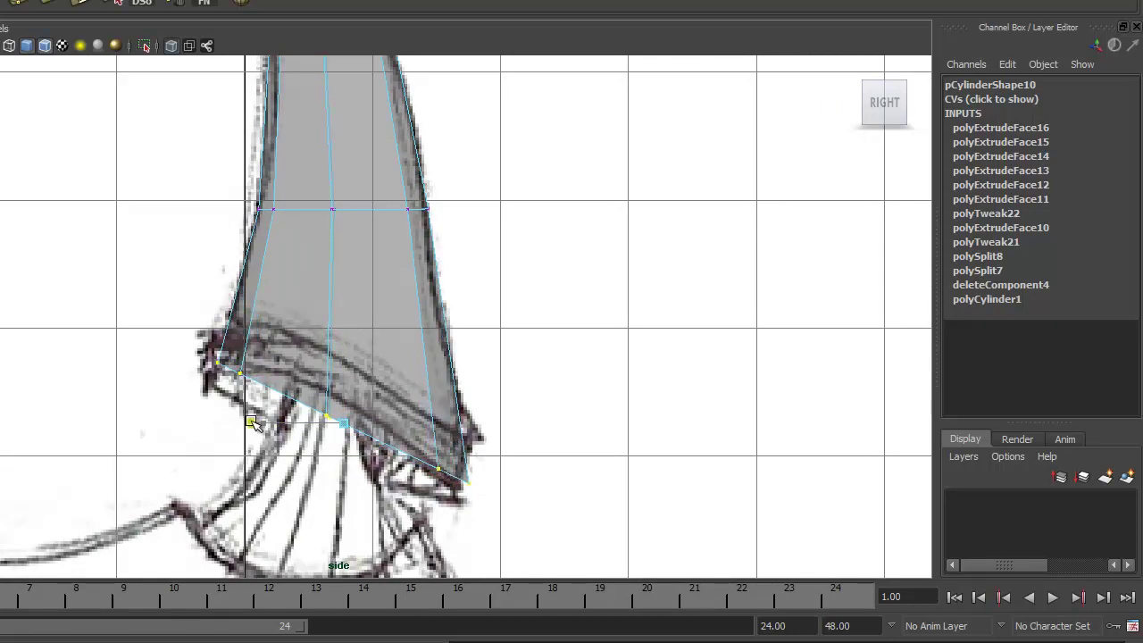
scroll(225, 358, up, 1)
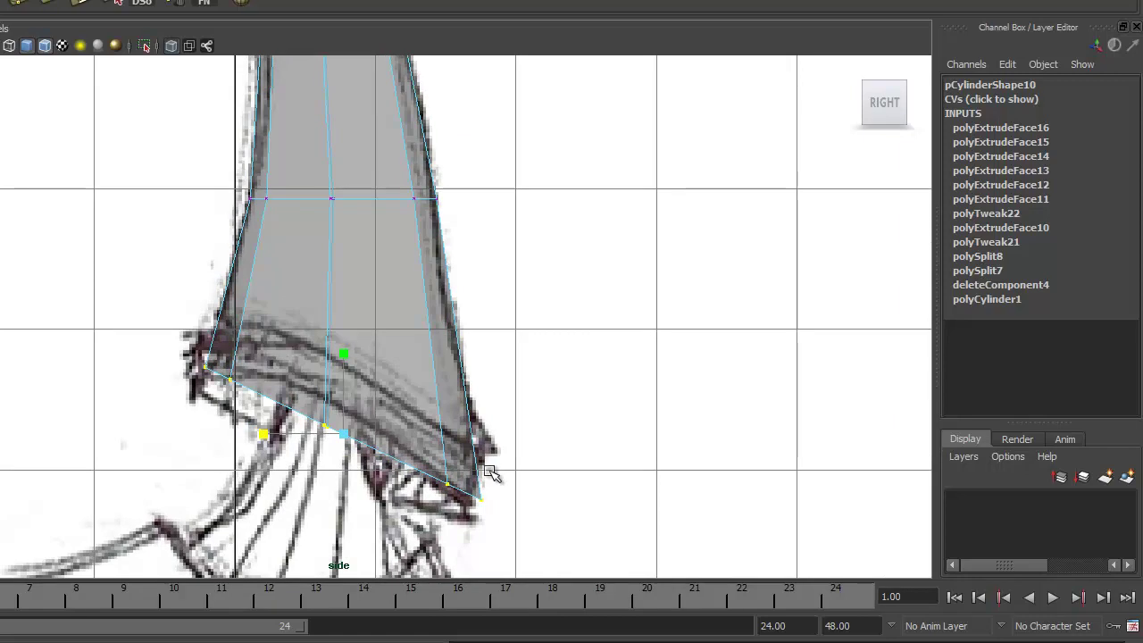
Select the row of vertices across the upper thigh and move it up toward the crotch.
alt+right_drag(485, 470, 339, 379)
alt+middle_drag(355, 378, 362, 441)
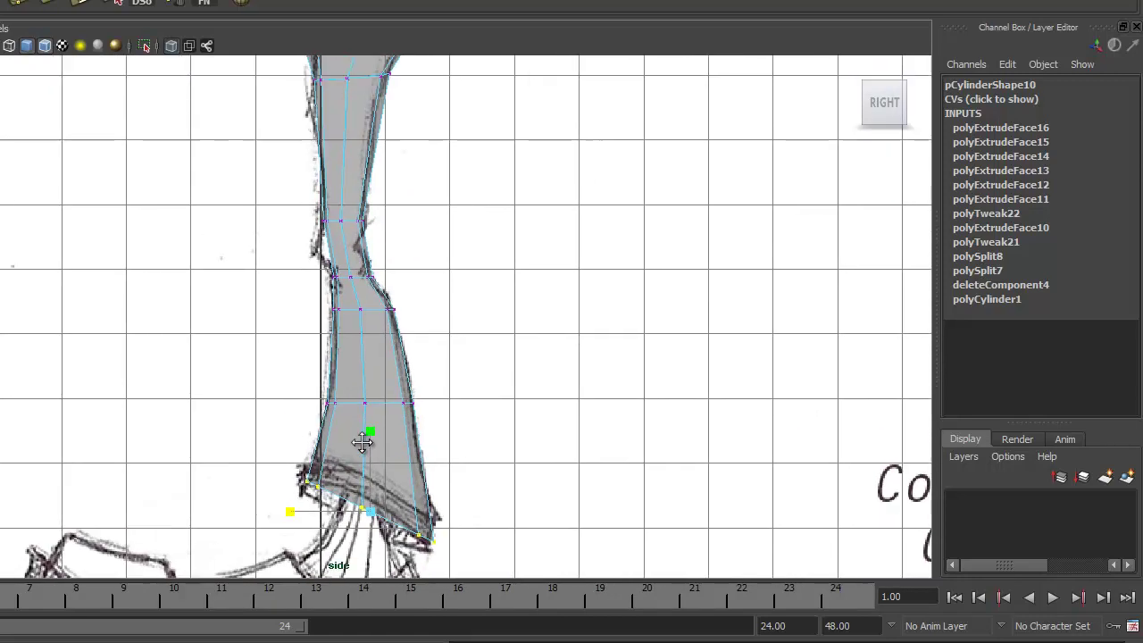
alt+right_drag(535, 411, 701, 393)
alt+middle_drag(446, 365, 461, 477)
mouse_move(370, 434)
alt+middle_down()
mouse_move(383, 314)
mouse_move(367, 424)
alt+middle_up()
drag(414, 334, 419, 344)
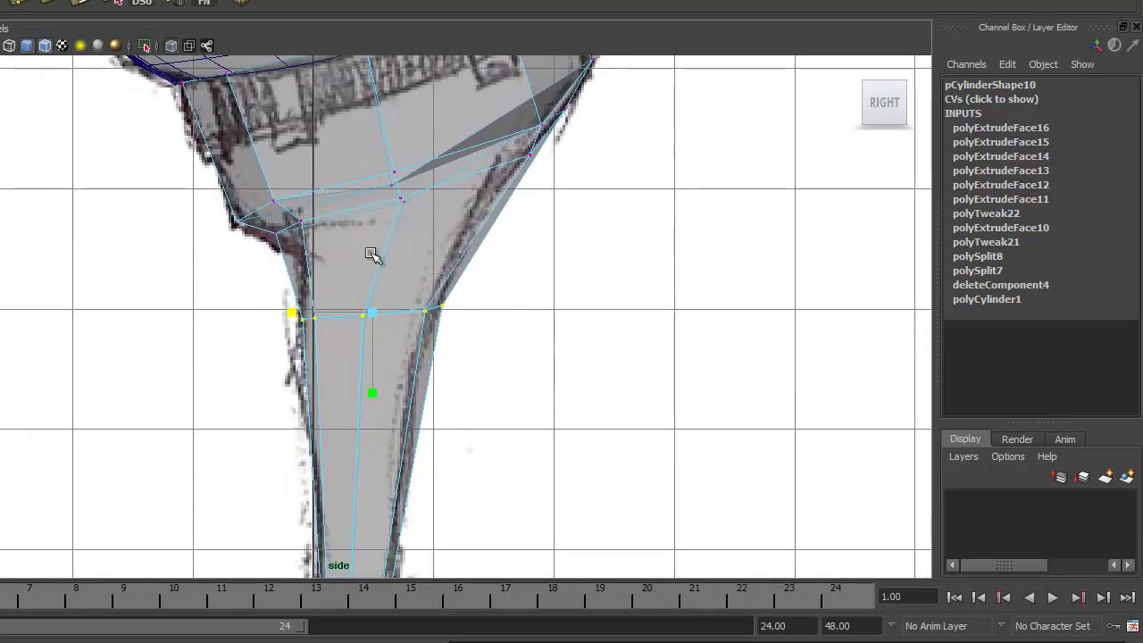
key(w)
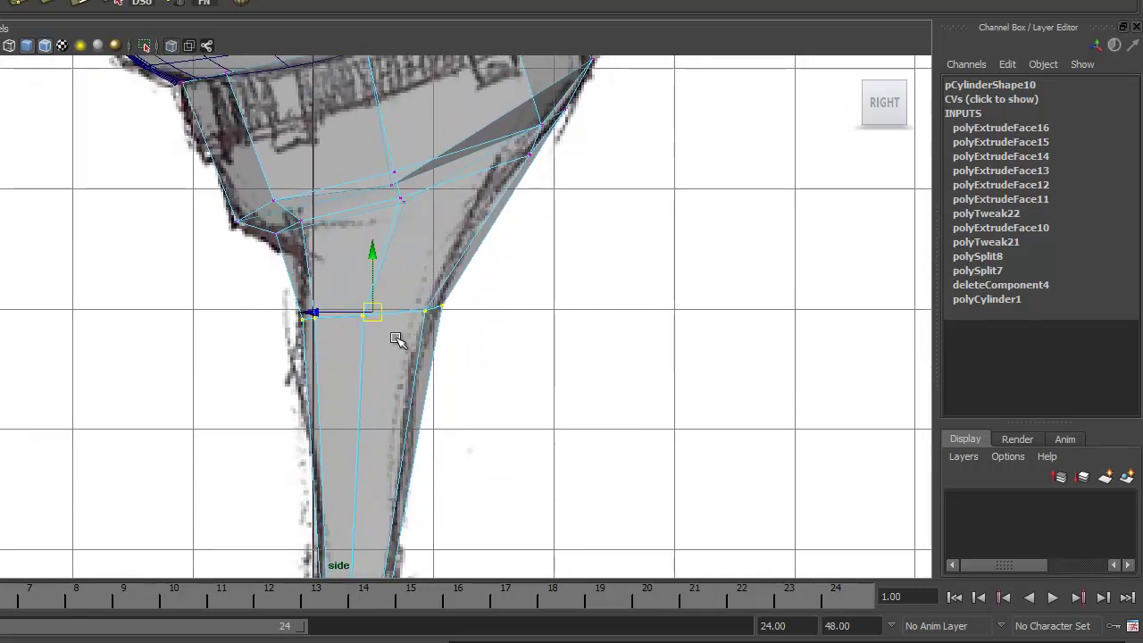
drag(373, 250, 382, 221)
Select the front crotch vertices and lower them slightly to match the side sketch.
alt+middle_drag(610, 377, 550, 460)
alt+right_drag(185, 461, 439, 446)
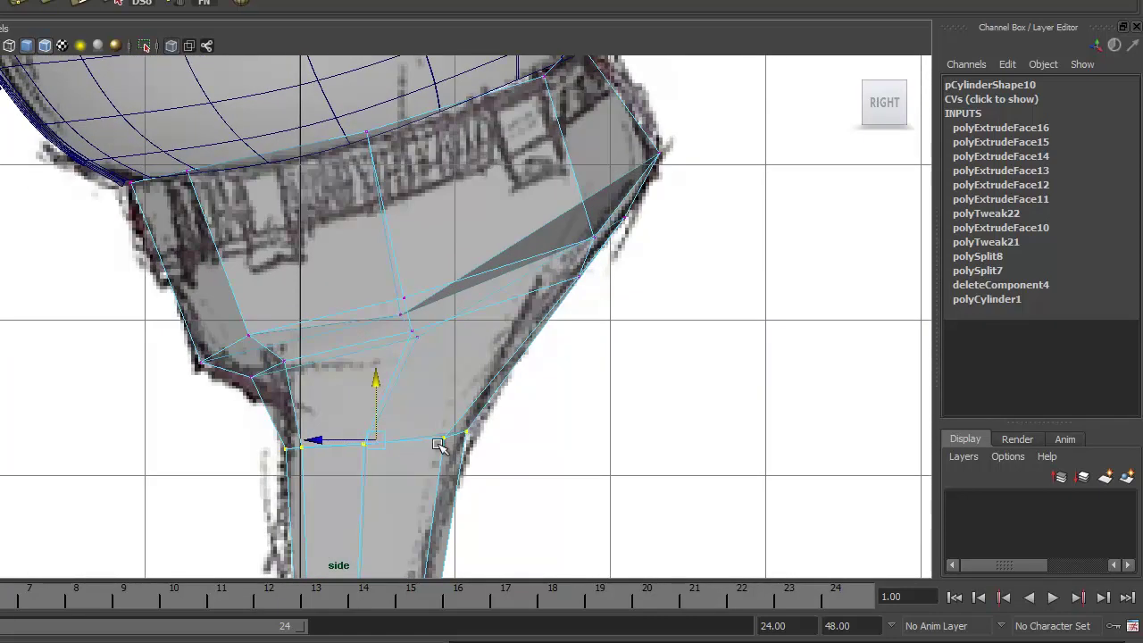
alt+middle_drag(438, 447, 495, 403)
drag(356, 280, 366, 265)
drag(302, 250, 304, 266)
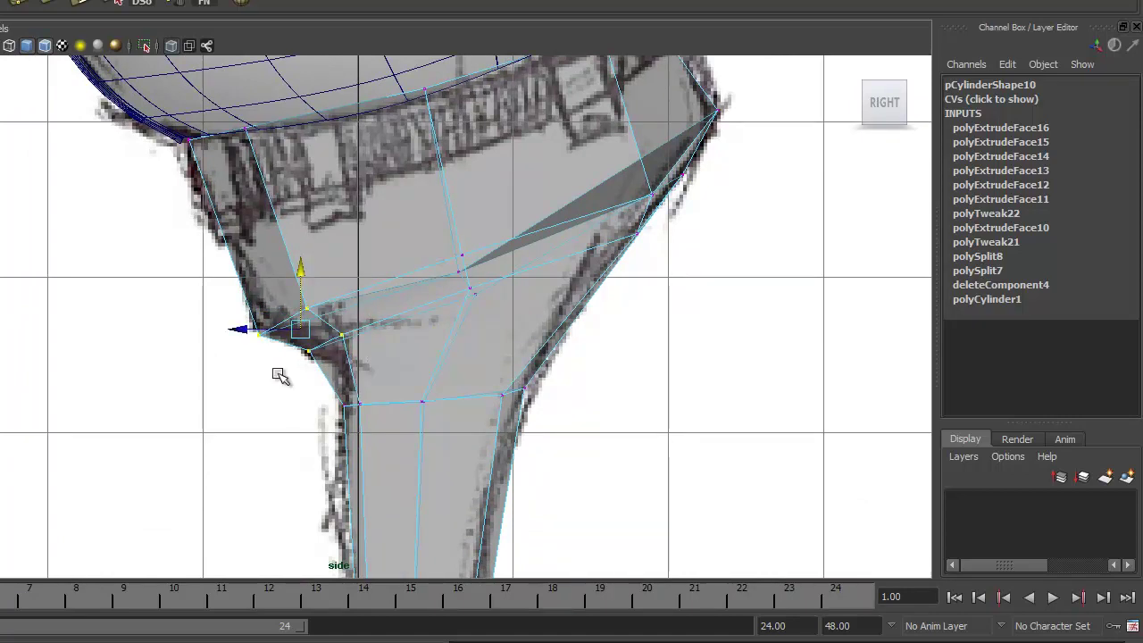
Shift the two vertices at the front top of the leg backward, along with the front hip vertex above them.
drag(278, 374, 376, 327)
drag(266, 341, 301, 334)
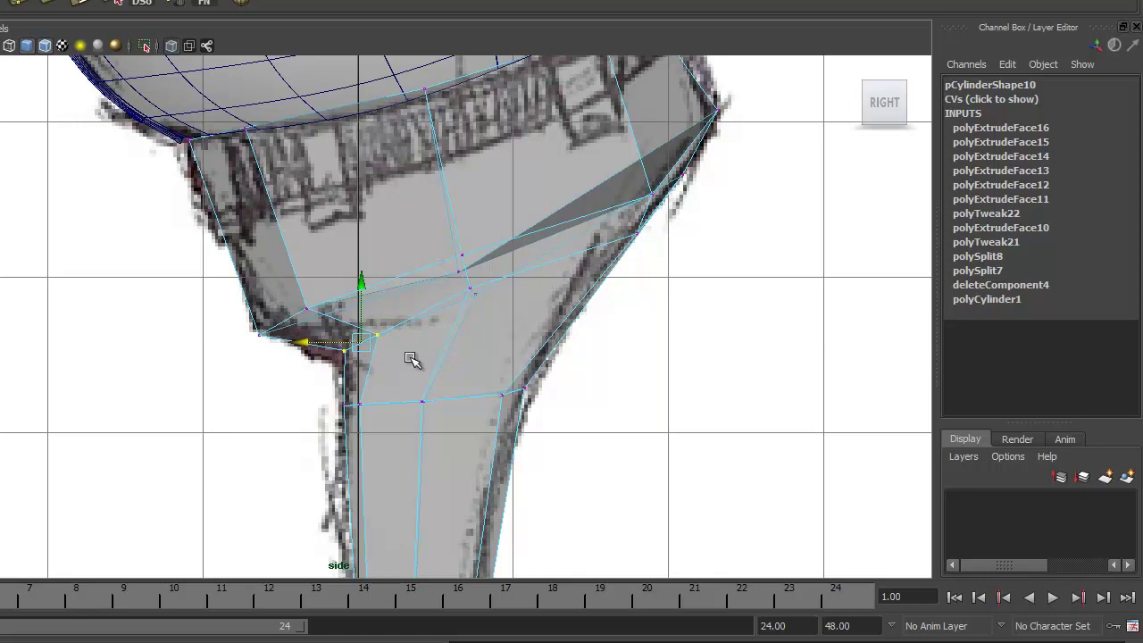
alt+middle_drag(411, 358, 408, 383)
click(301, 331)
drag(253, 332, 270, 333)
Raise the rear hip vertex and the middle hip vertex on the side of the trousers.
alt+middle_drag(471, 356, 353, 409)
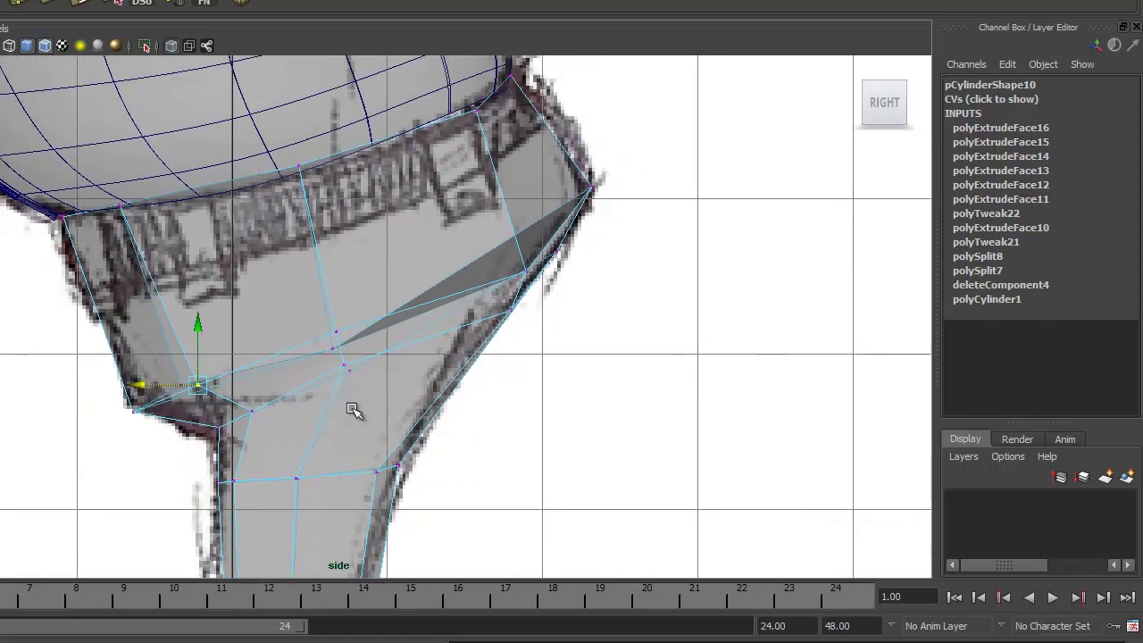
click(525, 273)
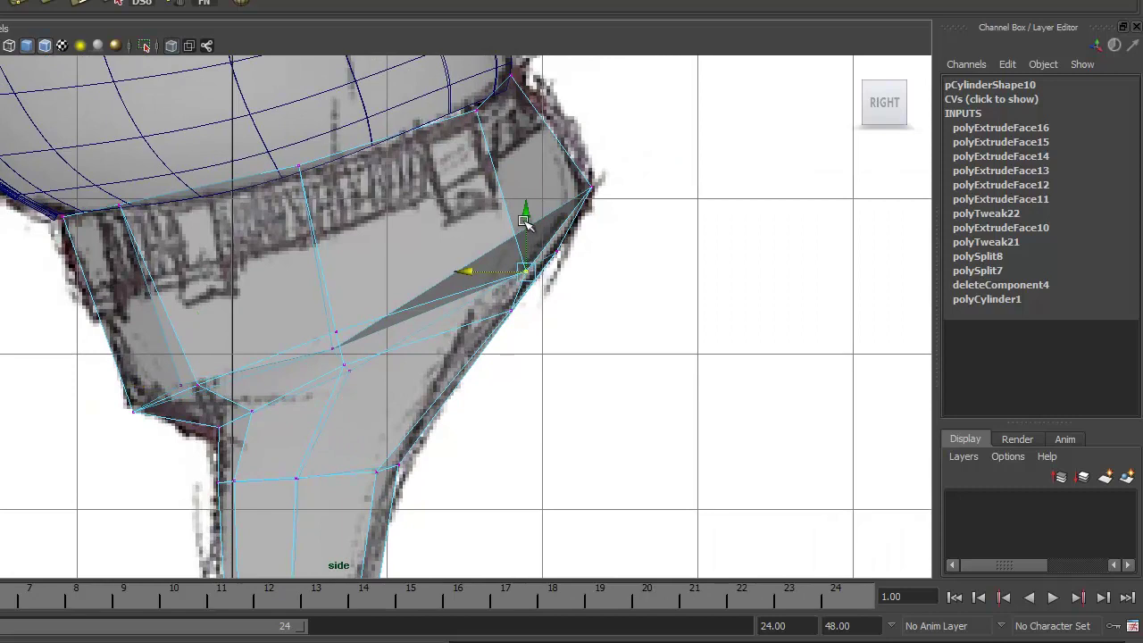
drag(526, 215, 527, 186)
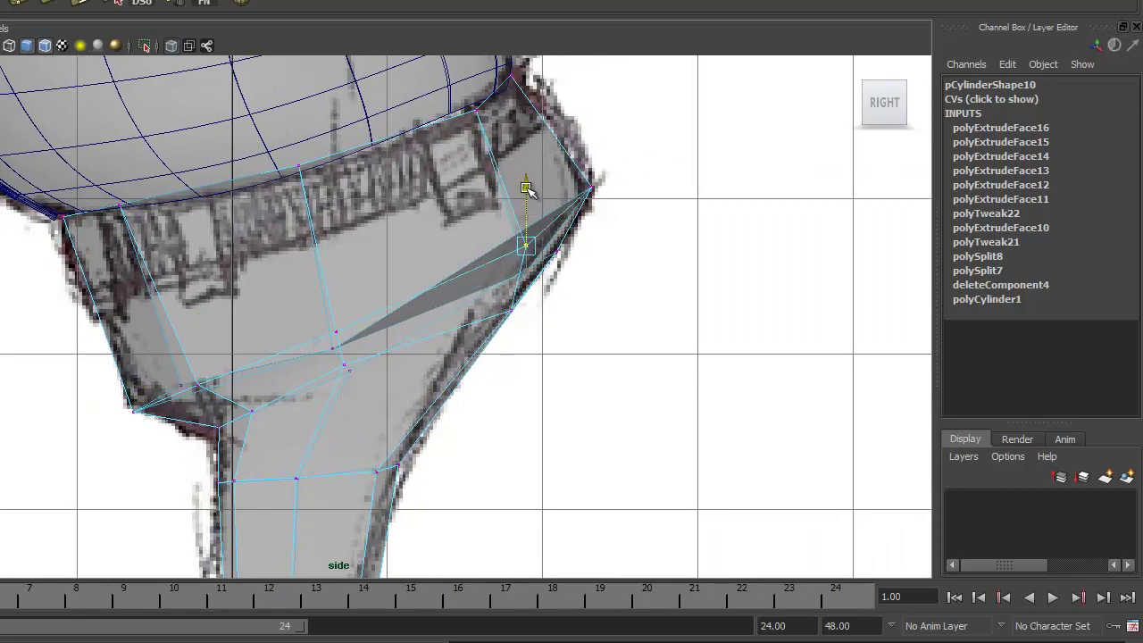
click(337, 333)
mouse_move(336, 317)
mouse_down()
mouse_move(334, 258)
mouse_move(333, 296)
mouse_up()
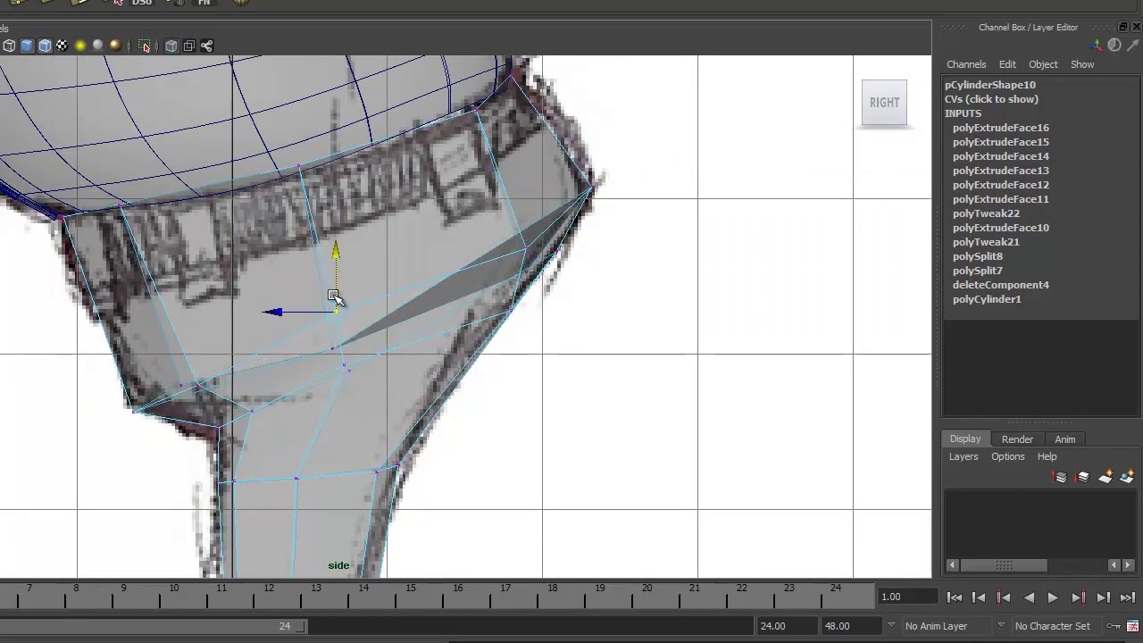
Move the middle vertex at the top of the leg and the middle hip vertex above it forward.
click(345, 367)
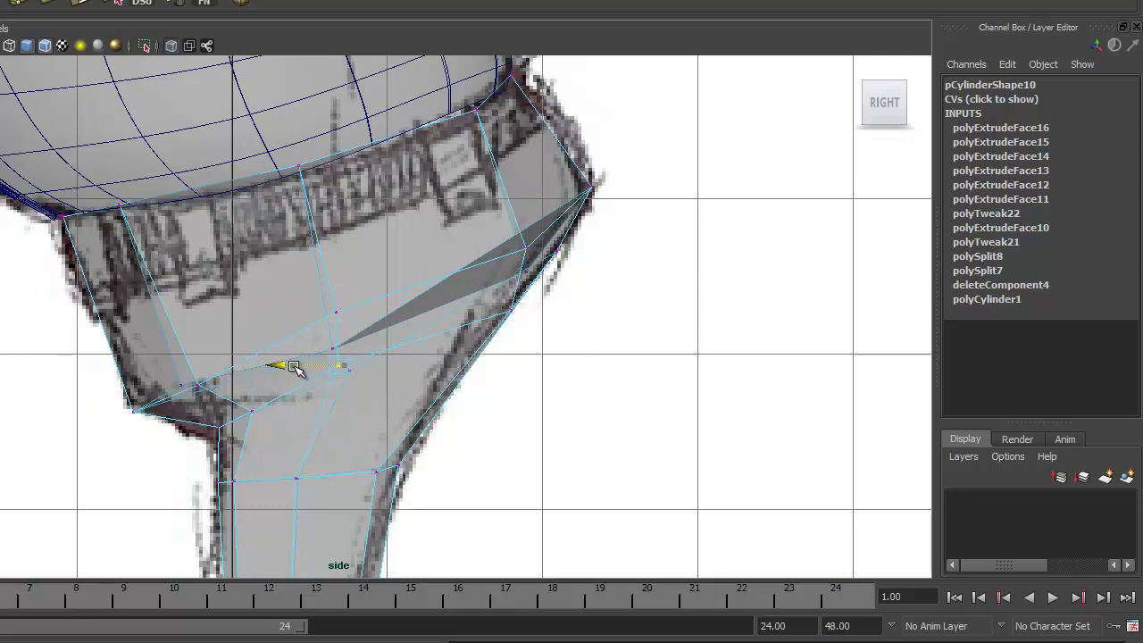
click(337, 314)
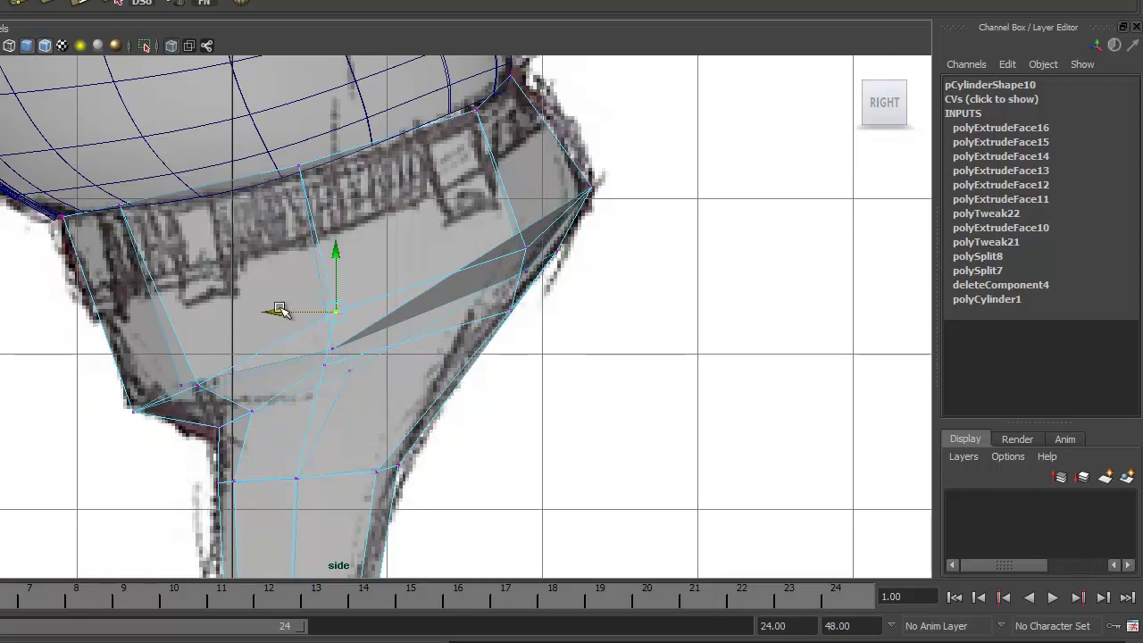
drag(280, 309, 261, 311)
Shift the middle upper-thigh vertex slightly backward and the front leg-top vertex forward, raising the front hip vertex above it.
click(297, 477)
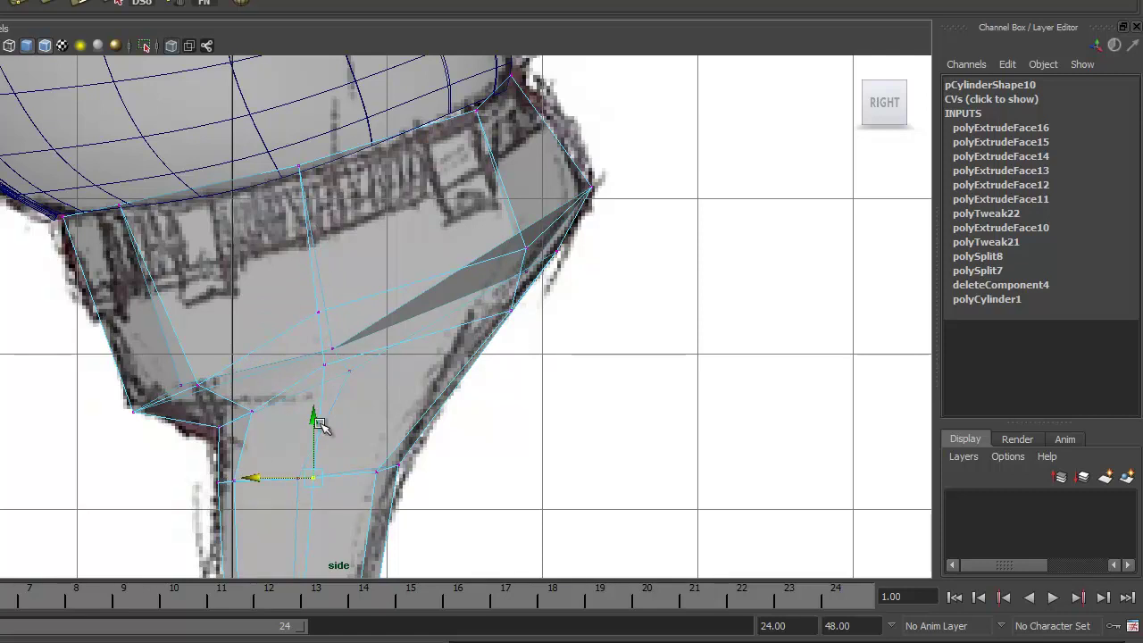
alt+middle_drag(320, 444, 384, 366)
click(309, 316)
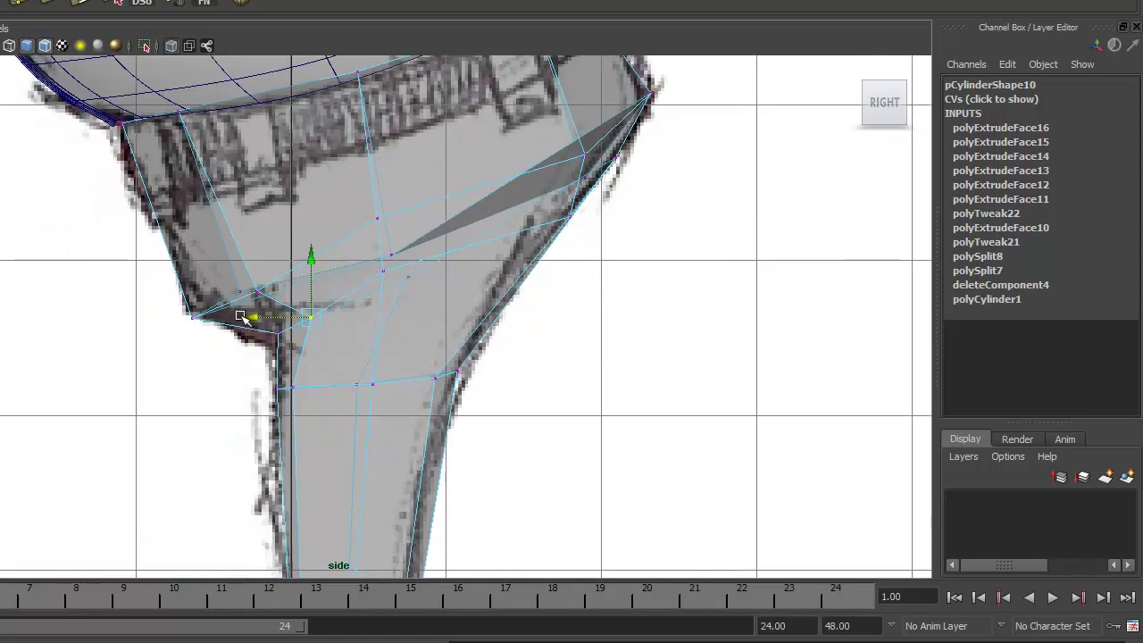
drag(252, 318, 256, 280)
click(255, 291)
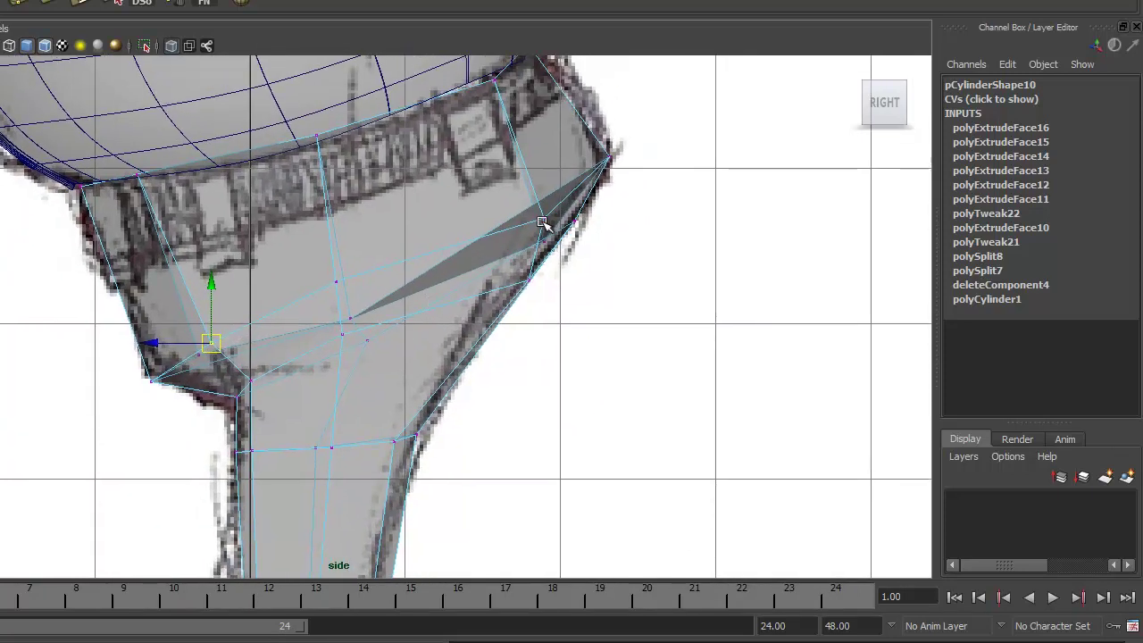
Slide the rear waistband vertex forward and the front and middle waistband vertices backward, keeping them along the shirt's hem.
alt+middle_drag(506, 210, 507, 315)
click(490, 189)
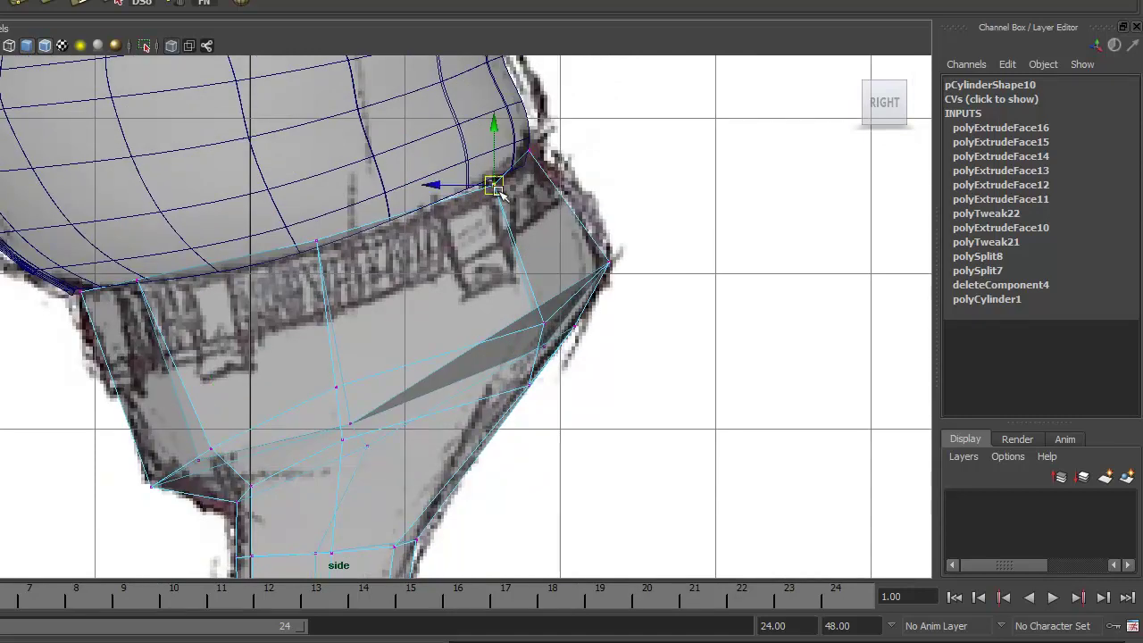
drag(489, 190, 473, 190)
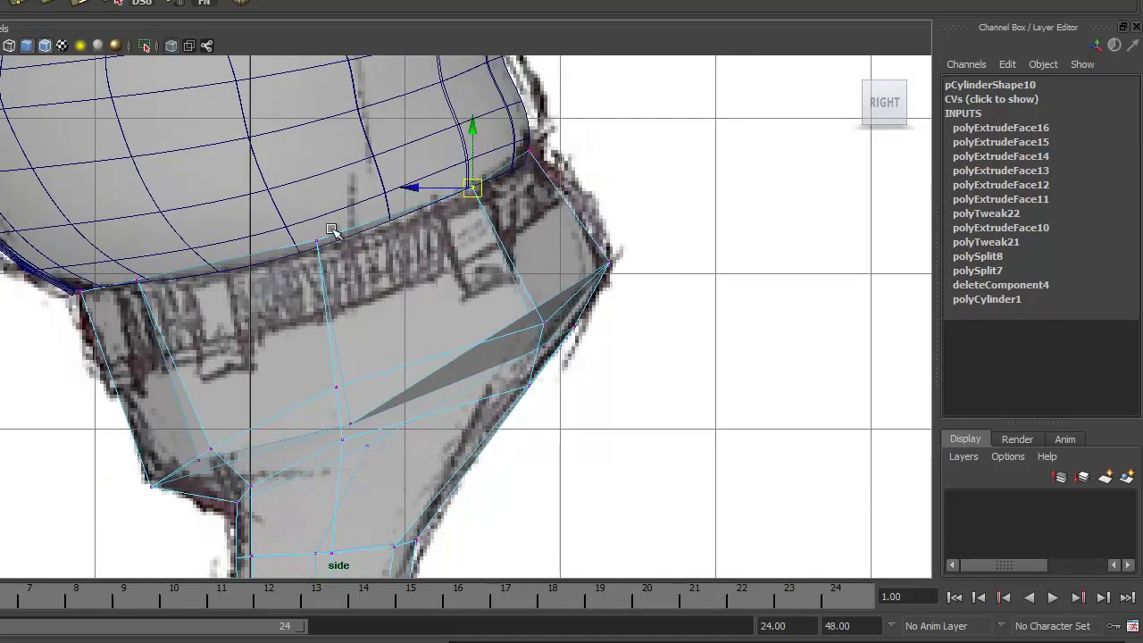
click(319, 246)
drag(316, 249, 311, 251)
drag(113, 257, 189, 282)
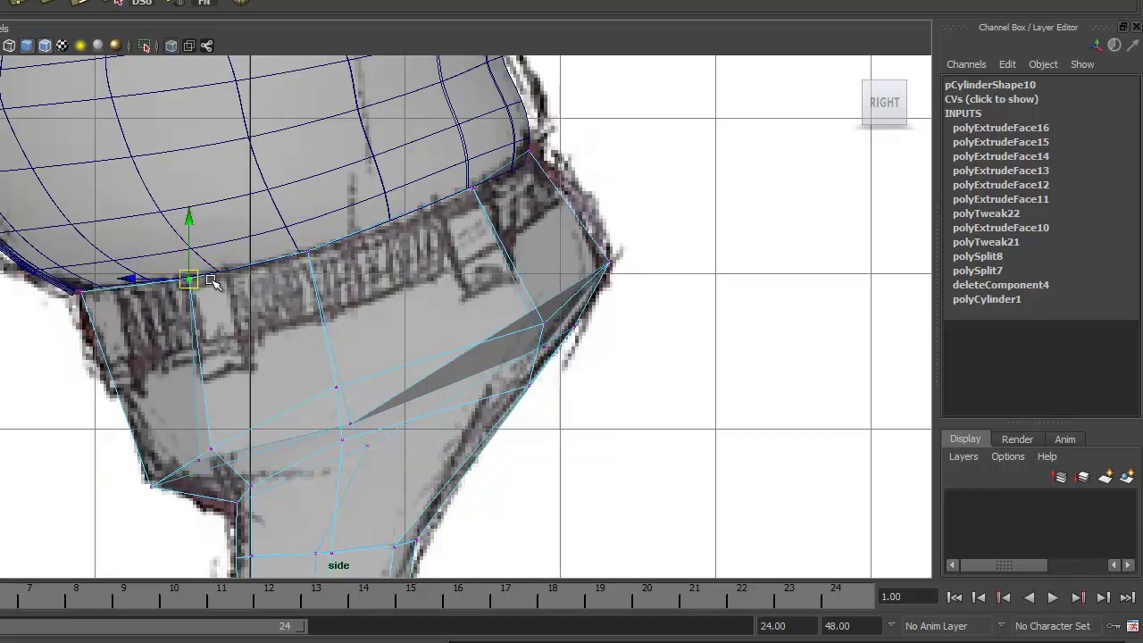
click(309, 253)
drag(309, 252, 325, 251)
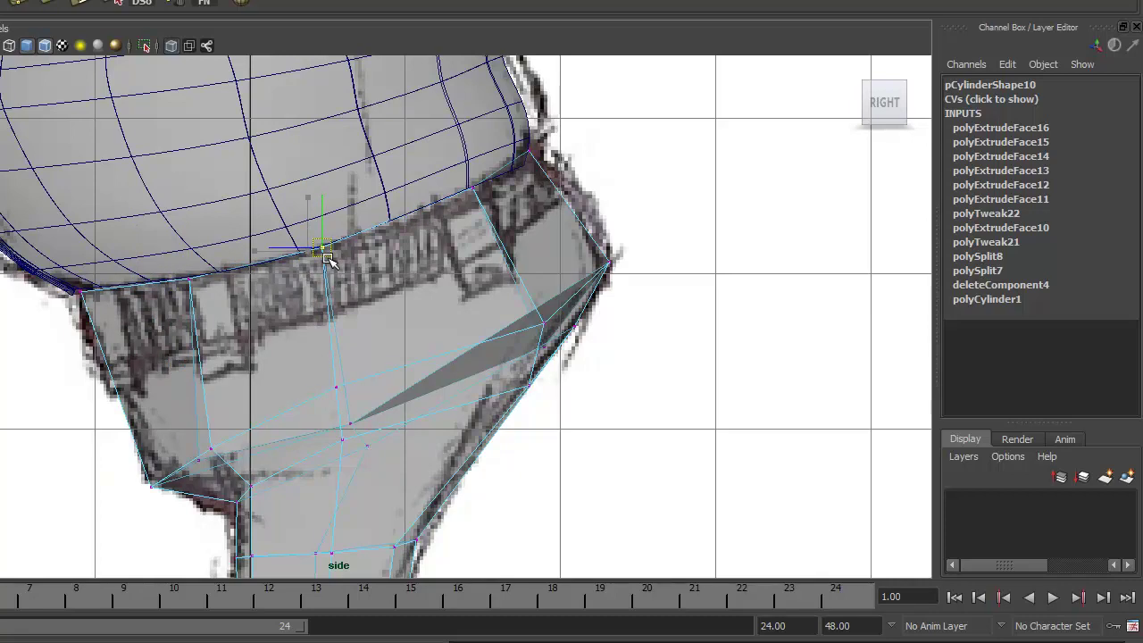
In the perspective view, raise the side waistband vertices slightly and lower the rear vertex at the top of the leg.
alt+right_drag(545, 386, 464, 359)
key(space)
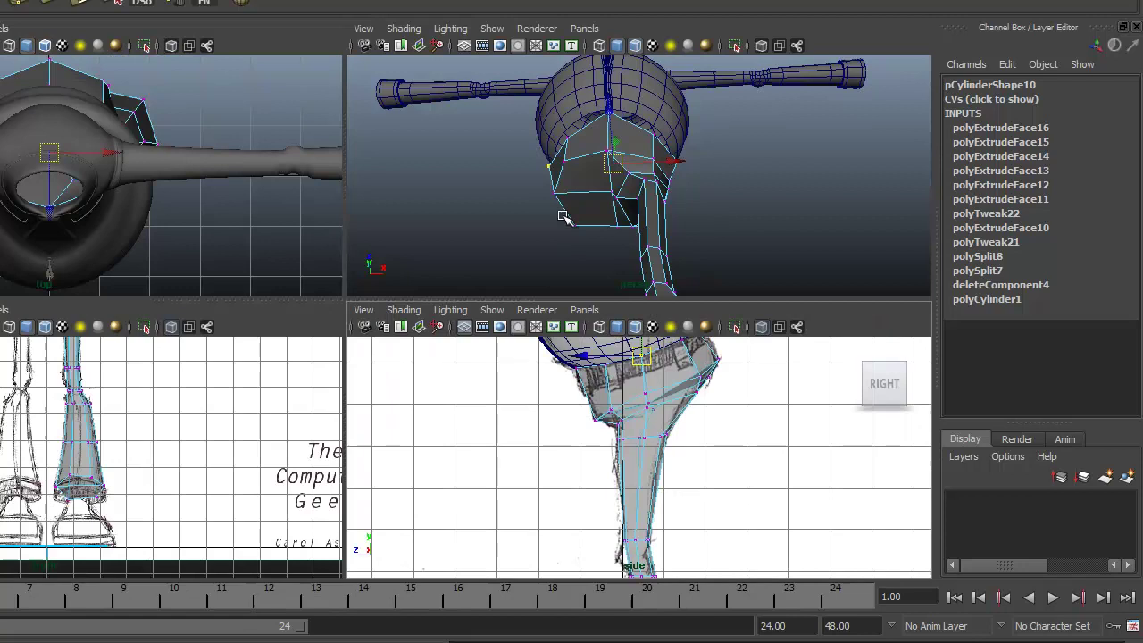
key(space)
alt+drag(540, 243, 354, 386)
alt+right_drag(353, 384, 694, 385)
alt+drag(422, 384, 462, 380)
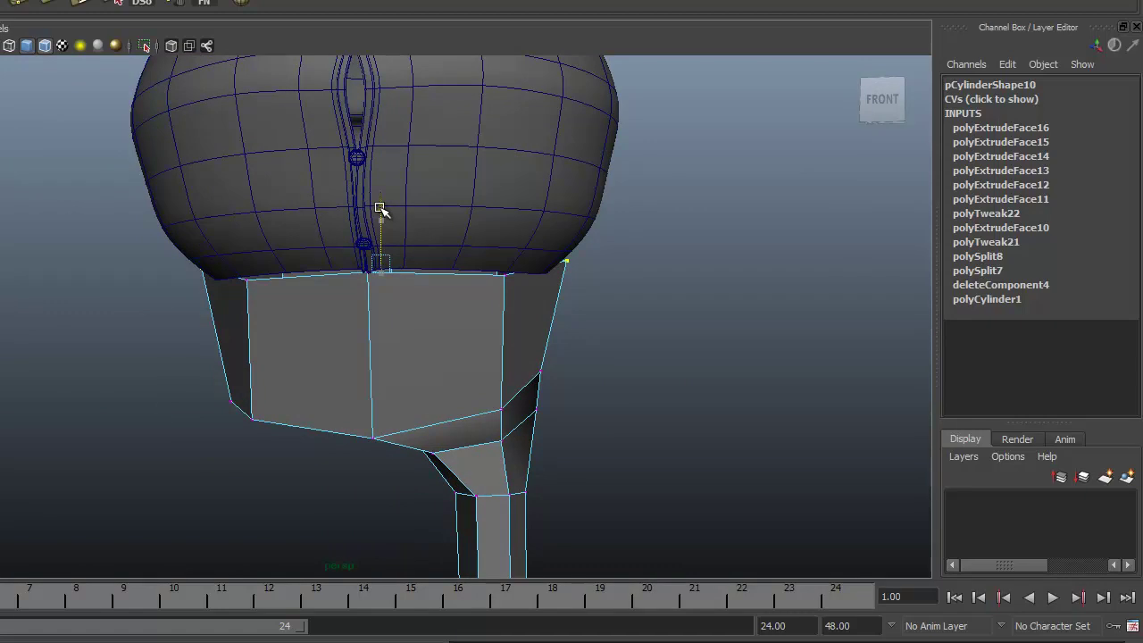
alt+drag(496, 416, 145, 259)
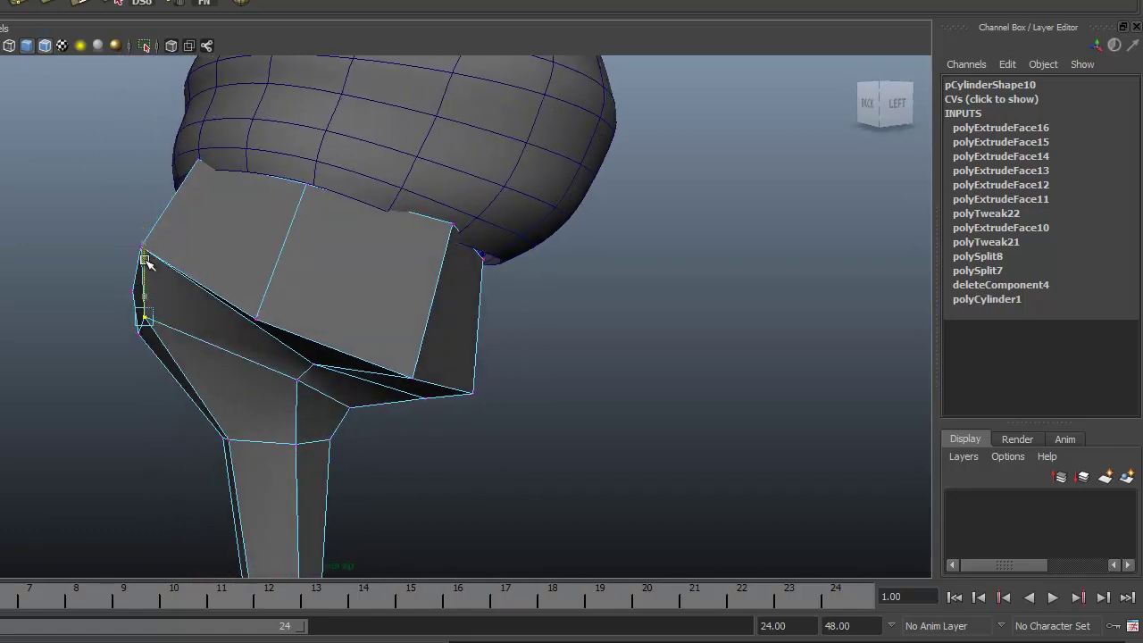
alt+drag(123, 333, 468, 295)
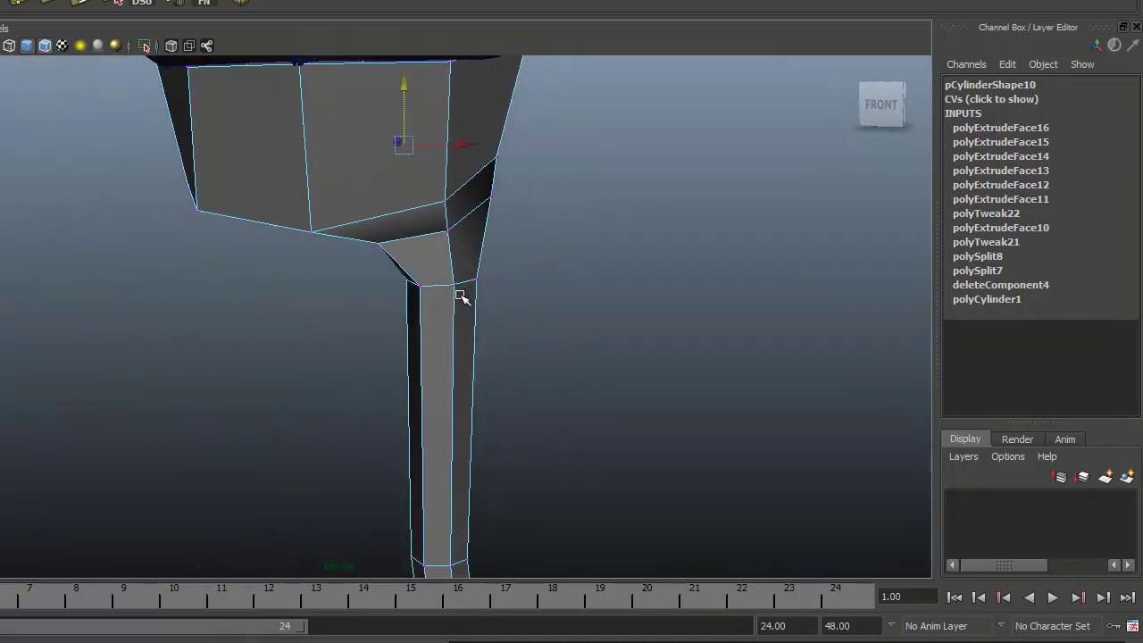
Preview the trousers as a smoothed mesh and check the shape down to the cuff.
key(3)
right_drag(455, 268, 523, 245)
alt+right_drag(476, 278, 365, 407)
alt+middle_drag(364, 407, 360, 253)
alt+right_drag(360, 253, 407, 389)
alt+drag(407, 390, 417, 351)
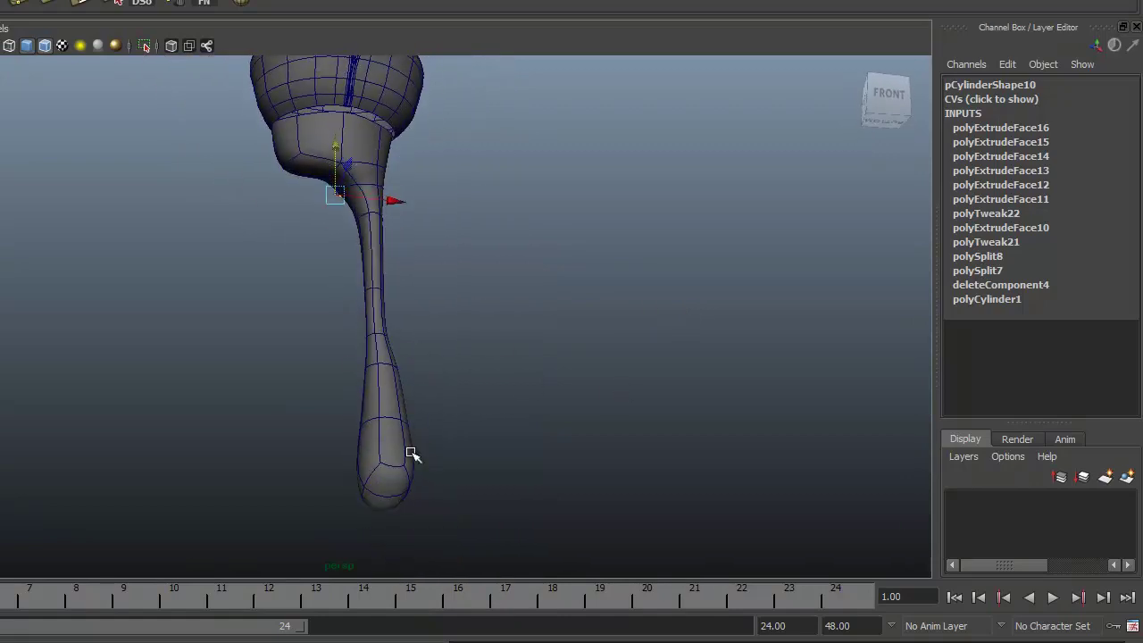
Delete the two faces that close off the bottom of the trouser leg.
alt+right_drag(316, 500, 467, 464)
alt+middle_drag(366, 512, 360, 456)
alt+right_drag(360, 458, 402, 390)
click(403, 402)
right_click(403, 406)
click(398, 414)
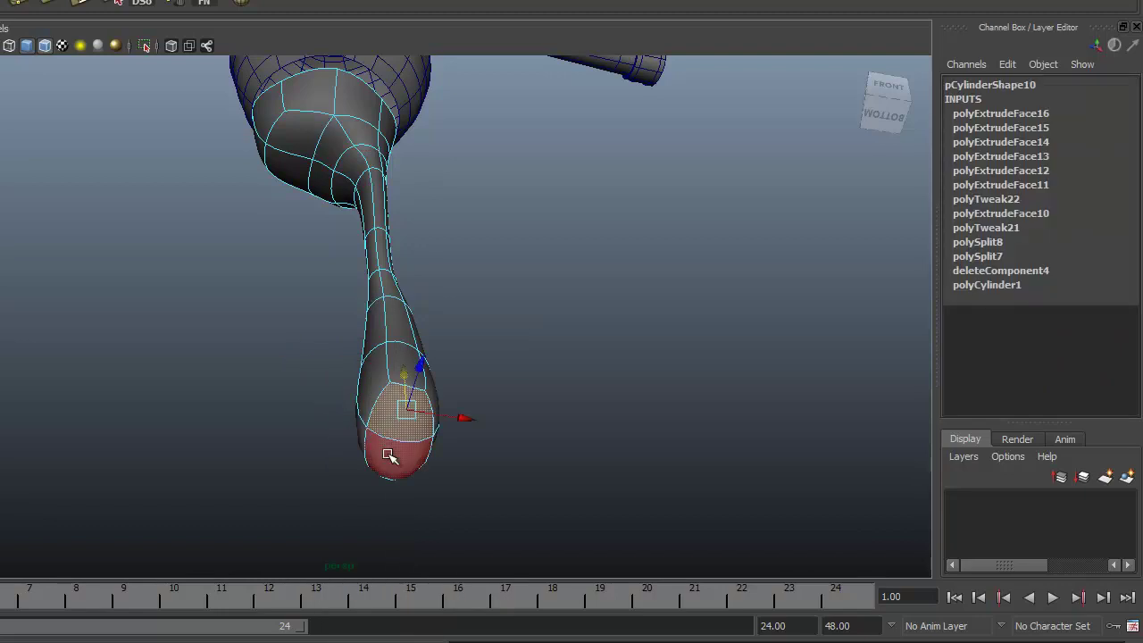
key(Delete)
Turn off the smooth preview on the trousers and return to object selection.
alt+drag(456, 259, 309, 357)
alt+middle_drag(309, 357, 348, 377)
alt+drag(348, 378, 313, 371)
right_click(349, 284)
right_drag(348, 284, 279, 284)
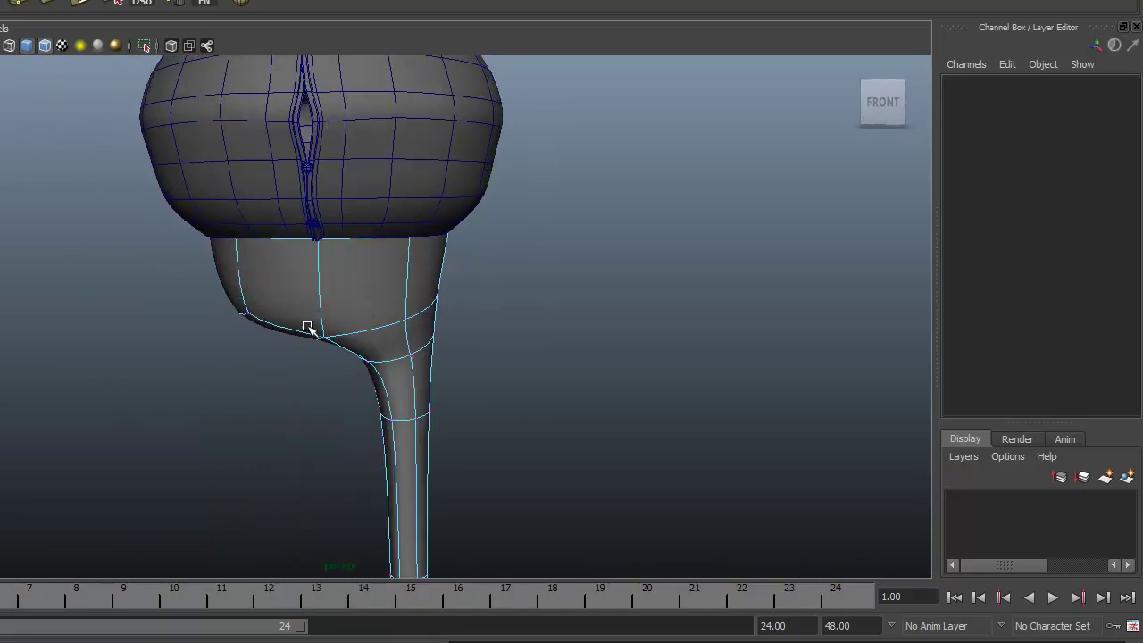
key(1)
alt+middle_drag(370, 298, 387, 309)
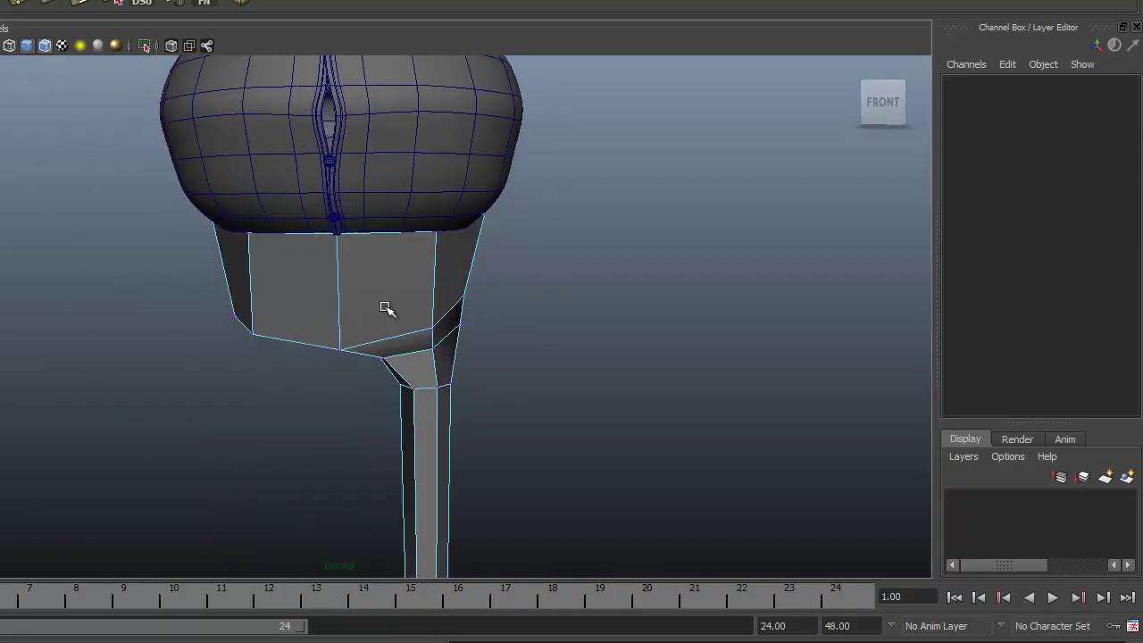
right_drag(387, 300, 453, 294)
Delete all the faces on the legless half of the hips, up to the centre line.
alt+right_drag(550, 316, 441, 331)
alt+middle_drag(441, 331, 478, 170)
alt+right_drag(509, 299, 427, 304)
alt+middle_drag(427, 304, 429, 309)
alt+drag(373, 354, 352, 364)
alt+right_drag(375, 362, 495, 353)
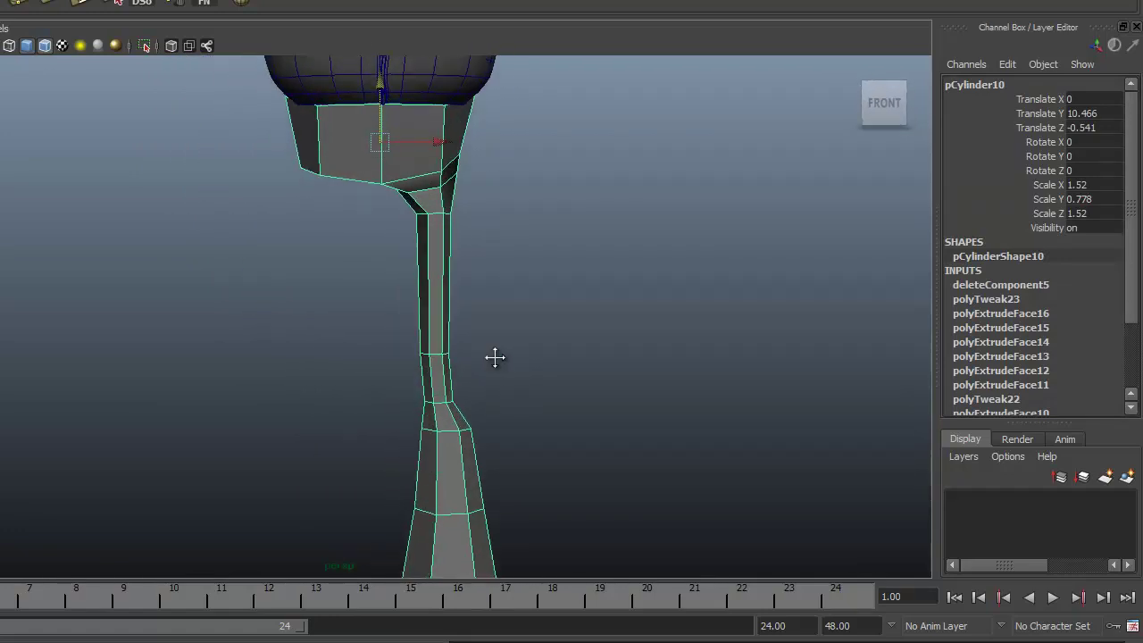
alt+middle_drag(495, 357, 488, 418)
mouse_move(323, 290)
alt+mouse_down()
mouse_move(312, 300)
mouse_move(305, 275)
alt+mouse_up()
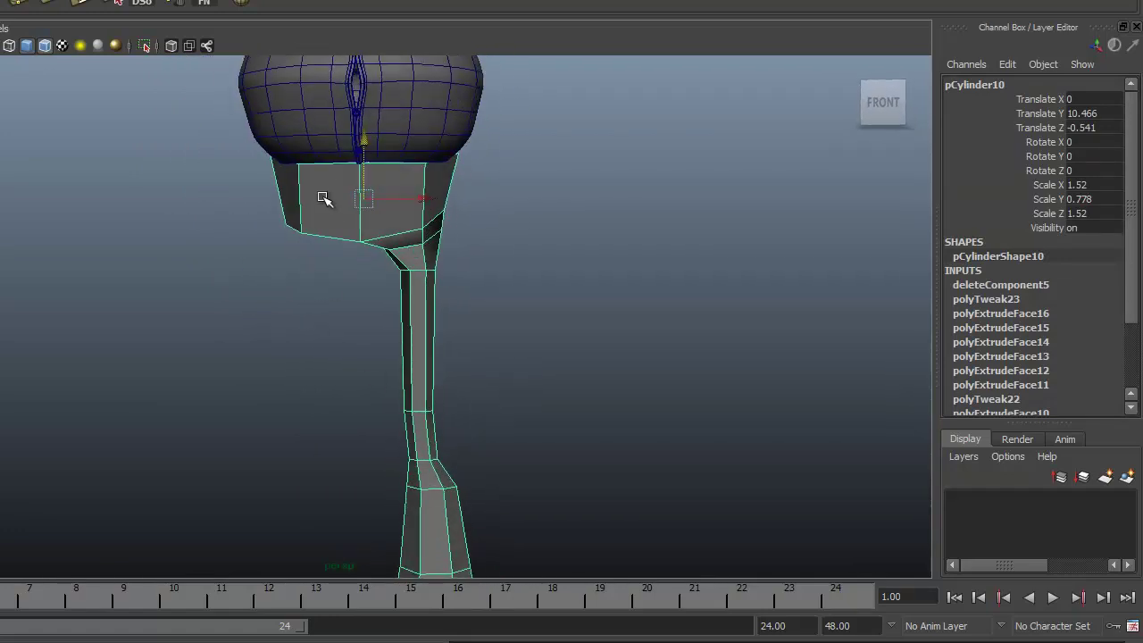
right_drag(323, 198, 245, 195)
right_drag(334, 207, 321, 261)
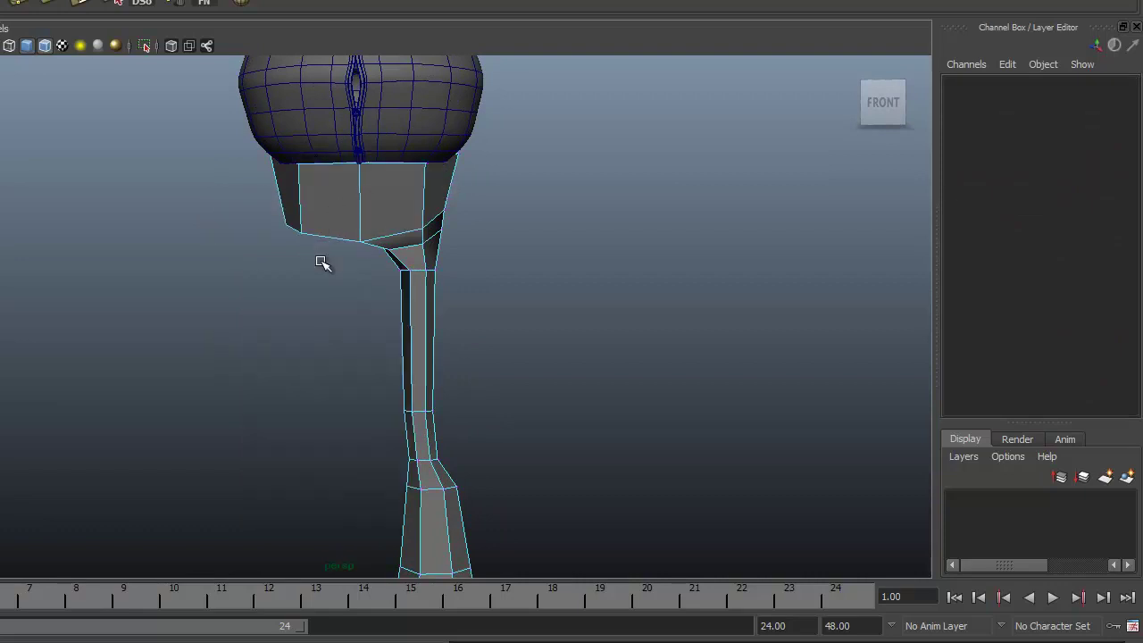
drag(207, 349, 341, 57)
key(Delete)
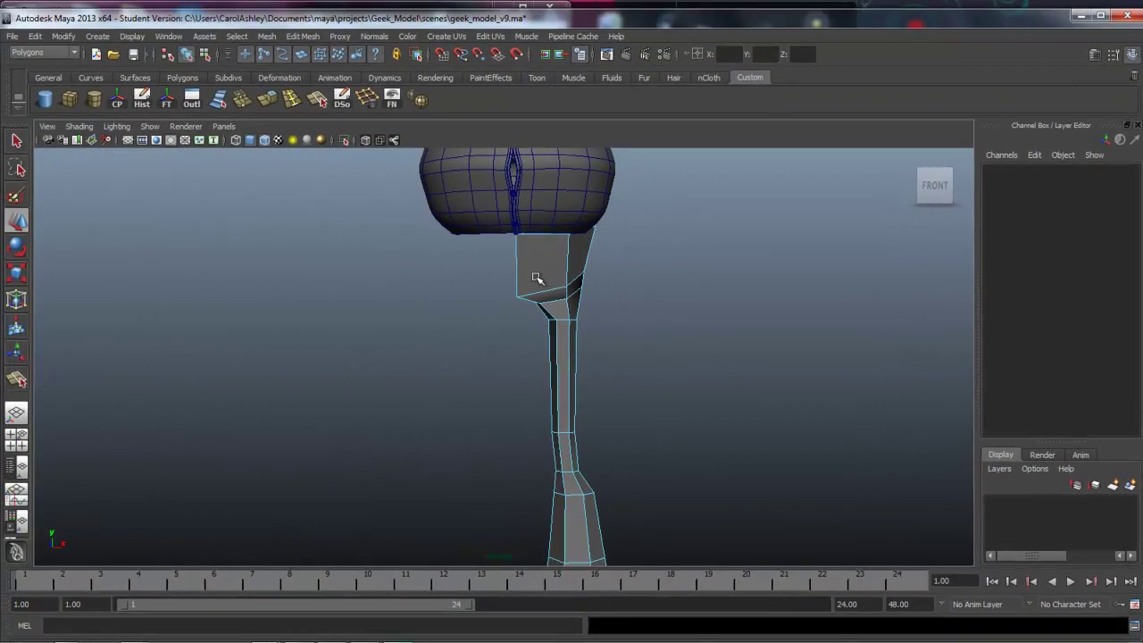
Examine in the front view how the open centre edge of the half trousers lines up with the middle axis.
key(space)
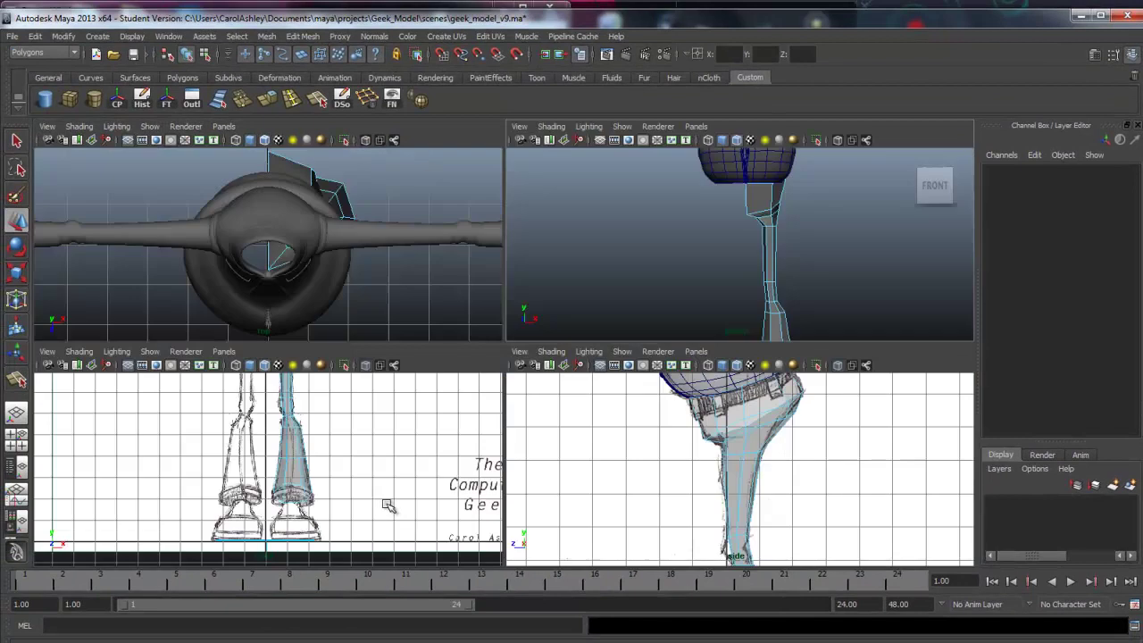
key(space)
alt+right_drag(420, 509, 957, 428)
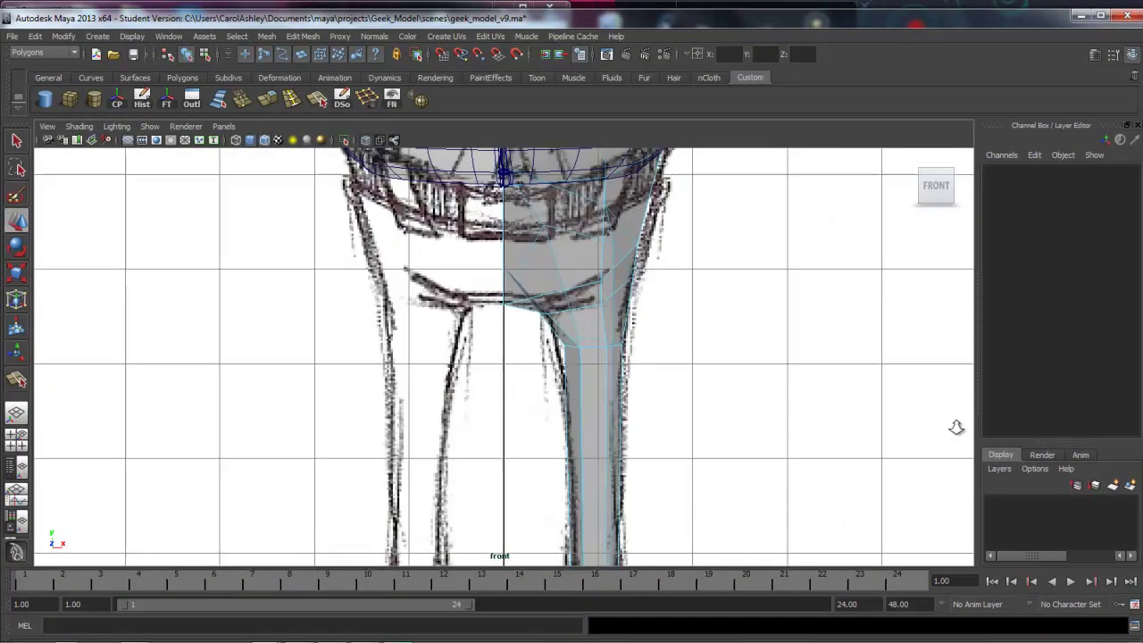
alt+middle_drag(659, 373, 647, 515)
alt+right_drag(571, 509, 1062, 426)
alt+middle_drag(729, 456, 767, 316)
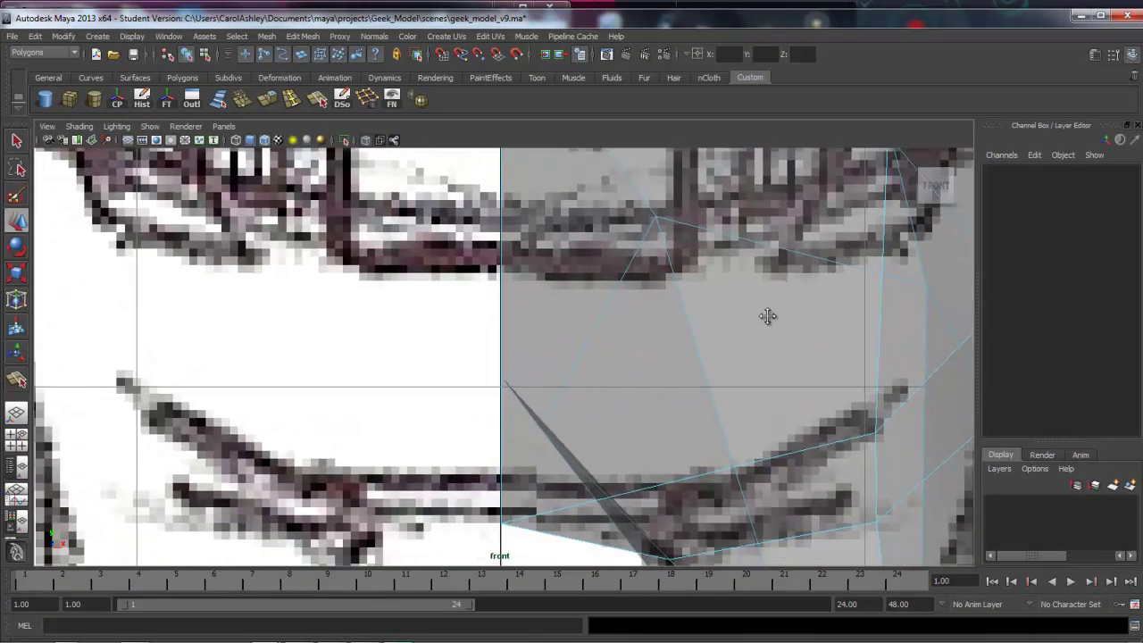
alt+right_drag(767, 316, 523, 333)
alt+middle_drag(463, 320, 465, 309)
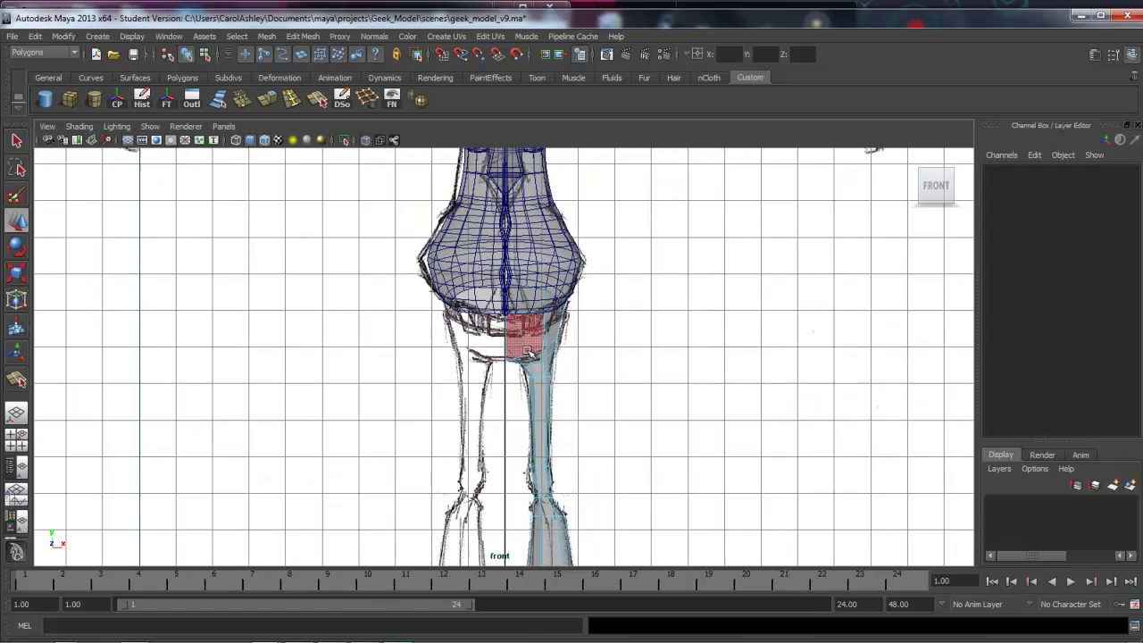
Mirror the half trousers in the -X direction, merged with the original using Merge vertices.
right_click(527, 351)
click(589, 333)
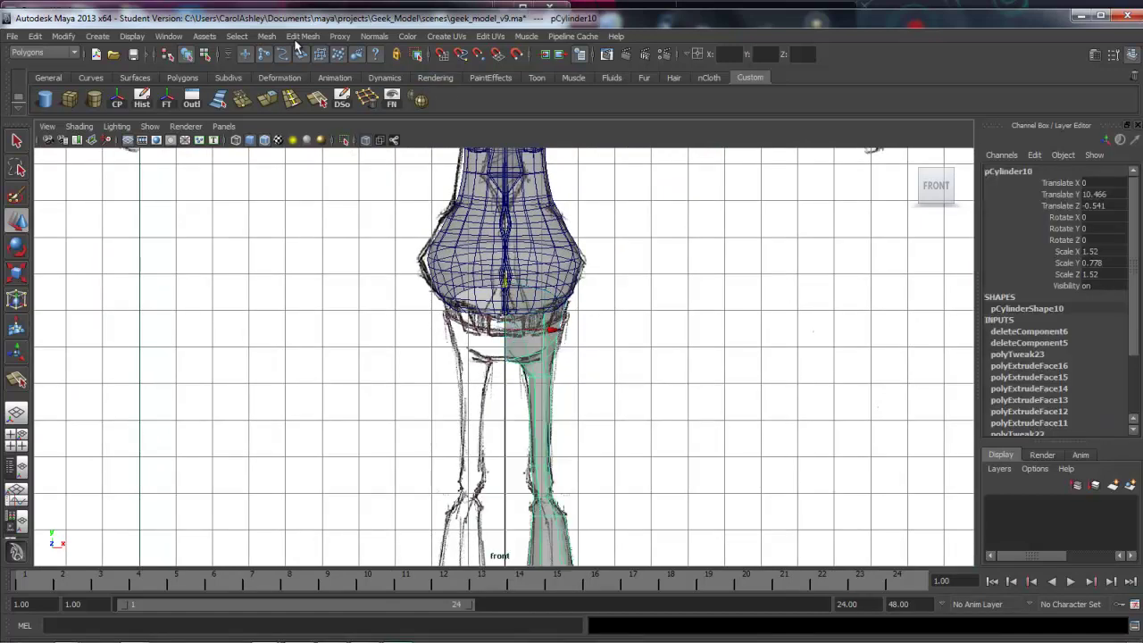
click(266, 36)
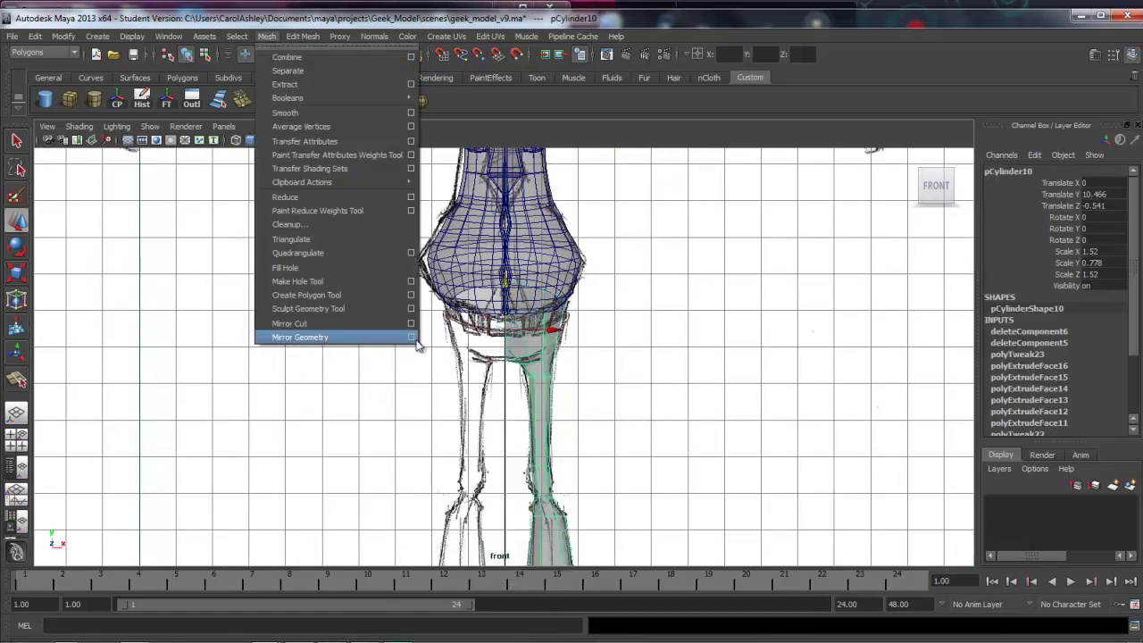
click(417, 340)
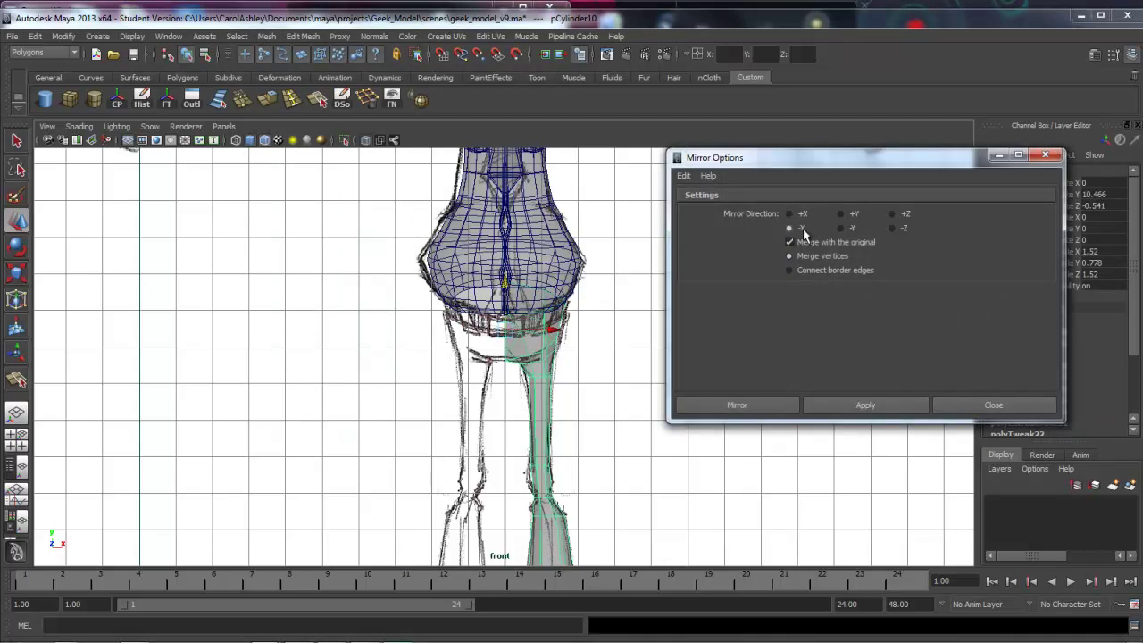
click(737, 405)
scroll(554, 332, up, 3)
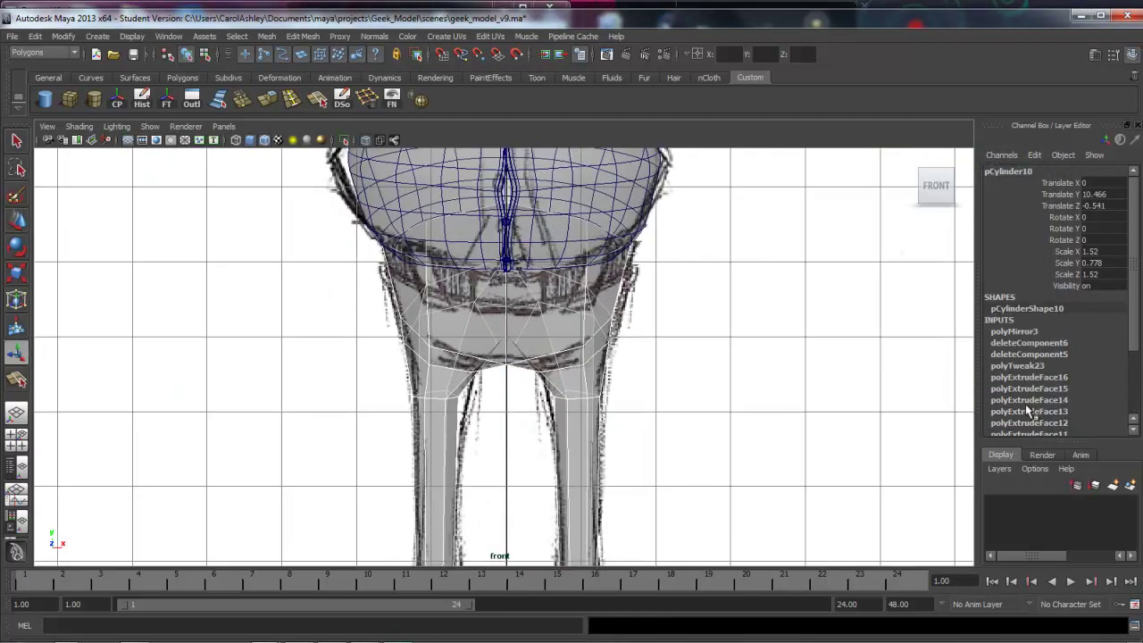
Display the mirrored trousers in the perspective view with smooth preview on, and deselect them.
key(space)
key(space)
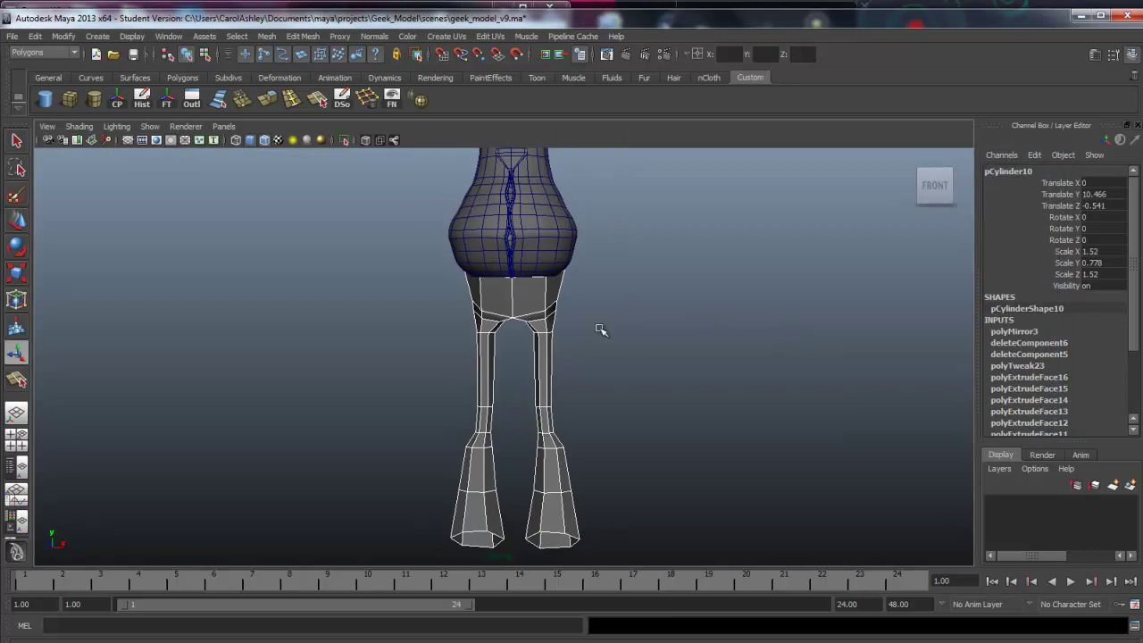
alt+drag(605, 327, 569, 336)
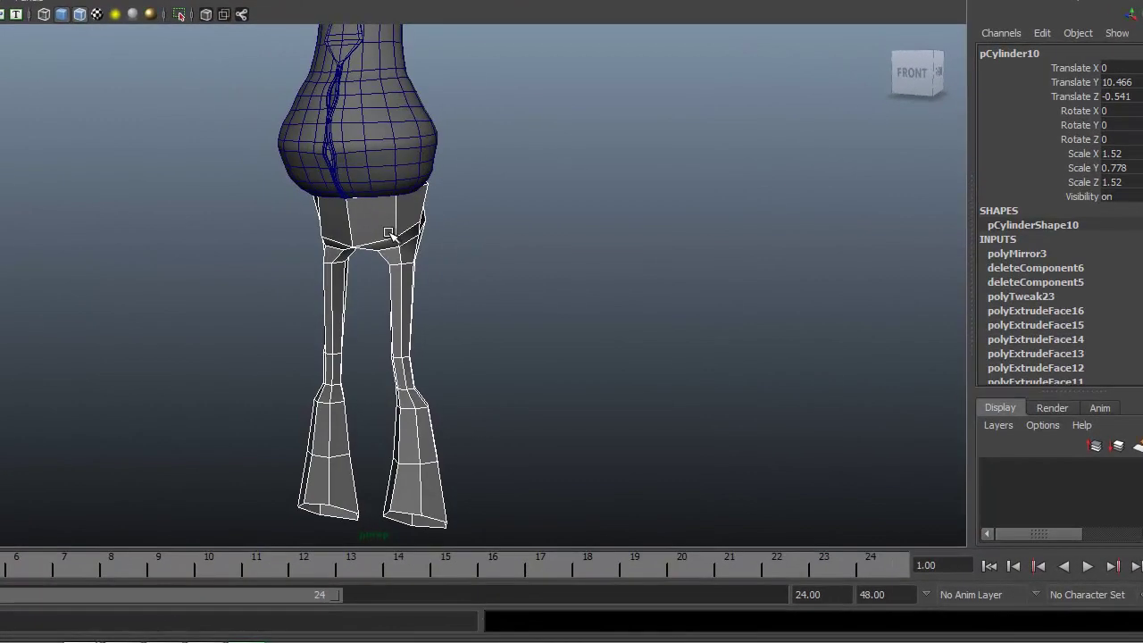
key(3)
click(592, 248)
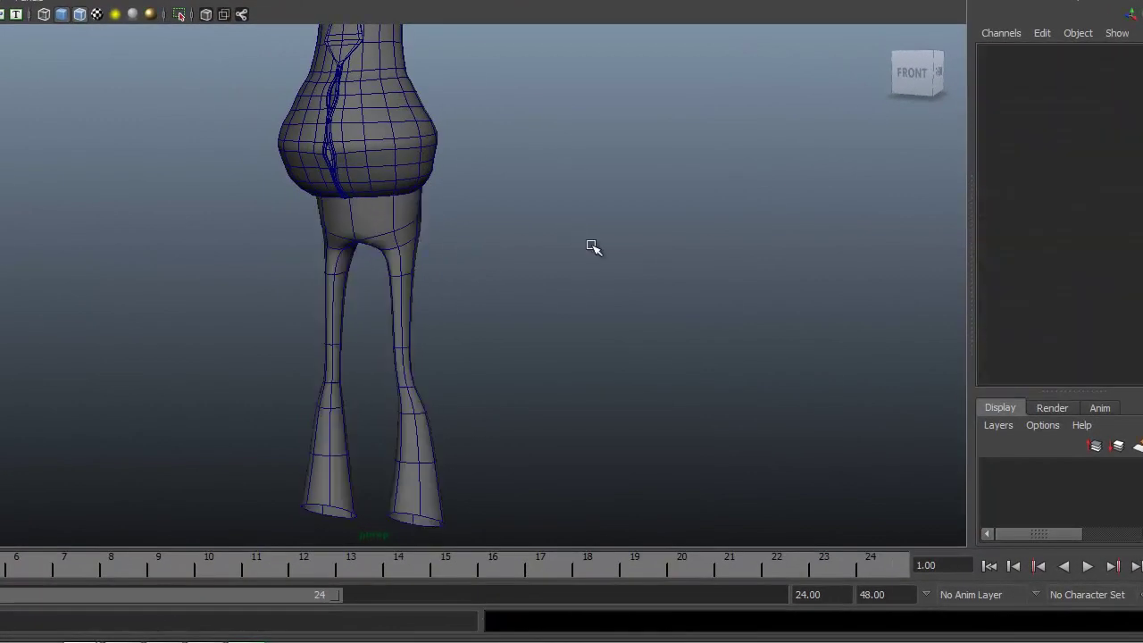
Inspect the smoothed trousers around the waist, crotch and both legs from several angles, and select the trousers.
alt+drag(659, 317, 481, 389)
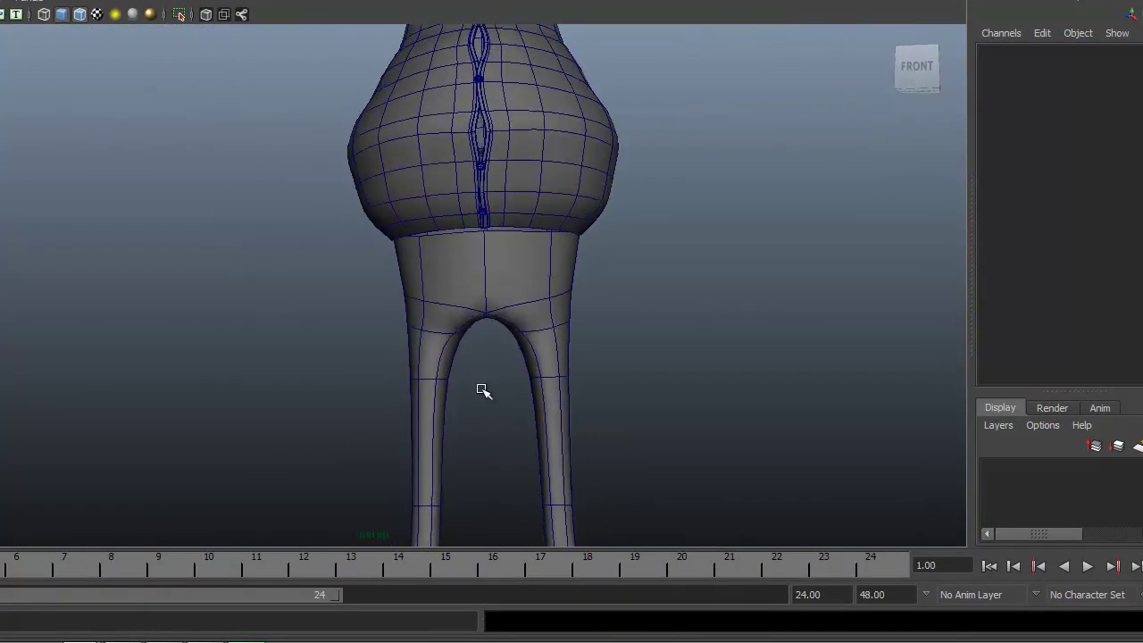
alt+middle_drag(483, 390, 439, 364)
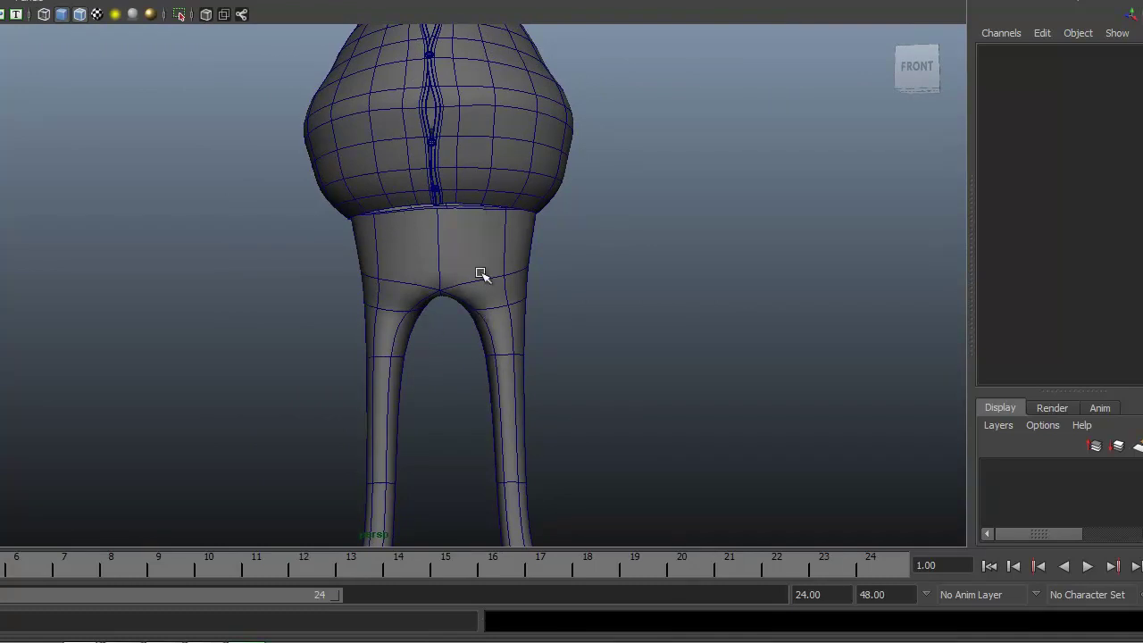
alt+drag(467, 312, 202, 334)
alt+drag(280, 316, 552, 324)
alt+middle_drag(388, 411, 425, 313)
alt+drag(425, 313, 449, 308)
alt+middle_drag(449, 308, 416, 382)
alt+drag(417, 382, 353, 345)
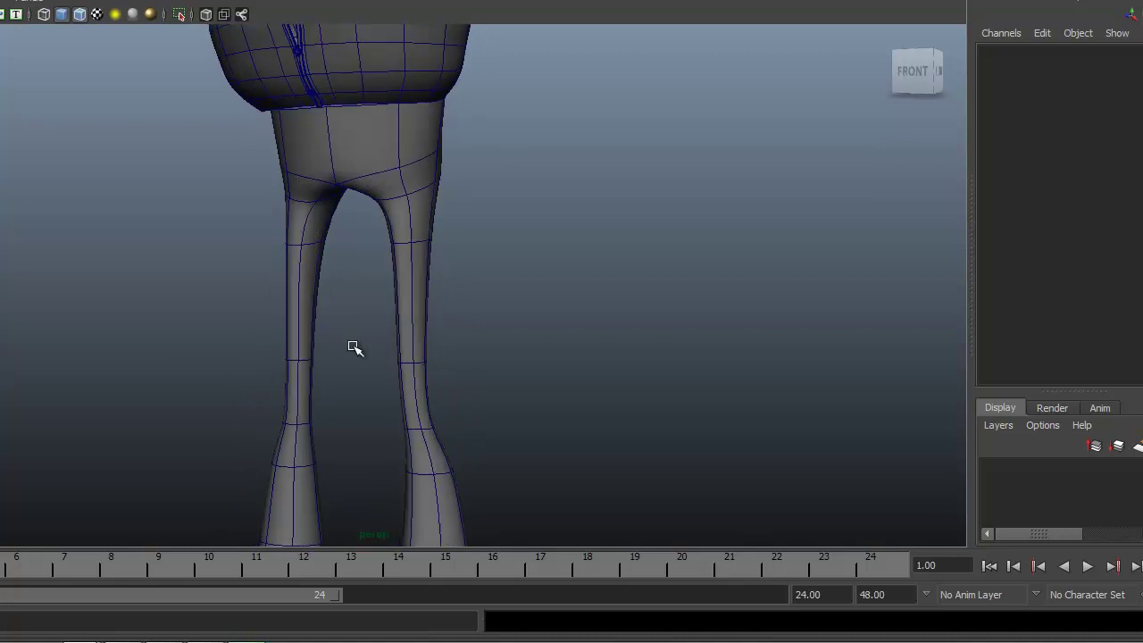
alt+middle_drag(397, 312, 398, 386)
alt+right_drag(398, 386, 315, 293)
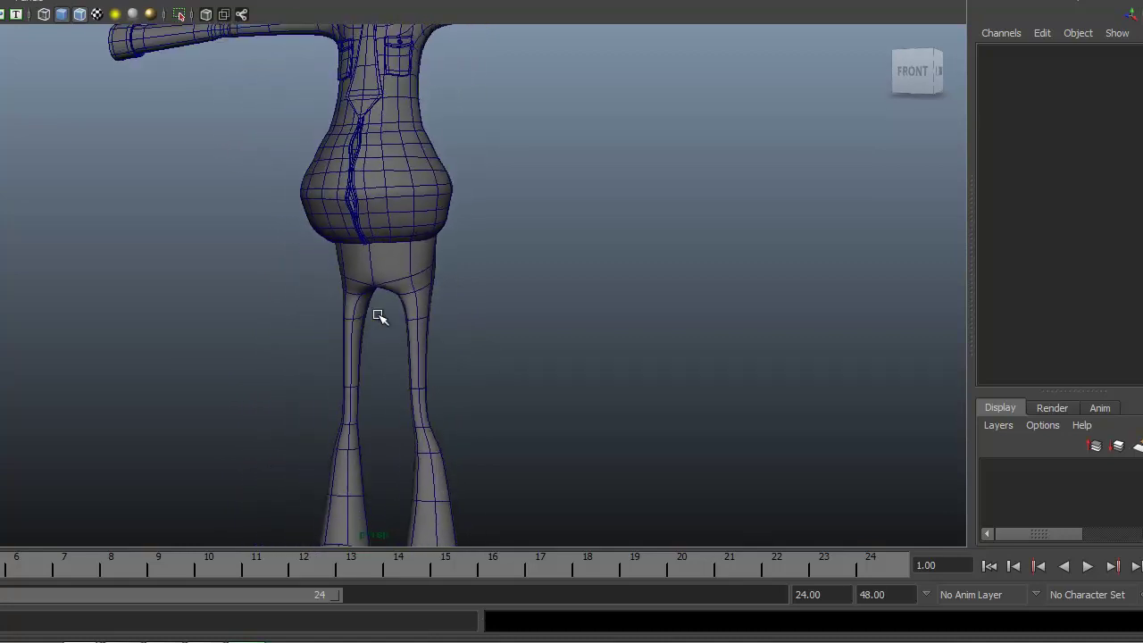
alt+middle_drag(379, 315, 362, 282)
alt+drag(347, 298, 369, 377)
click(345, 349)
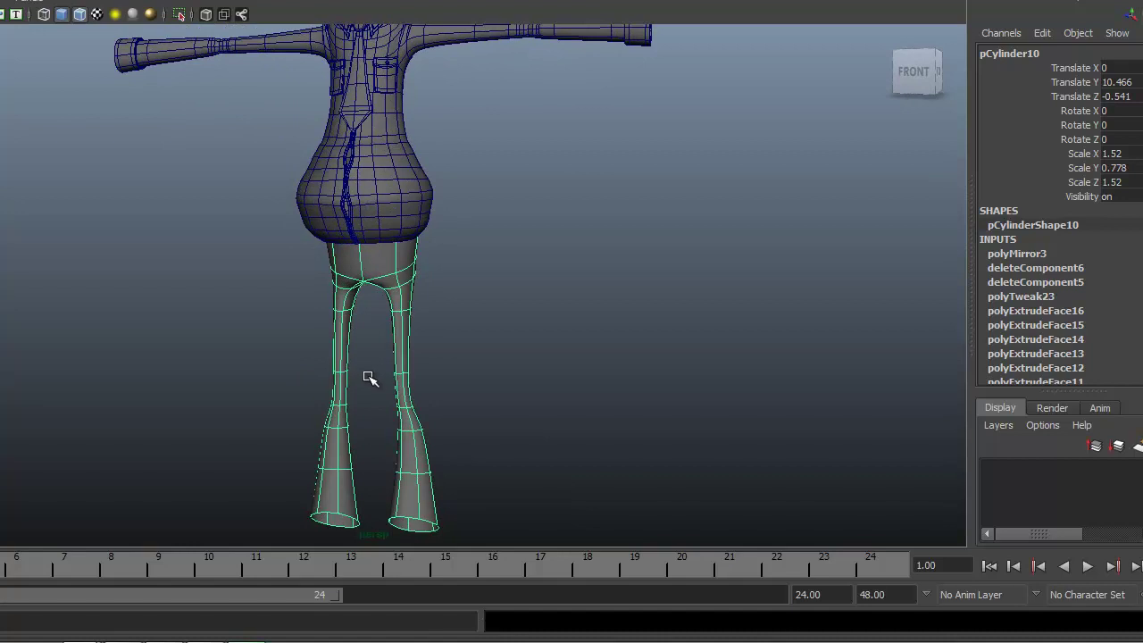